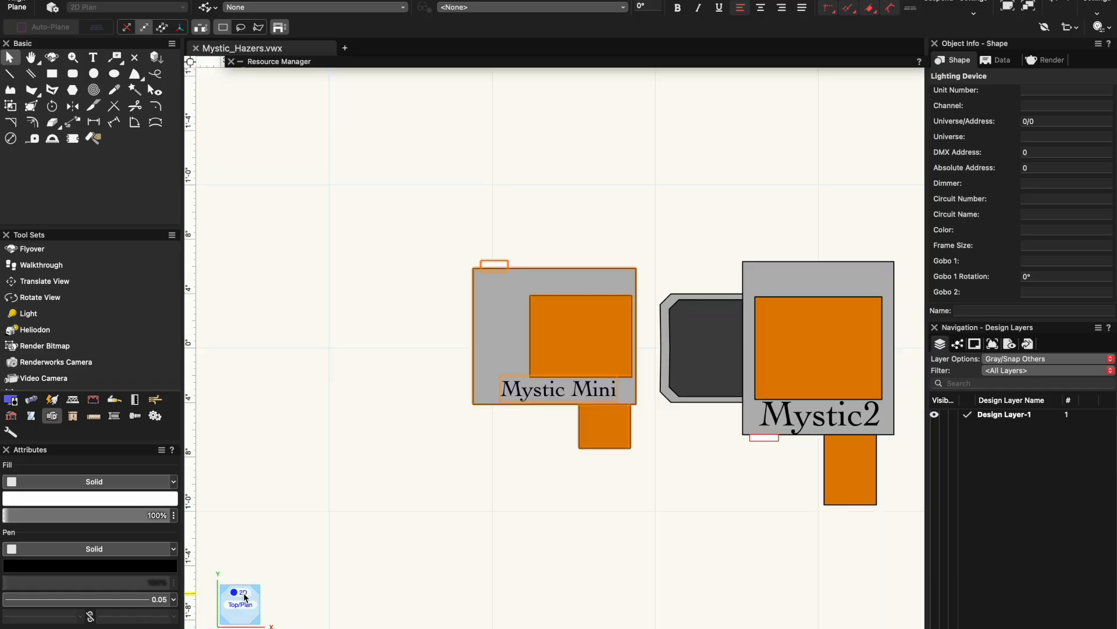
# Switch to the browser and download the CAD file from the Mystic Mini product page.
pyautogui.click(424, 399)
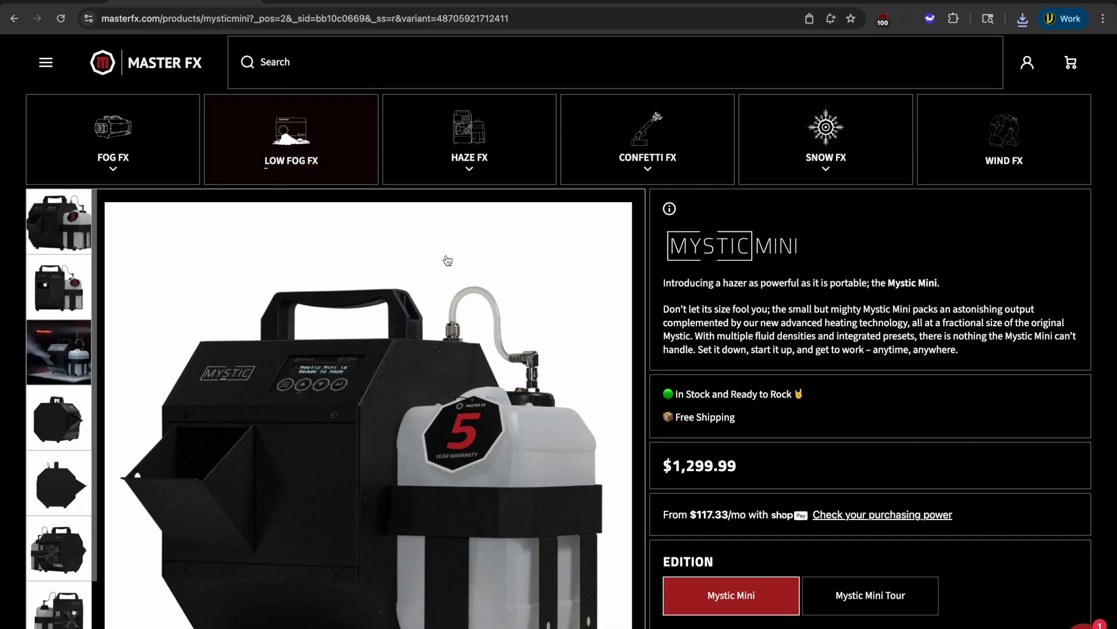
pyautogui.scroll(-1, 449, 260)
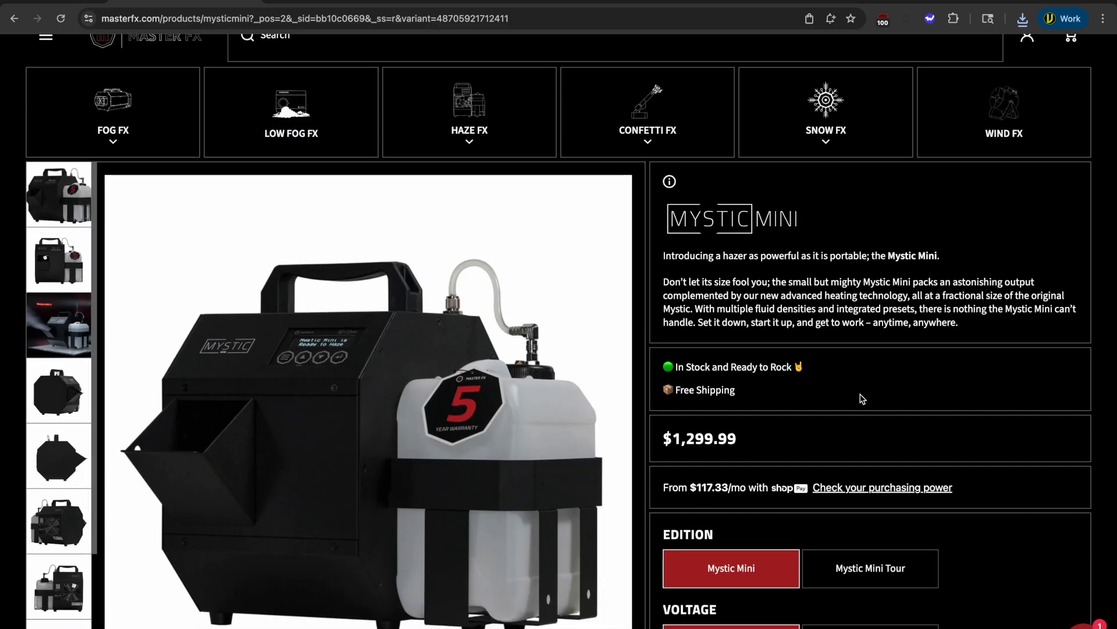
pyautogui.scroll(-8, 805, 487)
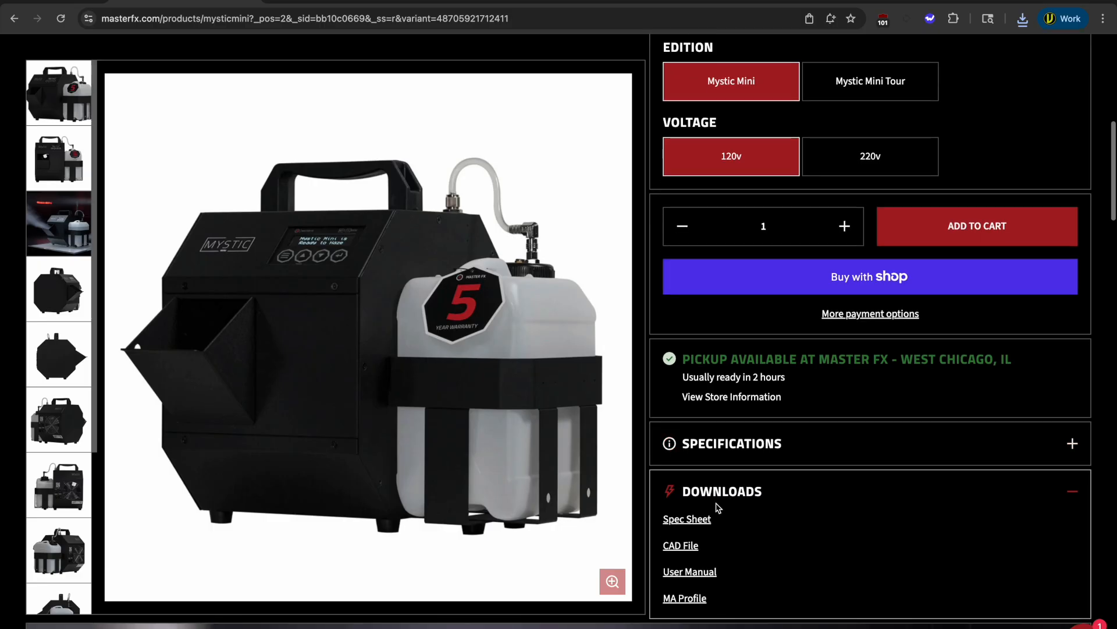
pyautogui.click(690, 547)
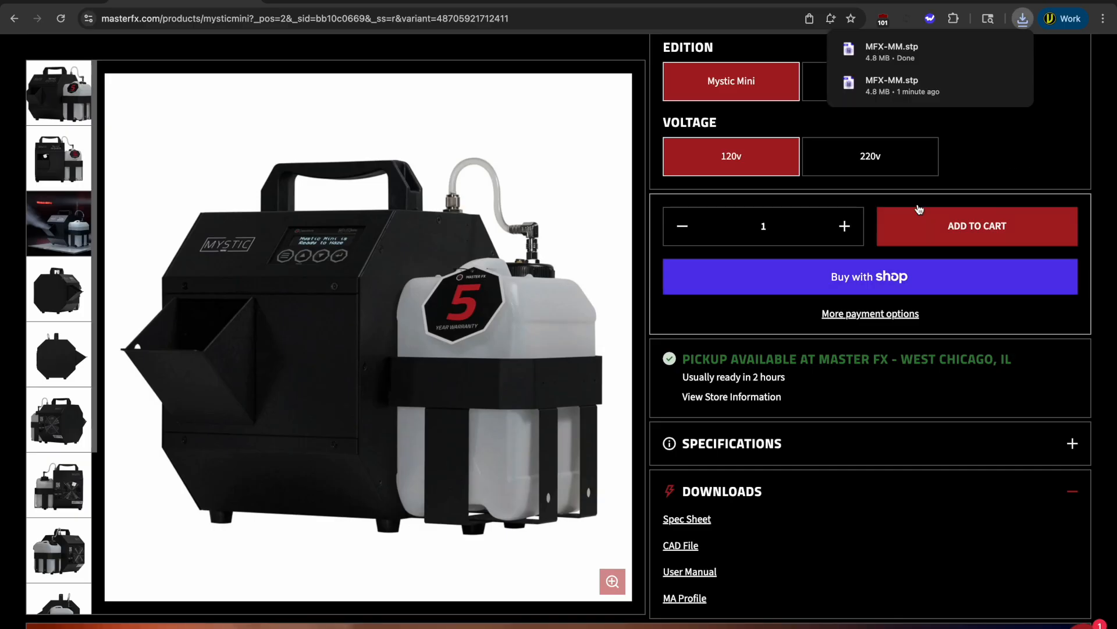
pyautogui.moveTo(928, 61)
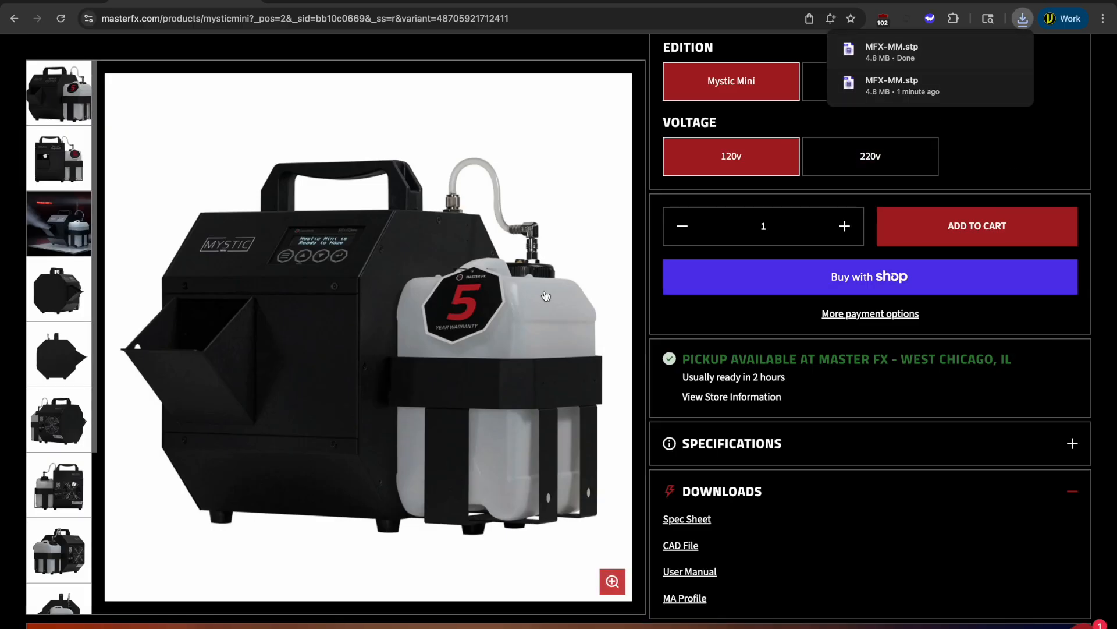
# Switch to Vectorworks and import the STEP file MFX-MM.stp from the Downloads folder as a symbol.
pyautogui.hotkey('ctrl', 'Right')
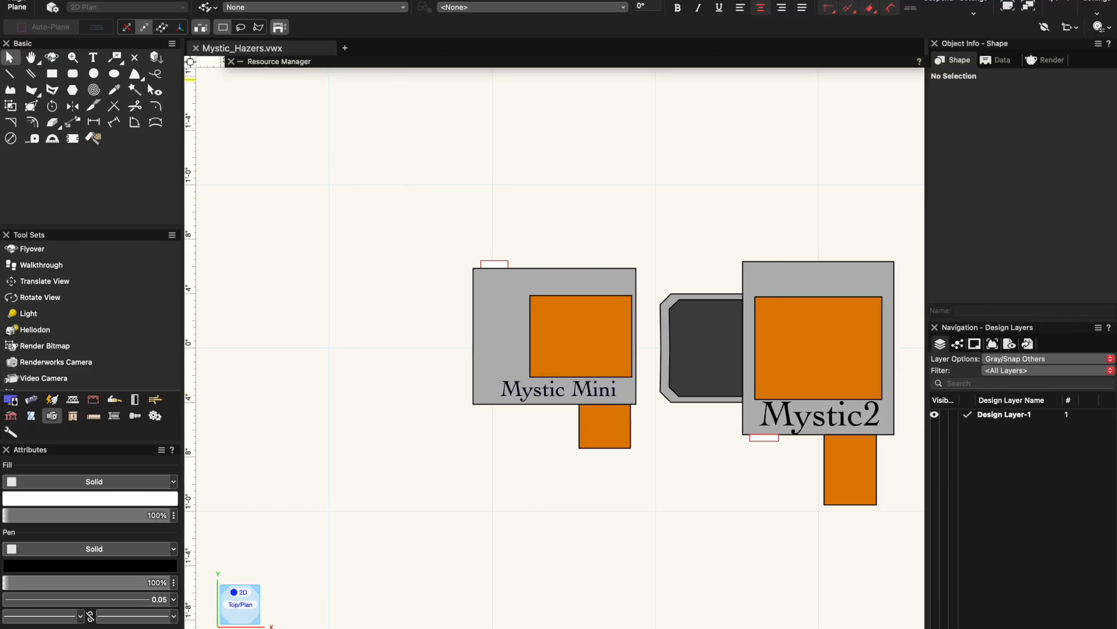
pyautogui.click(110, 1)
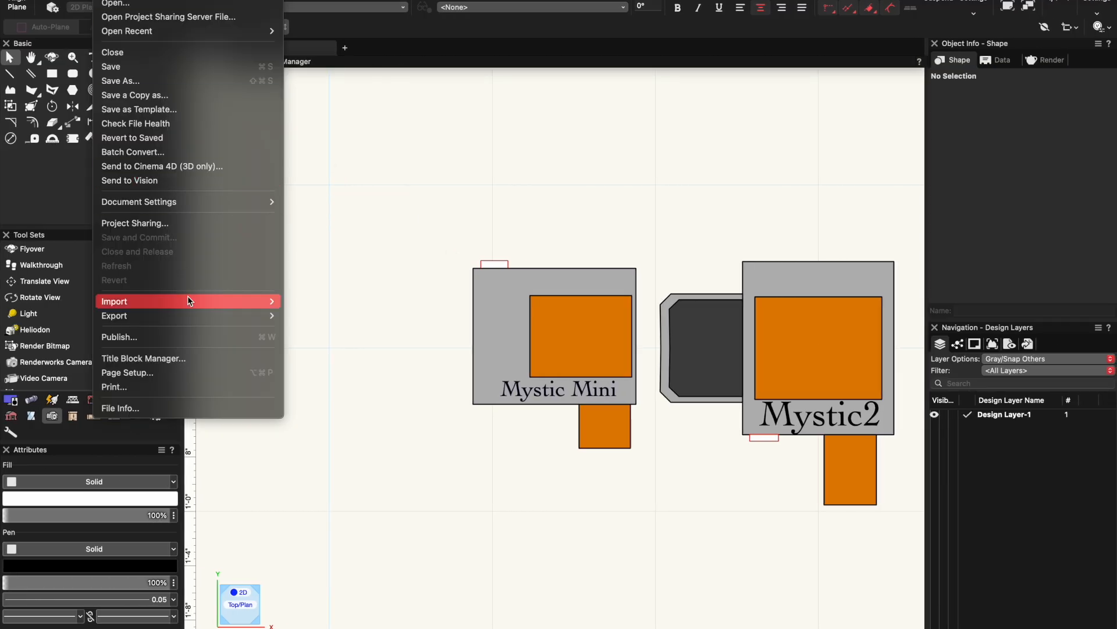
pyautogui.moveTo(188, 301)
pyautogui.click(347, 568)
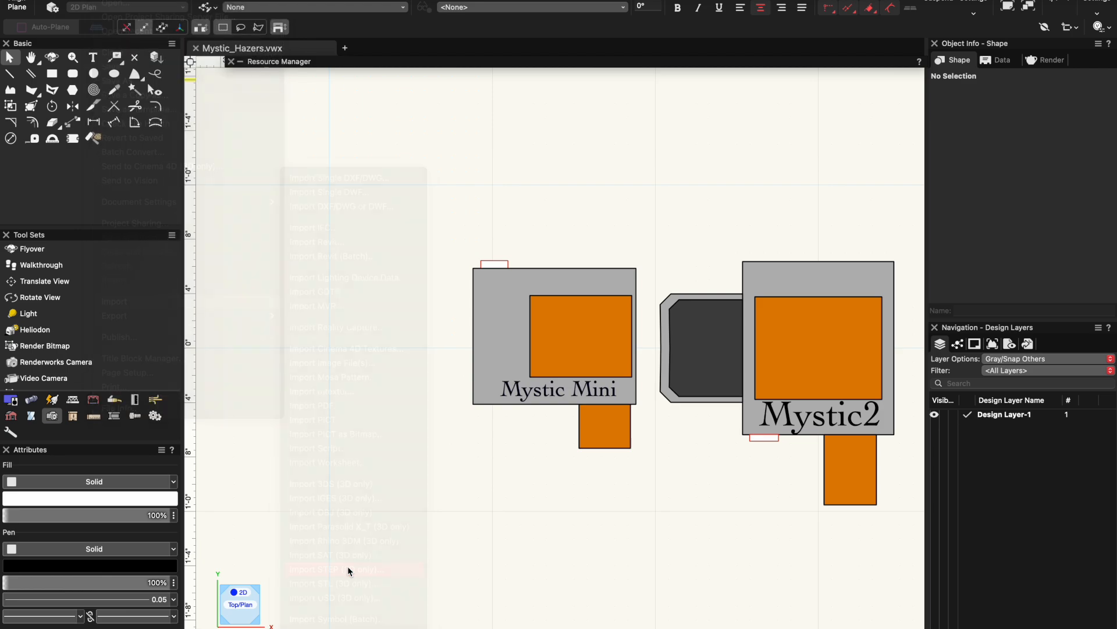
pyautogui.click(364, 140)
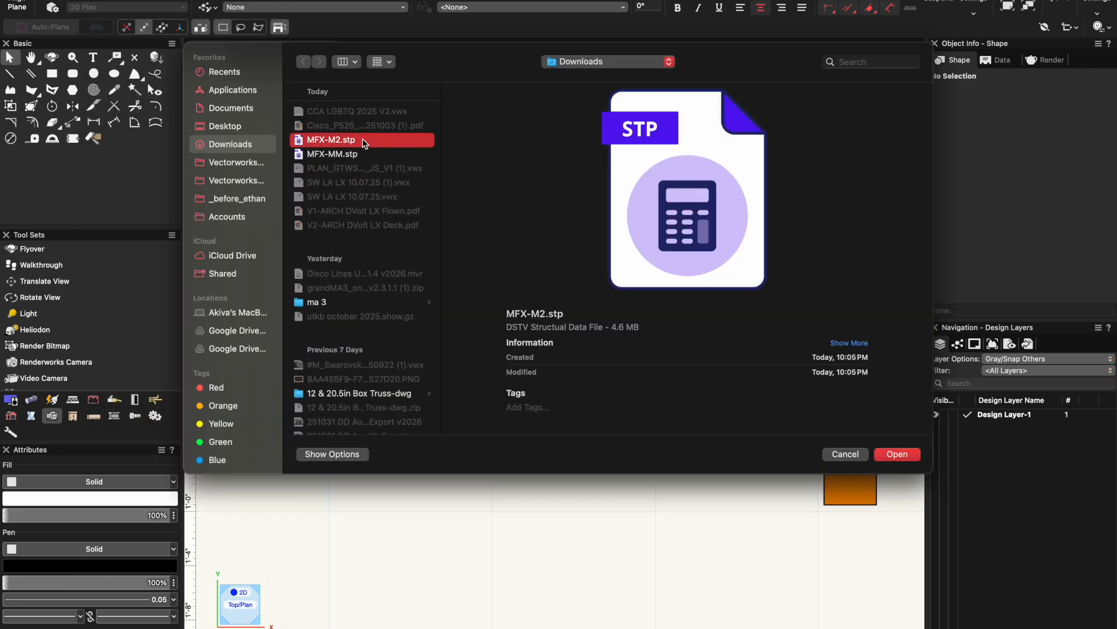
pyautogui.click(362, 155)
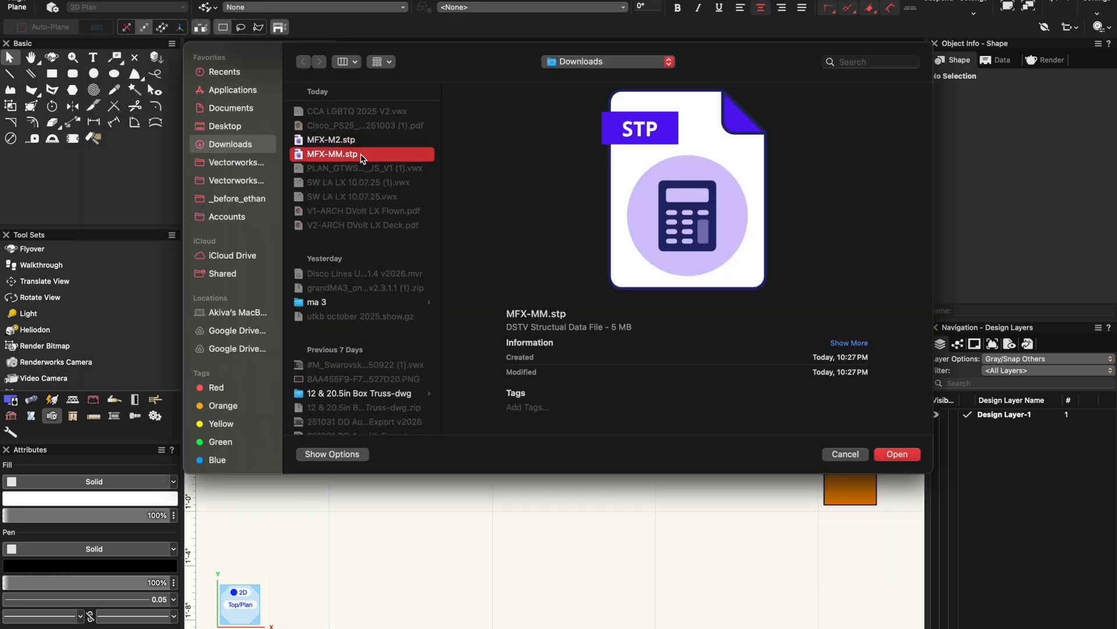
pyautogui.click(897, 455)
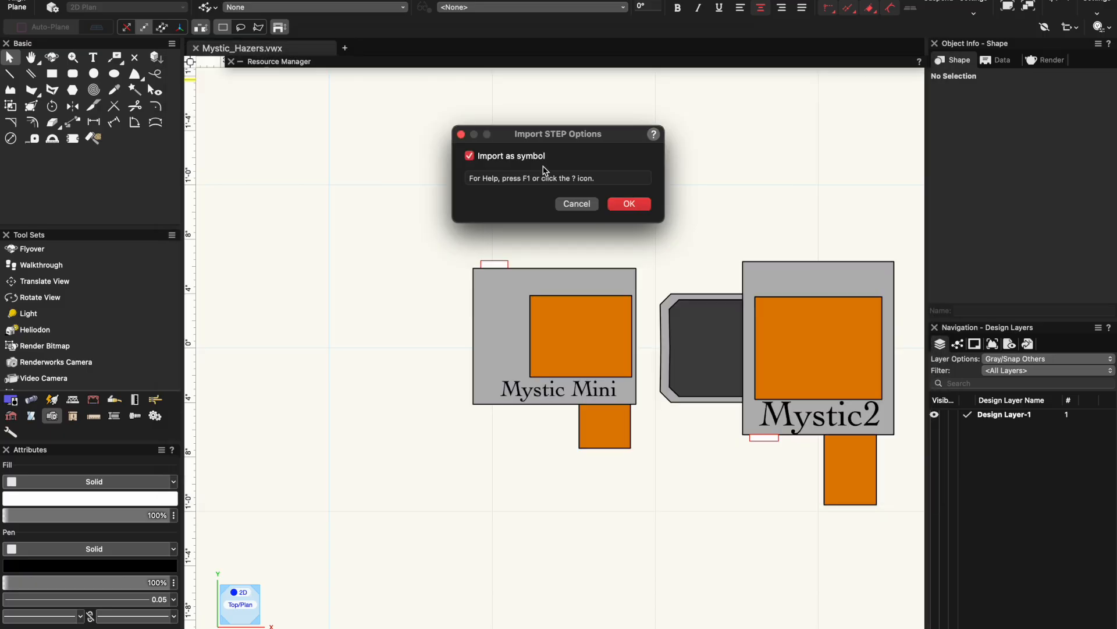
pyautogui.click(622, 205)
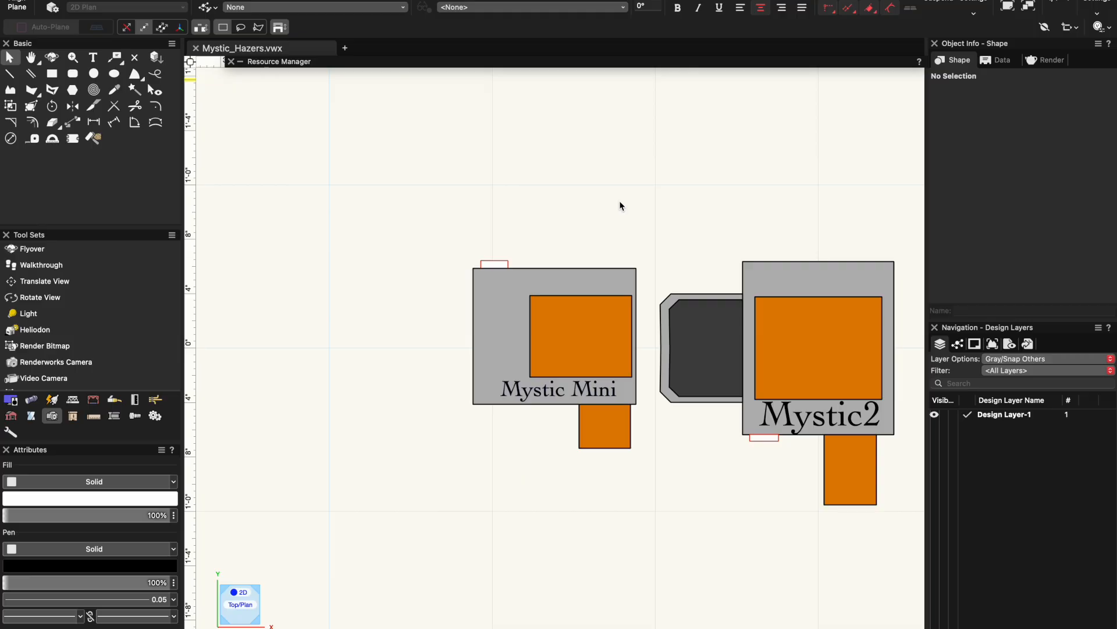
# Place the imported MFX-MM.stp symbol from the Resource Manager in the drawing, below the Mystic Mini.
pyautogui.click(502, 62)
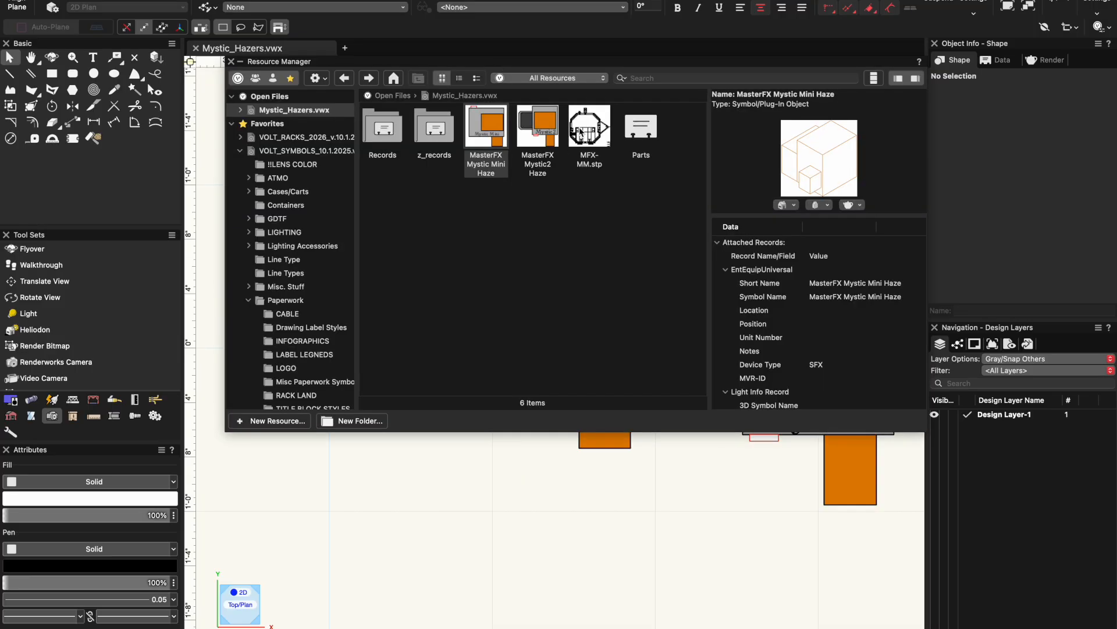
pyautogui.click(582, 132)
pyautogui.moveTo(584, 157)
pyautogui.mouseDown()
pyautogui.moveTo(387, 524)
pyautogui.moveTo(486, 497)
pyautogui.mouseUp()
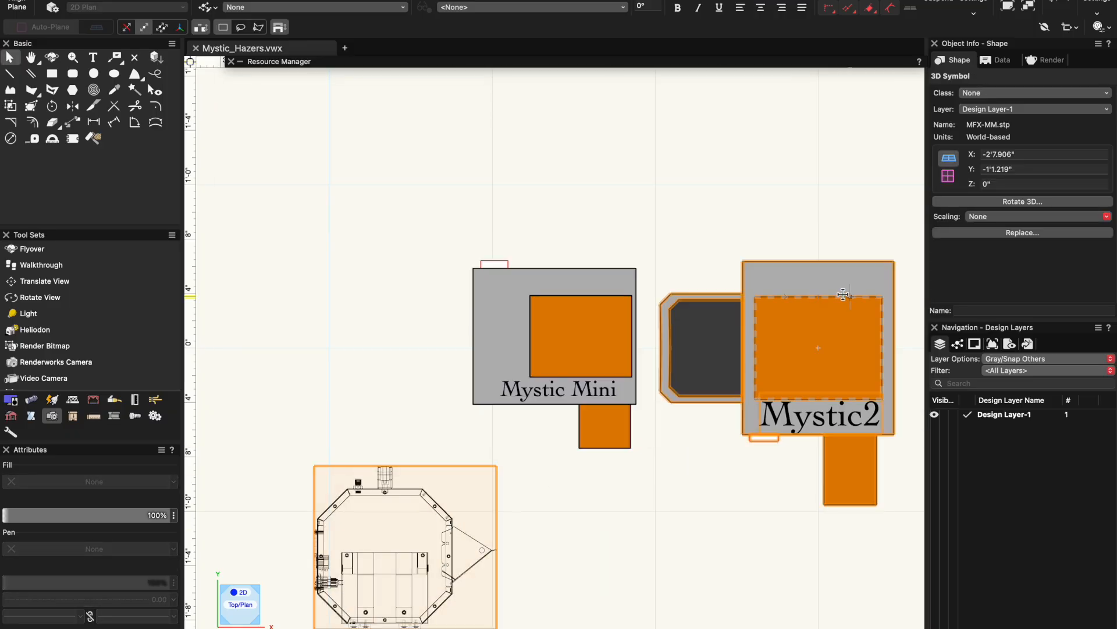
# Delete the Mystic2 hazer from the drawing and move the Mystic Mini up and to the right.
pyautogui.click(845, 300)
pyautogui.press('Delete')
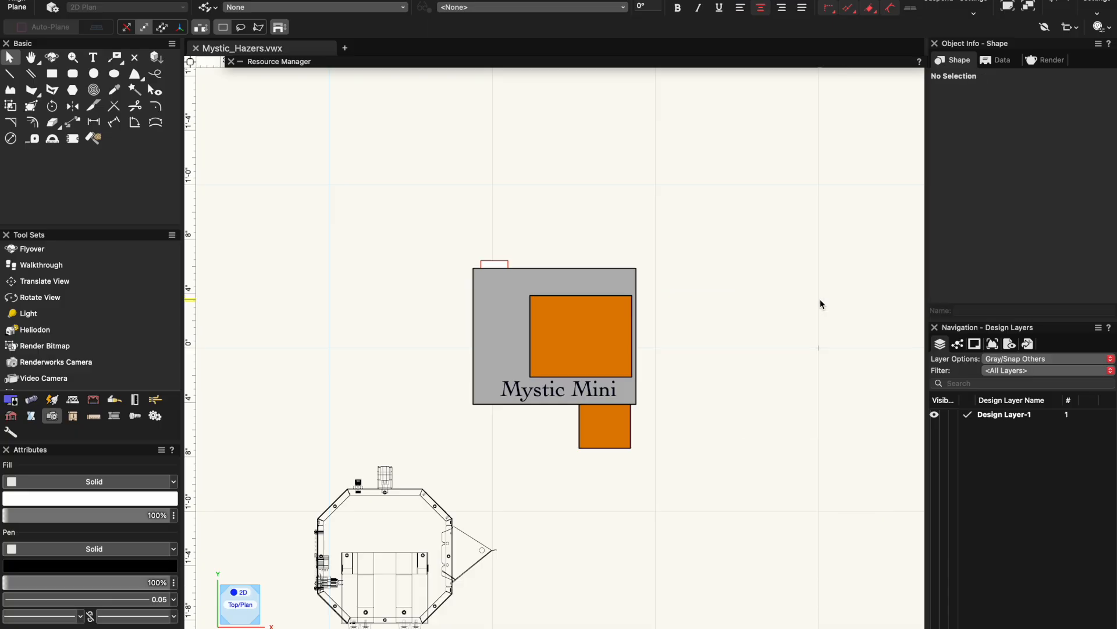
pyautogui.moveTo(575, 349); pyautogui.dragTo(795, 195)
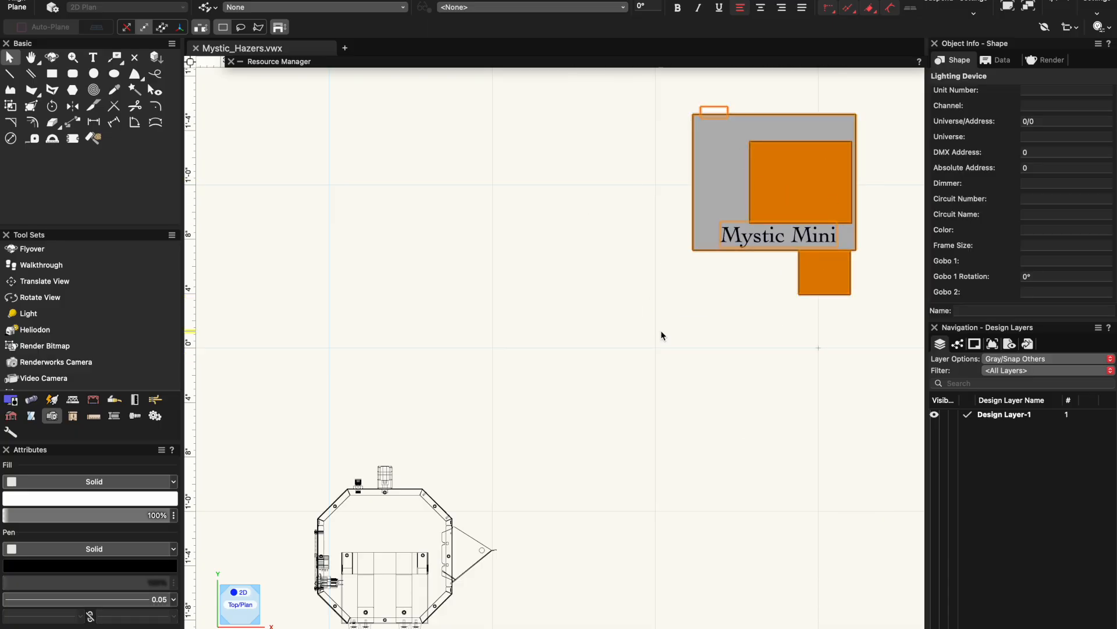
# Open the 3D component of the placed MFX-MM.stp symbol for editing.
pyautogui.scroll(-2, 473, 335)
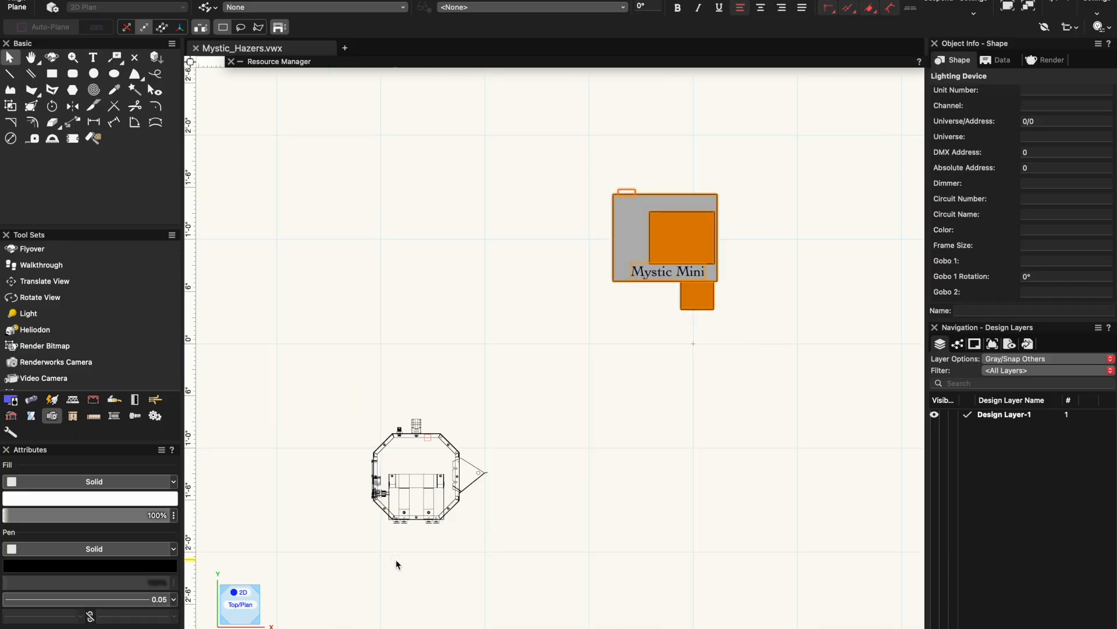
pyautogui.scroll(3, 395, 559)
pyautogui.doubleClick(524, 372)
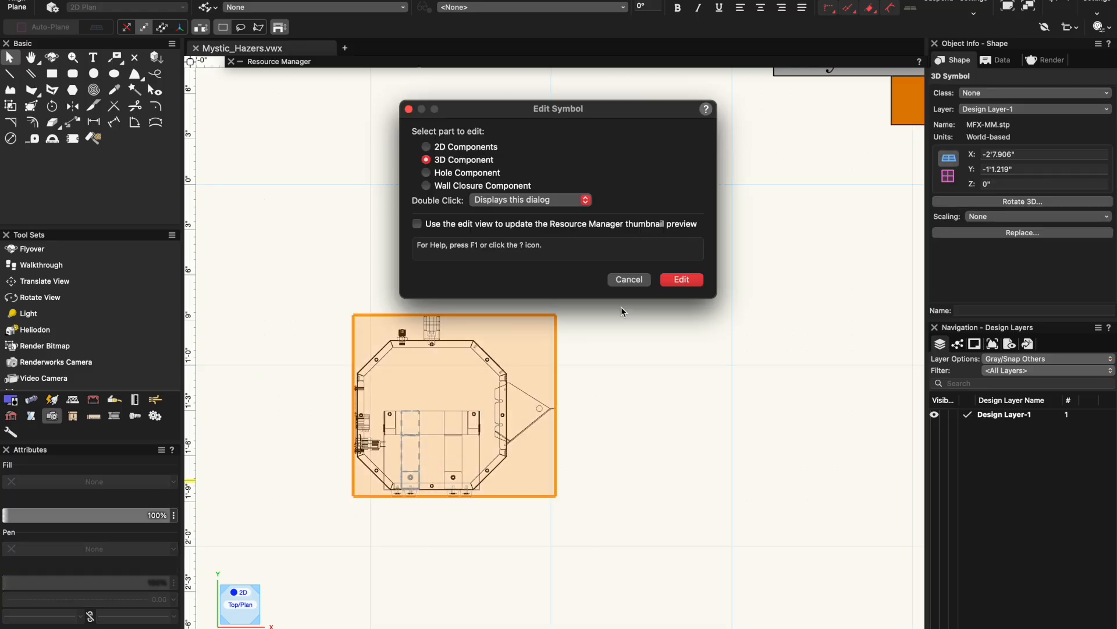
pyautogui.click(682, 279)
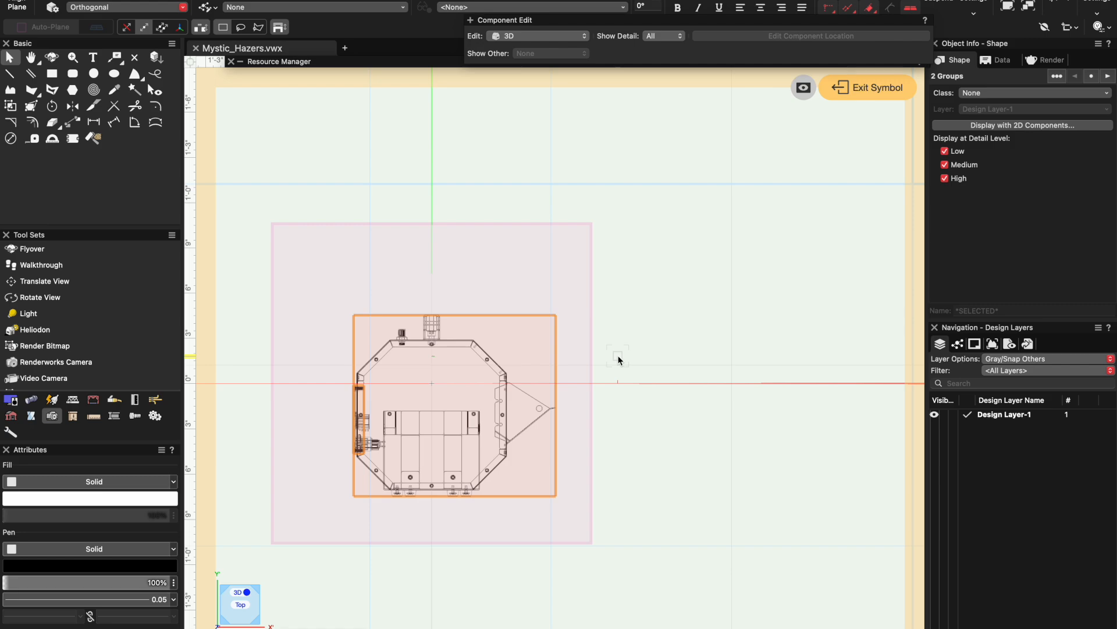
# Copy the main hazer body group from the symbol's 3D geometry, leaving out the small side group, and exit the symbol.
pyautogui.click(619, 360)
pyautogui.press('super+a')
pyautogui.click(232, 591)
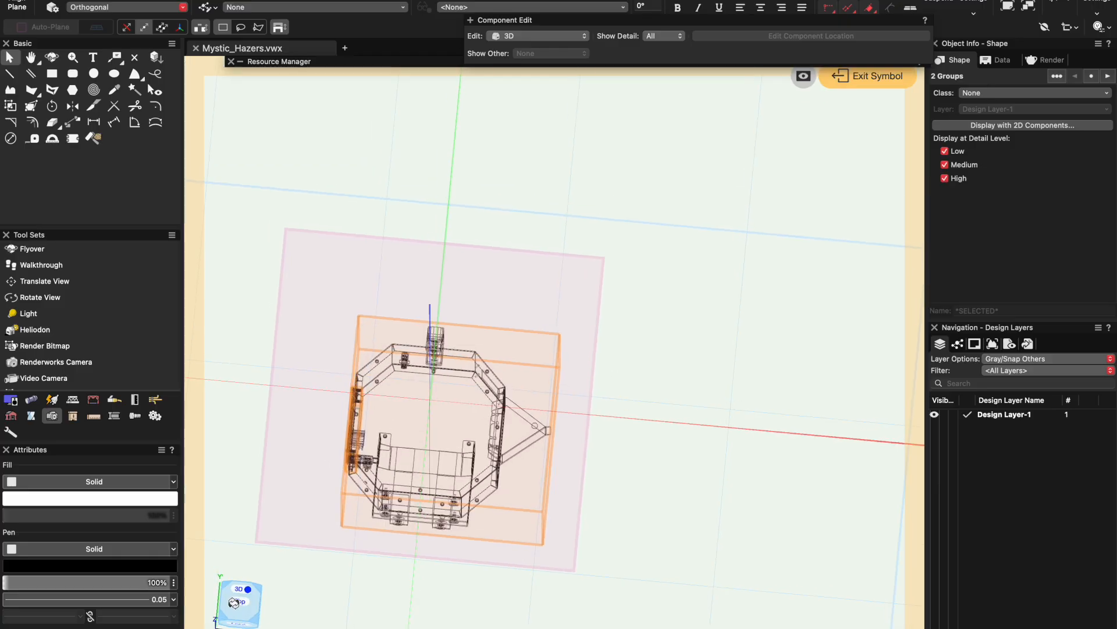
pyautogui.moveTo(232, 591); pyautogui.dragTo(234, 595)
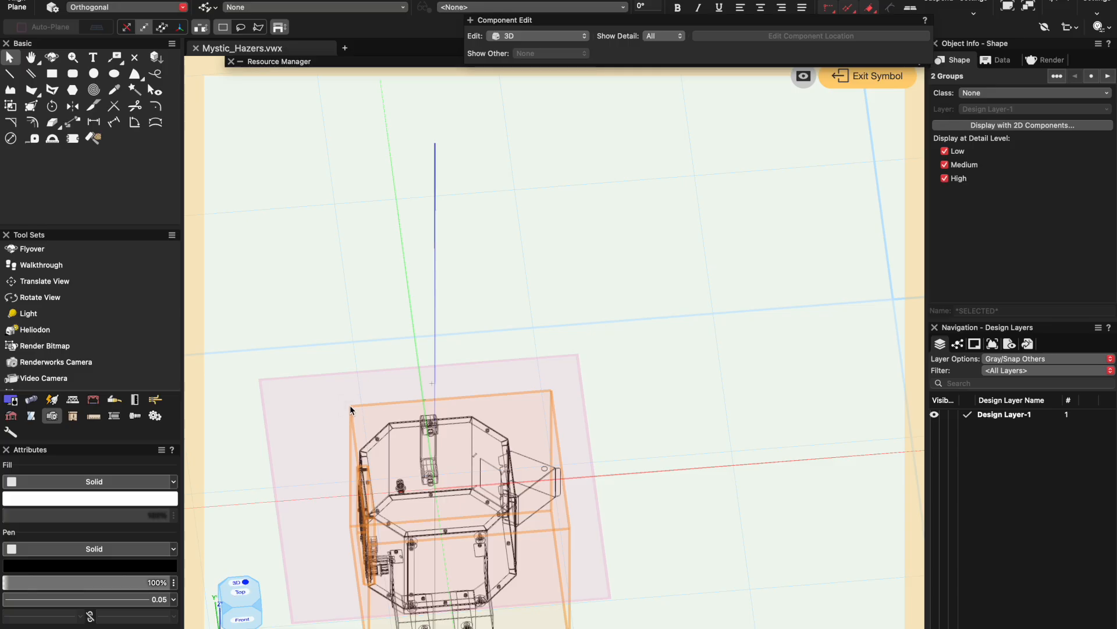
pyautogui.click(240, 591)
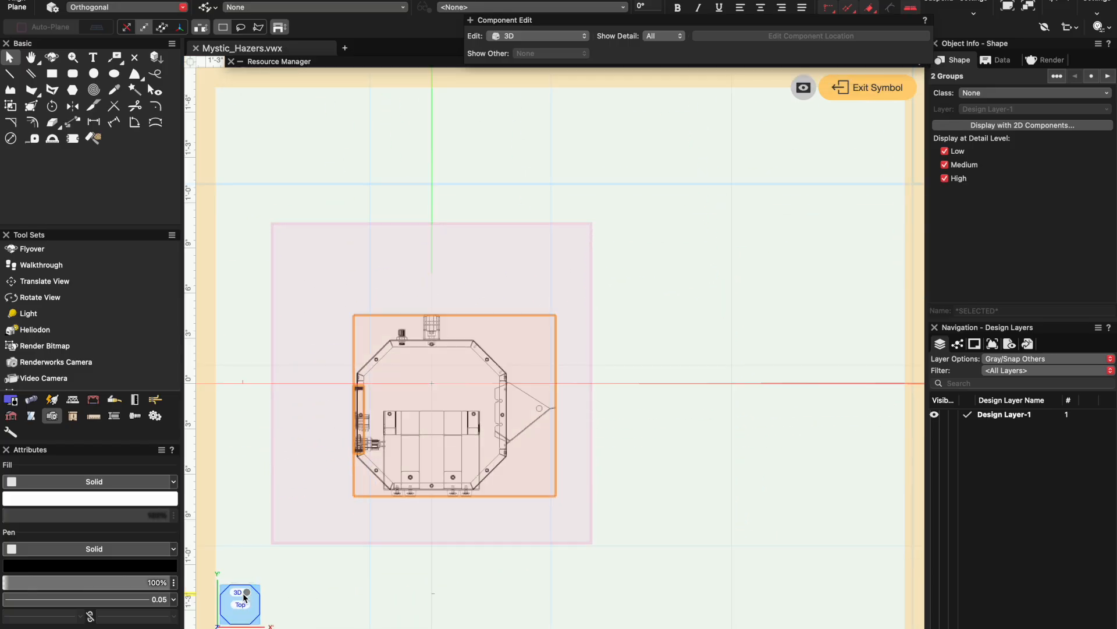
pyautogui.click(303, 430)
pyautogui.press('super+a')
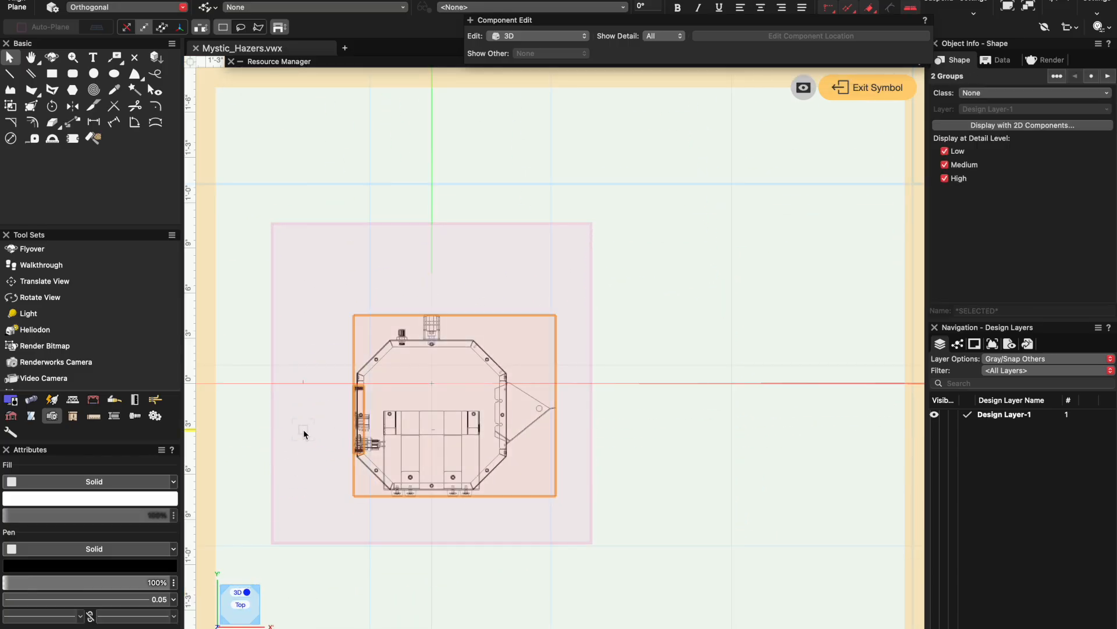
pyautogui.keyDown('shift'); pyautogui.click(302, 428); pyautogui.keyUp('shift')
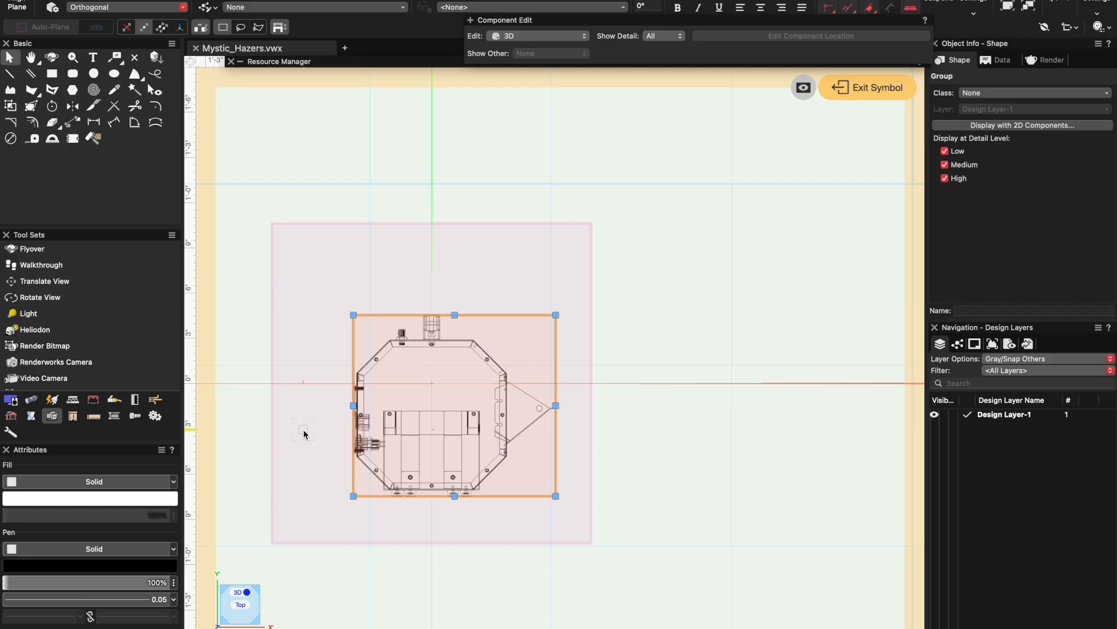
pyautogui.click(303, 428)
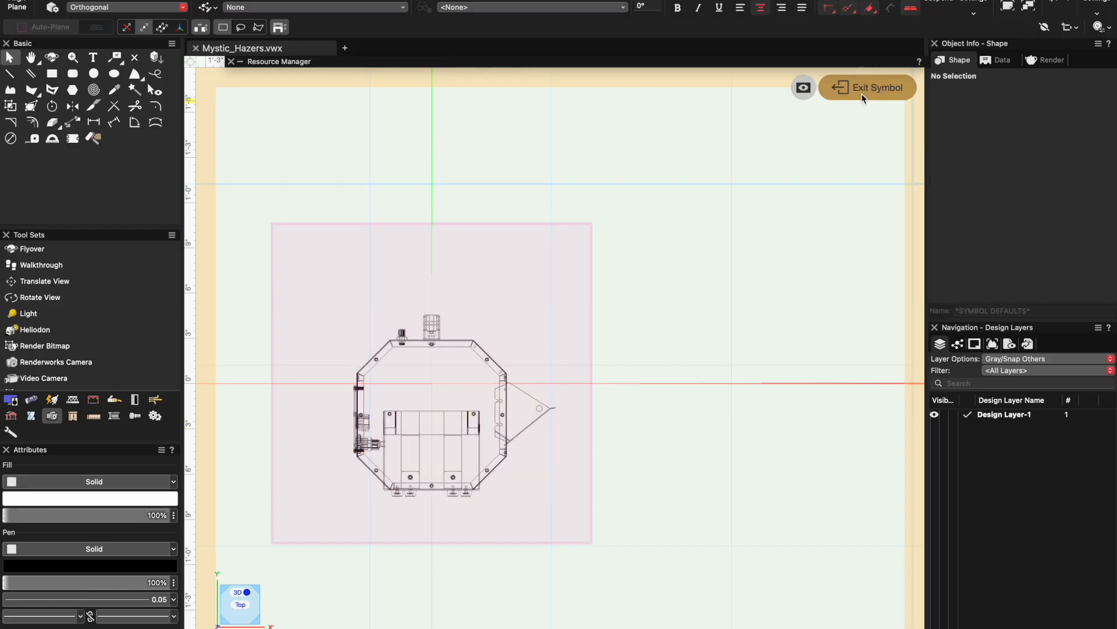
pyautogui.click(867, 89)
pyautogui.click(552, 260)
pyautogui.scroll(-3, 327, 339)
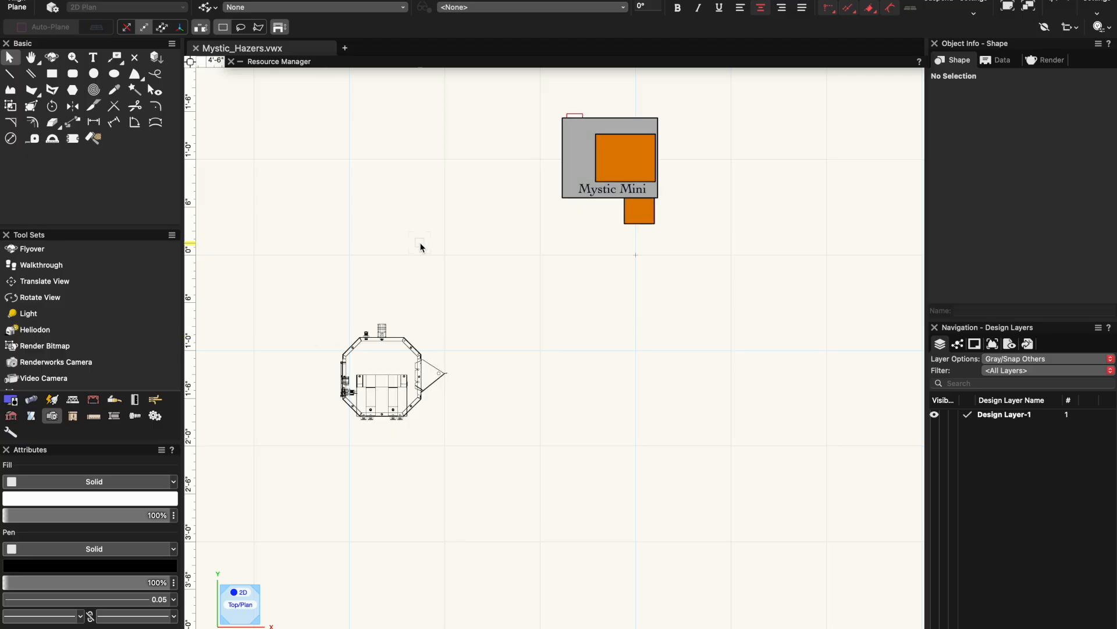
pyautogui.rightClick(422, 243)
pyautogui.click(445, 333)
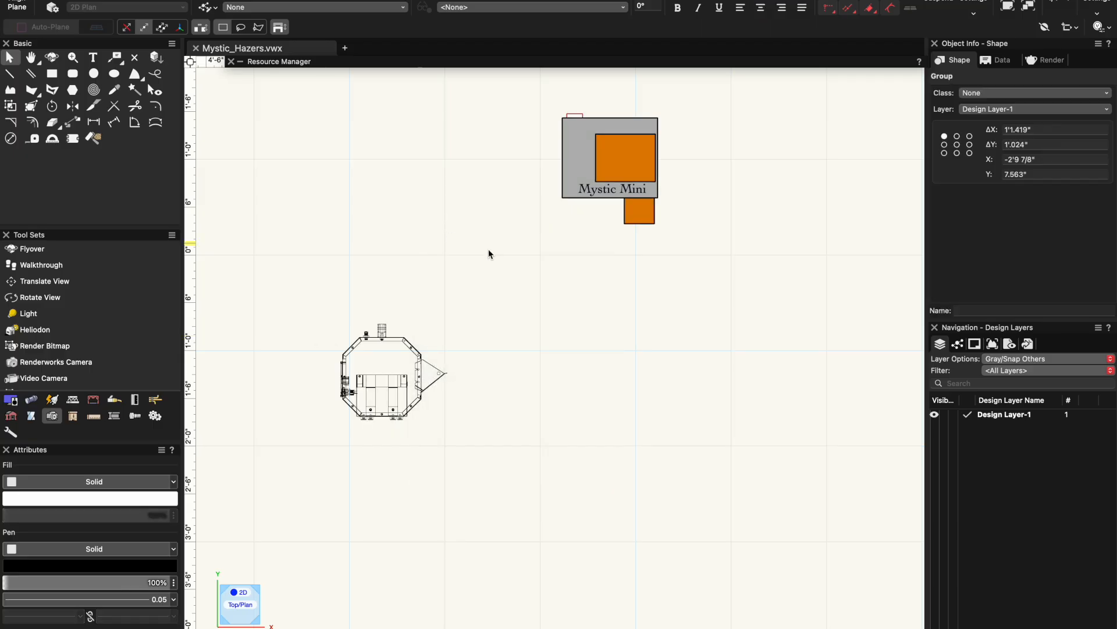
pyautogui.press('Delete')
# Locate the MasterFX Mystic Mini Haze symbol in the Resource Manager and open its 3D component for editing.
pyautogui.click(585, 188)
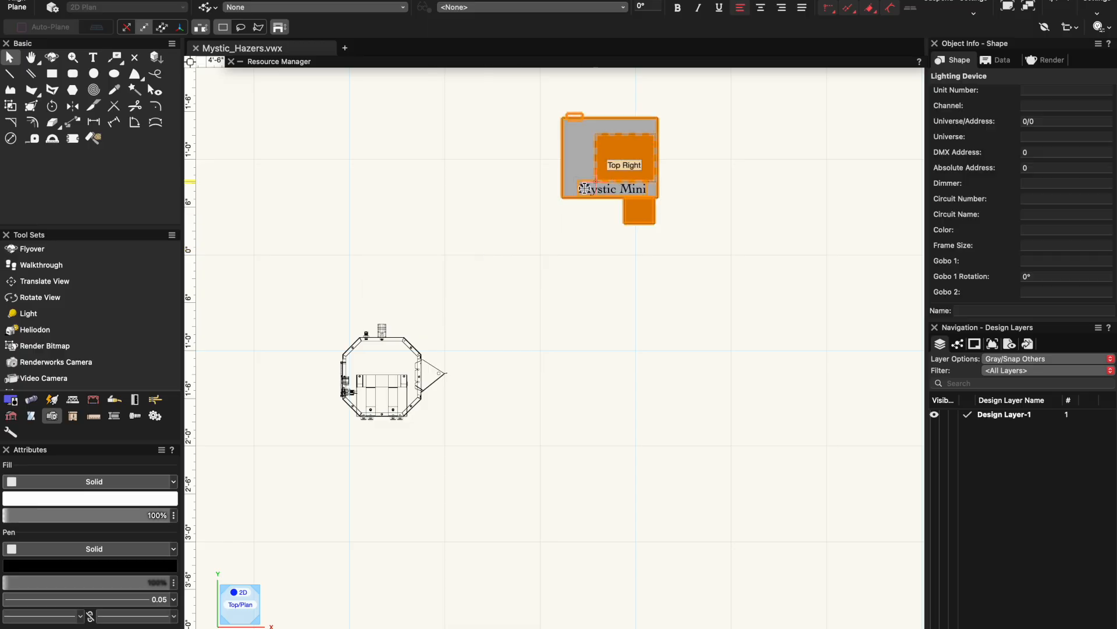
pyautogui.rightClick(584, 188)
pyautogui.click(656, 572)
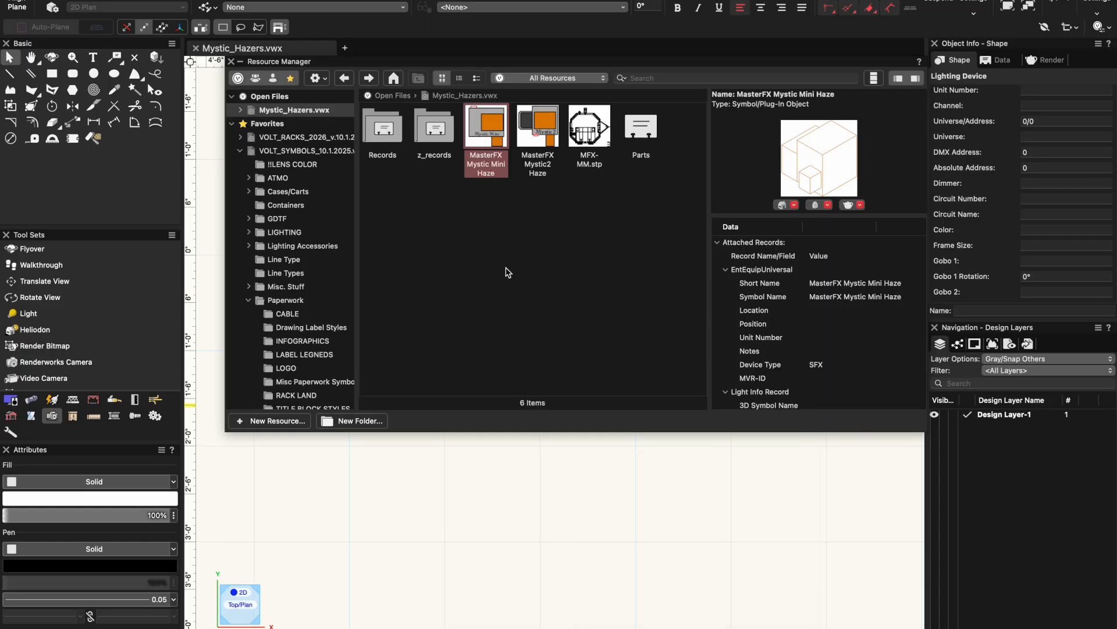
pyautogui.rightClick(483, 131)
pyautogui.click(520, 241)
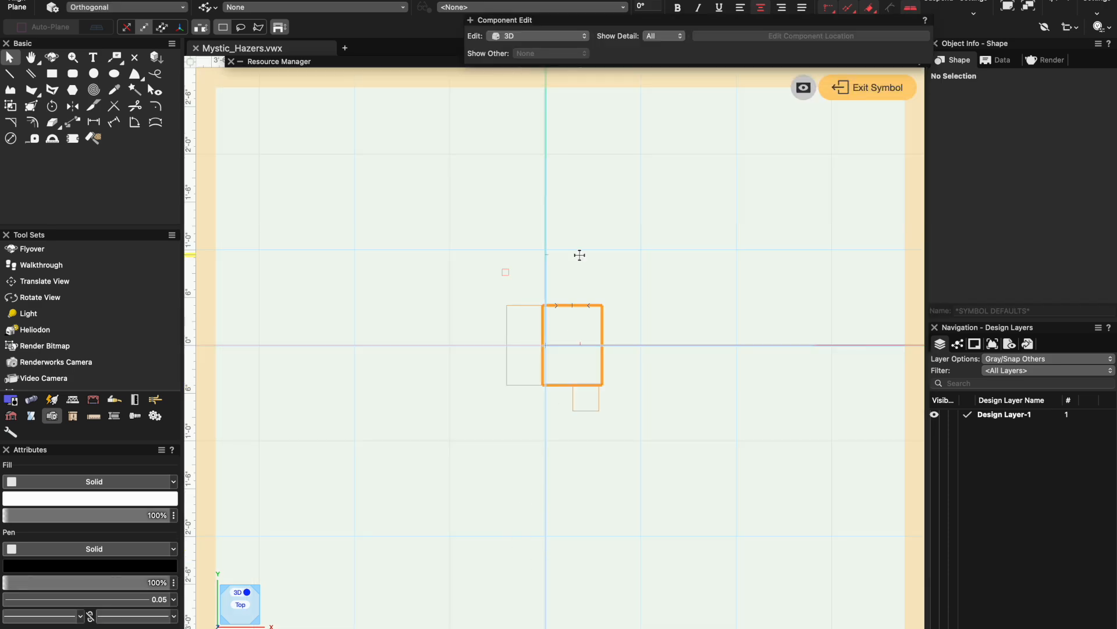
# Paste the copied hazer group into the 3D component and move it clear of the existing placeholder boxes.
pyautogui.rightClick(581, 197)
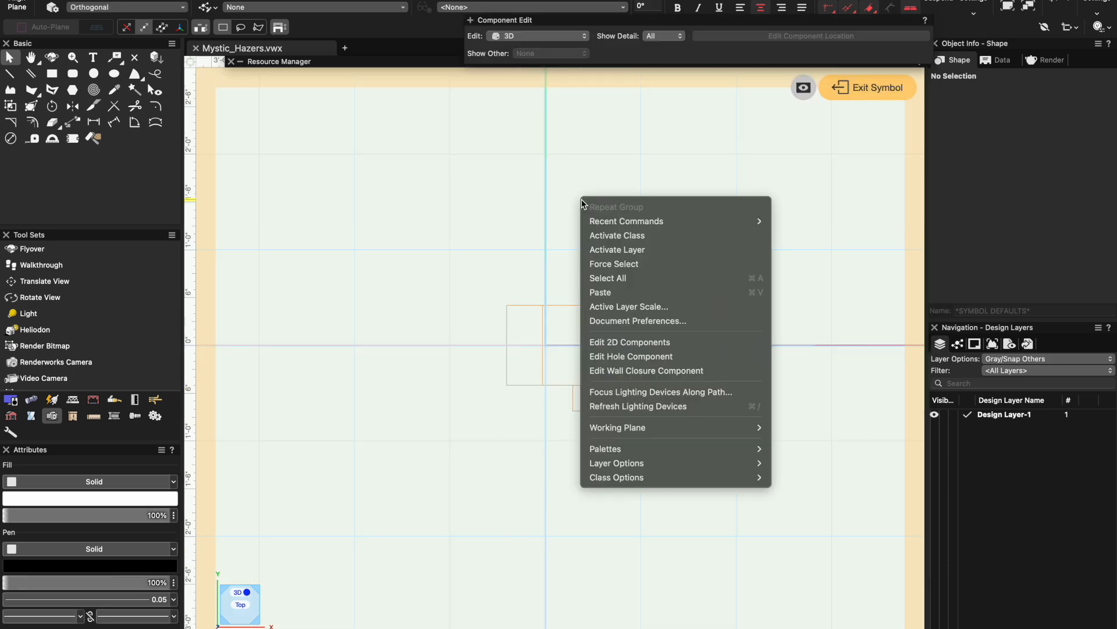
pyautogui.click(621, 296)
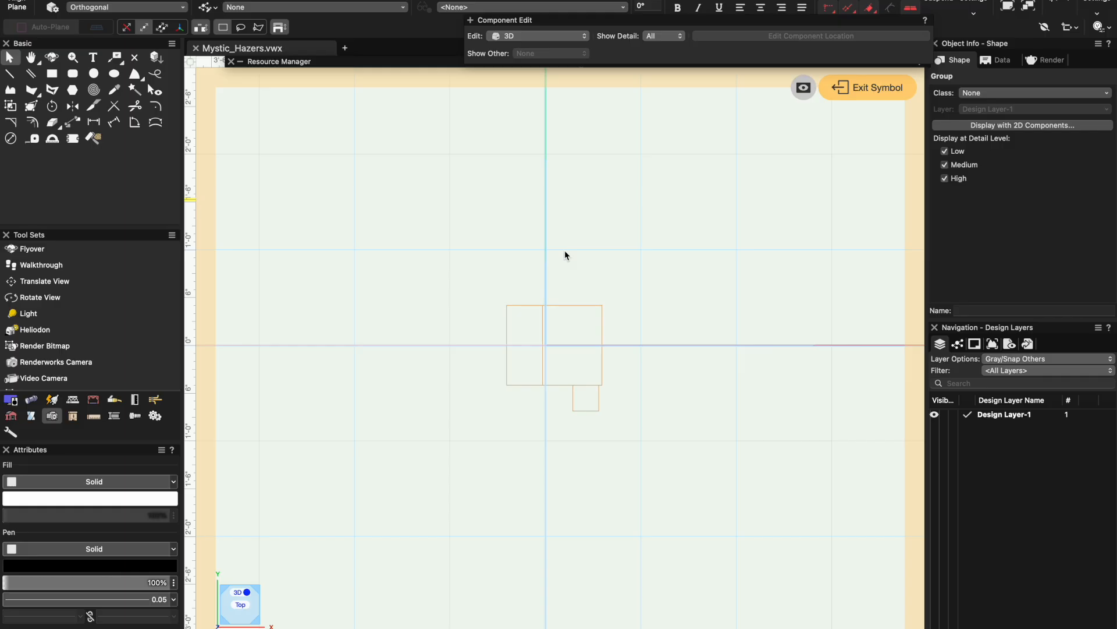
pyautogui.moveTo(571, 228); pyautogui.dragTo(387, 233)
# Rotate the pasted hazer group 90° clockwise in plan and switch to the Front view.
pyautogui.hotkey('alt', '=')
pyautogui.click(390, 232)
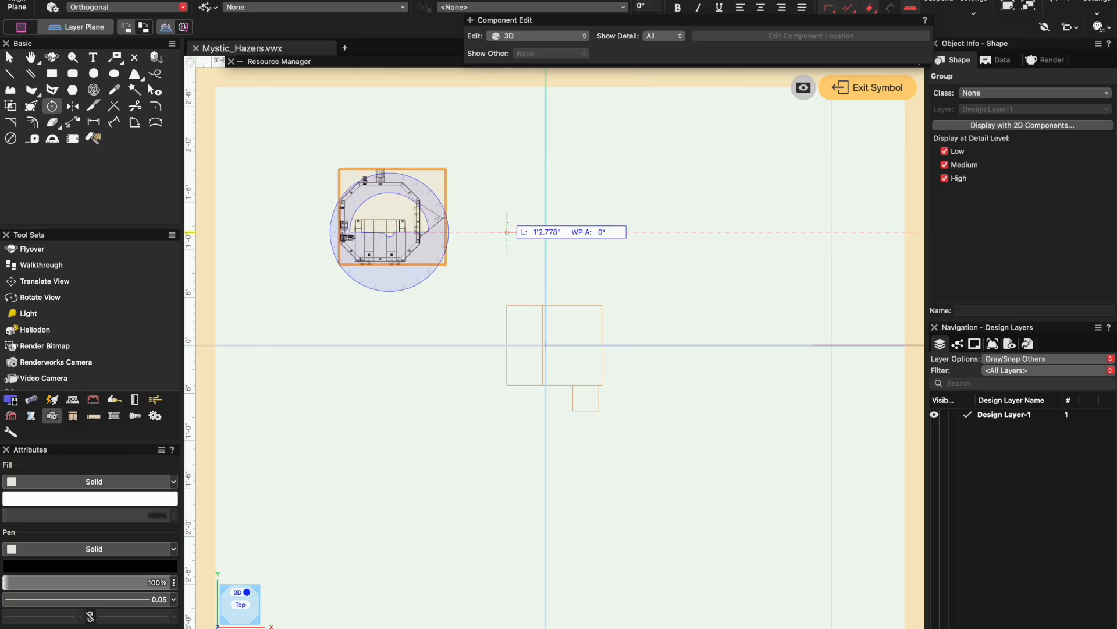
pyautogui.click(510, 232)
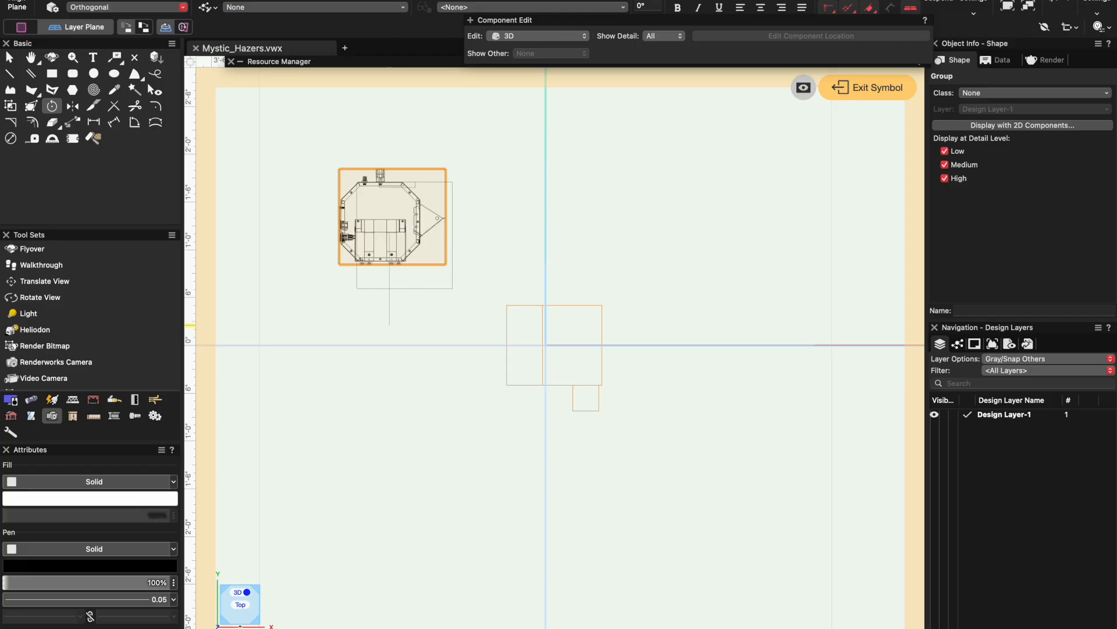
pyautogui.click(240, 626)
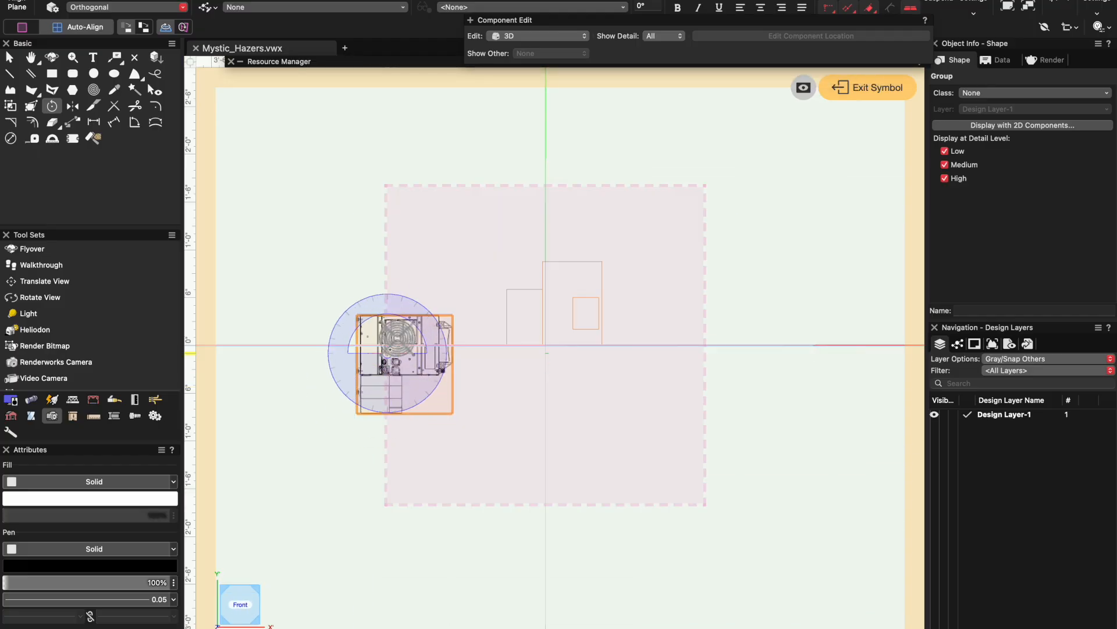
# Rotate the hazer group 90° counterclockwise in the Front view so that it stands upright on its feet.
pyautogui.click(396, 346)
pyautogui.click(498, 344)
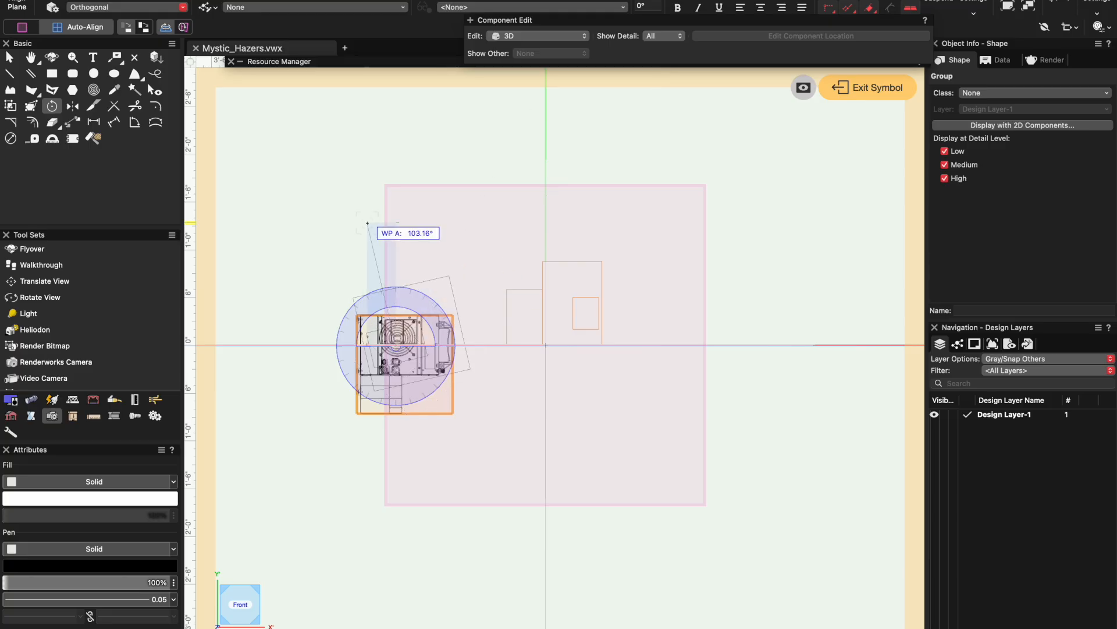
pyautogui.click(387, 223)
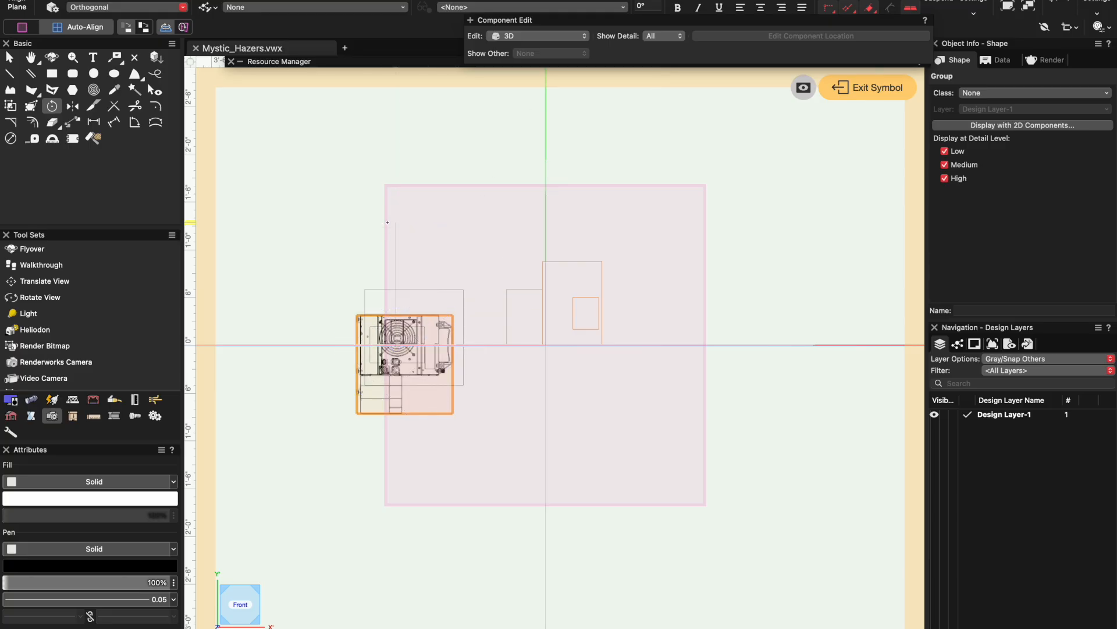
pyautogui.press('x')
# Move the hazer group up in the Front view so its feet rest on the zero height line.
pyautogui.scroll(5, 414, 401)
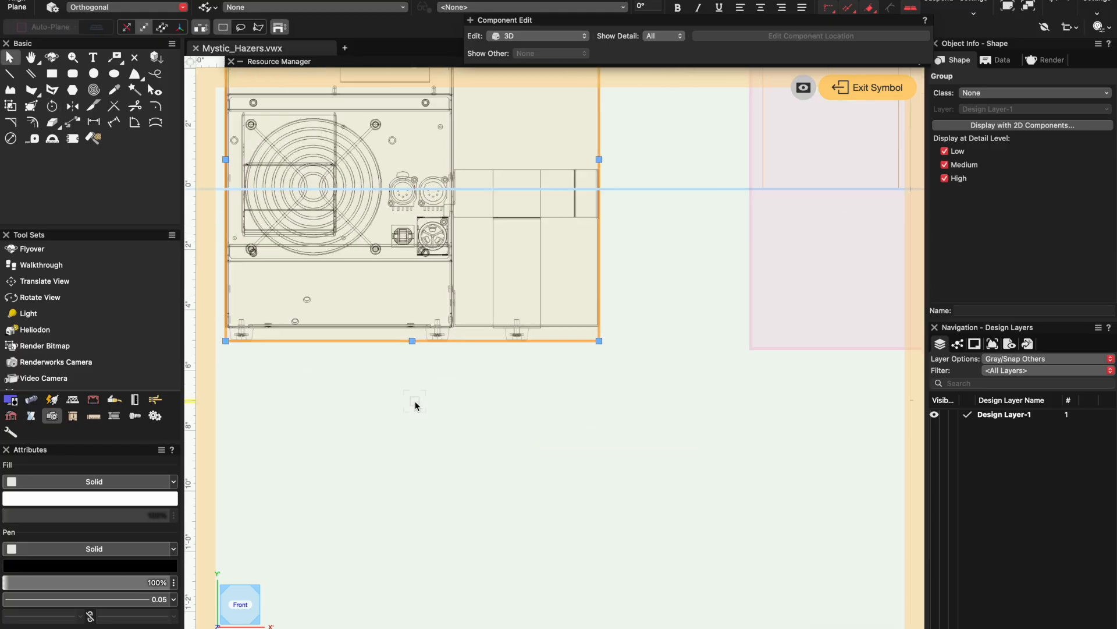
pyautogui.moveTo(435, 345); pyautogui.dragTo(763, 198)
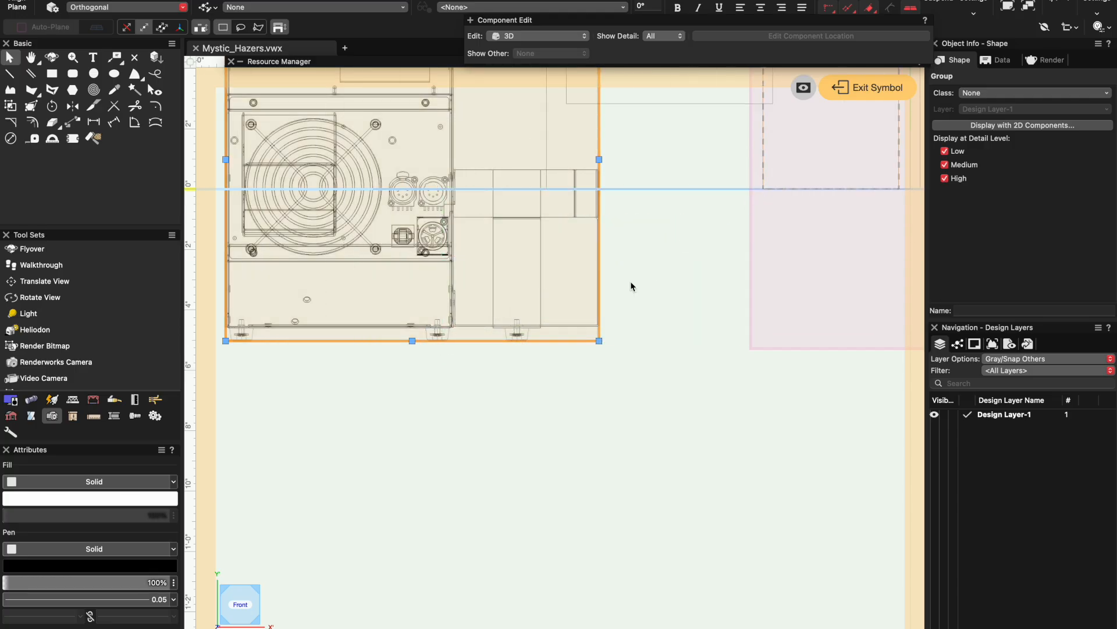
pyautogui.moveTo(565, 182); pyautogui.dragTo(388, 175)
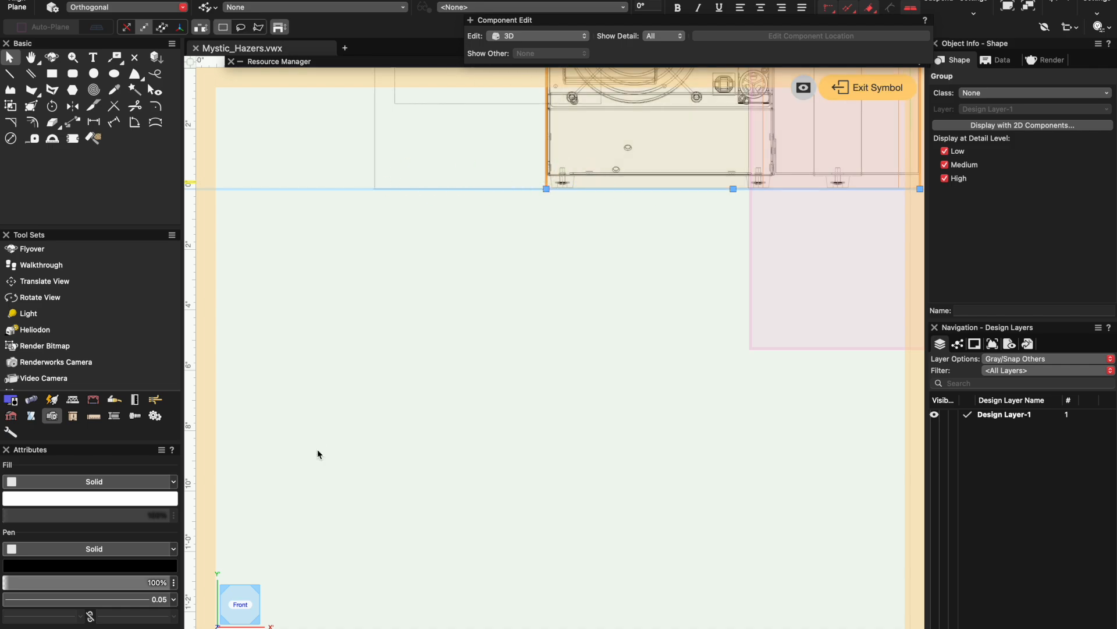
# Switch to the Top view and delete the three placeholder extrudes around the origin.
pyautogui.click(243, 590)
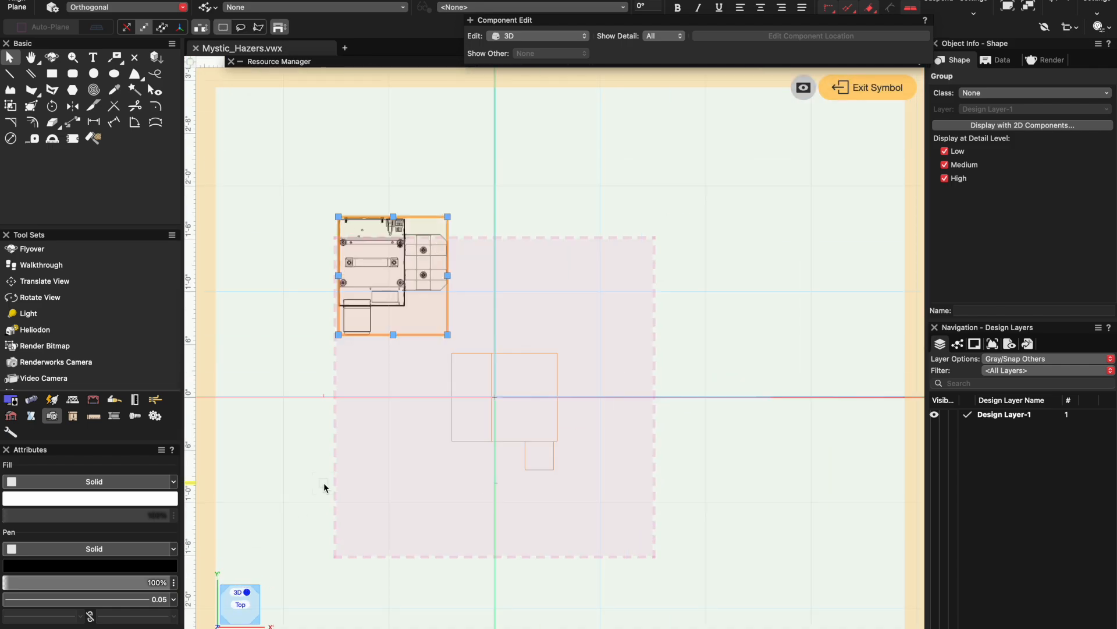
pyautogui.click(446, 460)
pyautogui.moveTo(603, 329); pyautogui.dragTo(375, 506)
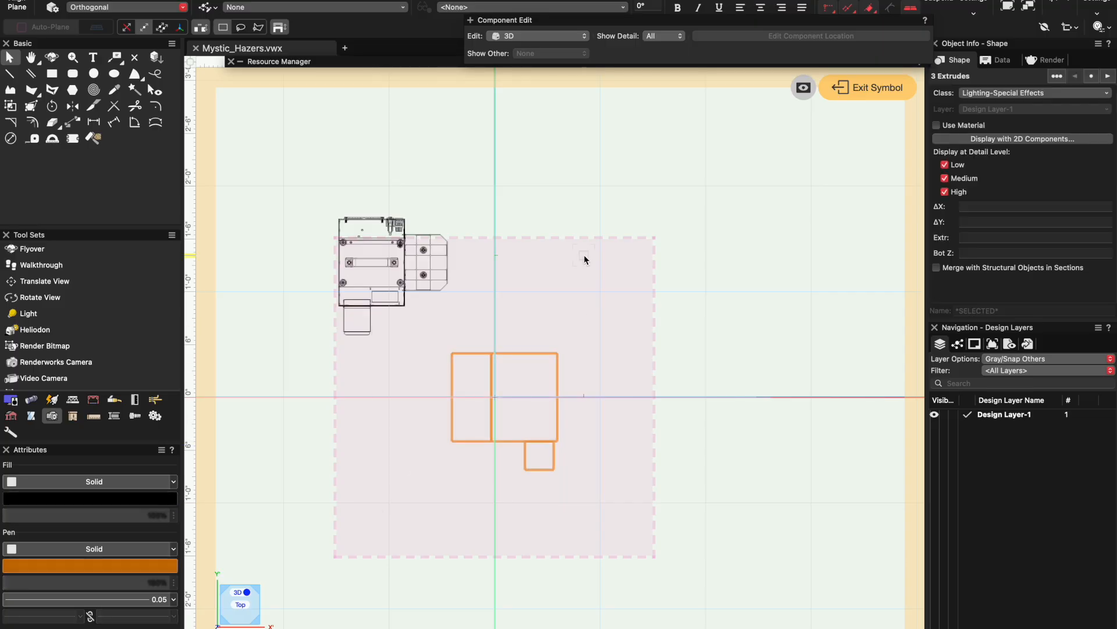
pyautogui.press('Delete')
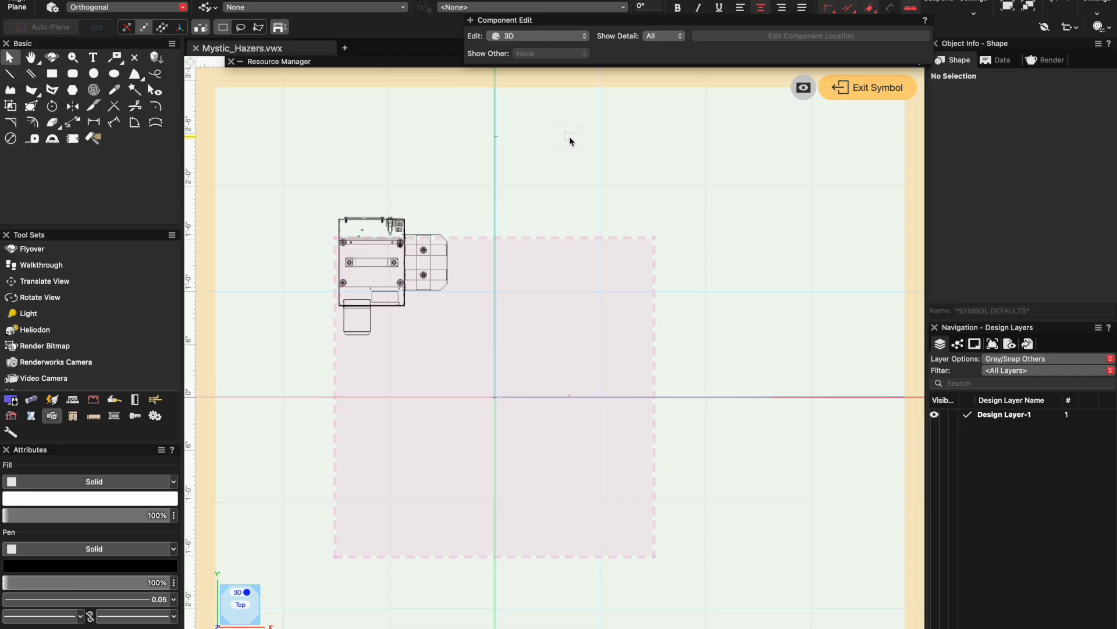
# Move the hazer group so the main body is centered on the symbol's origin, and exit the symbol.
pyautogui.moveTo(406, 305); pyautogui.dragTo(437, 336)
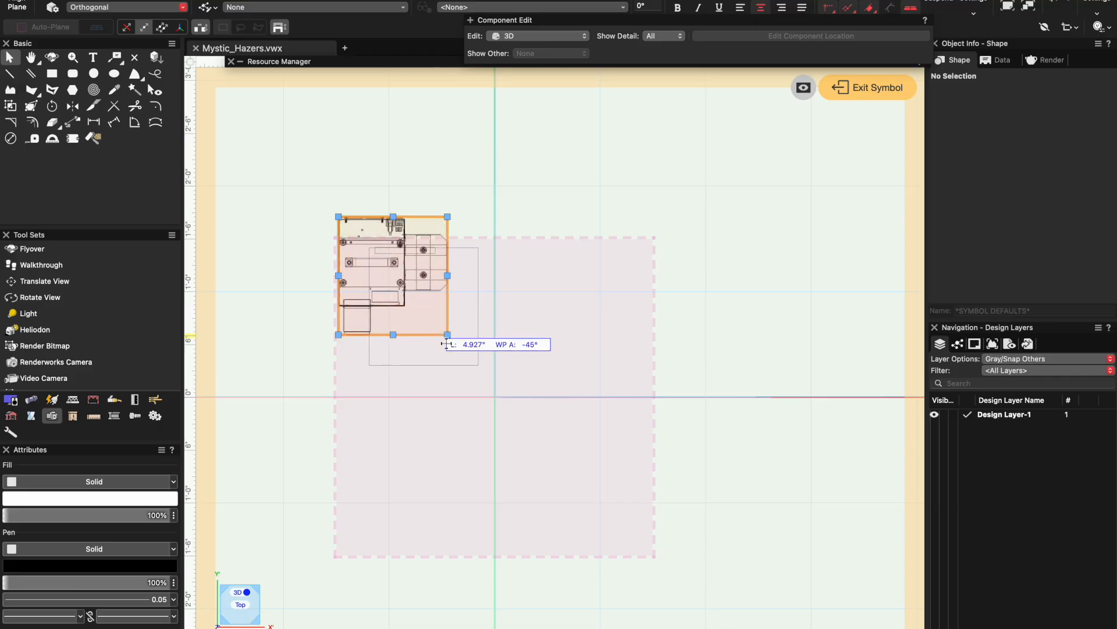
pyautogui.scroll(3, 470, 358)
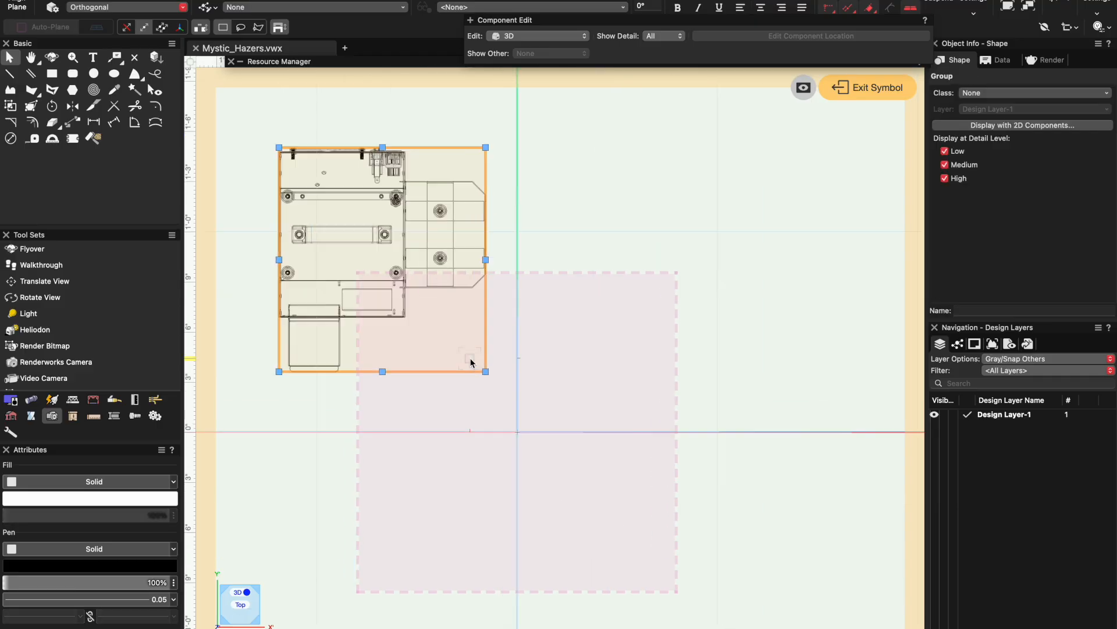
pyautogui.moveTo(332, 230); pyautogui.dragTo(514, 438)
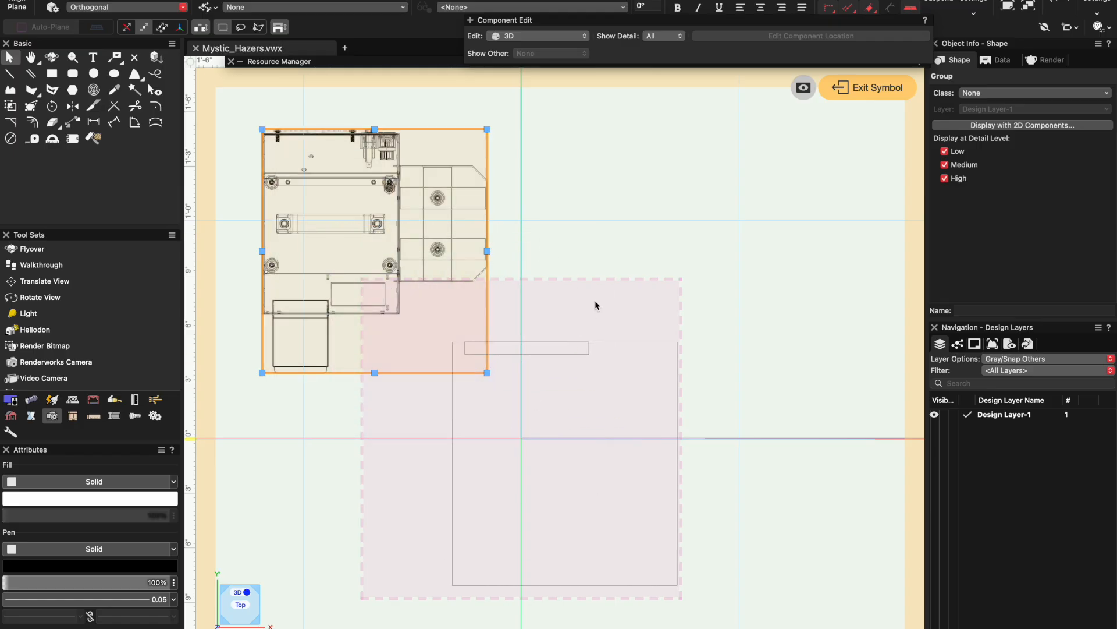
pyautogui.click(596, 301)
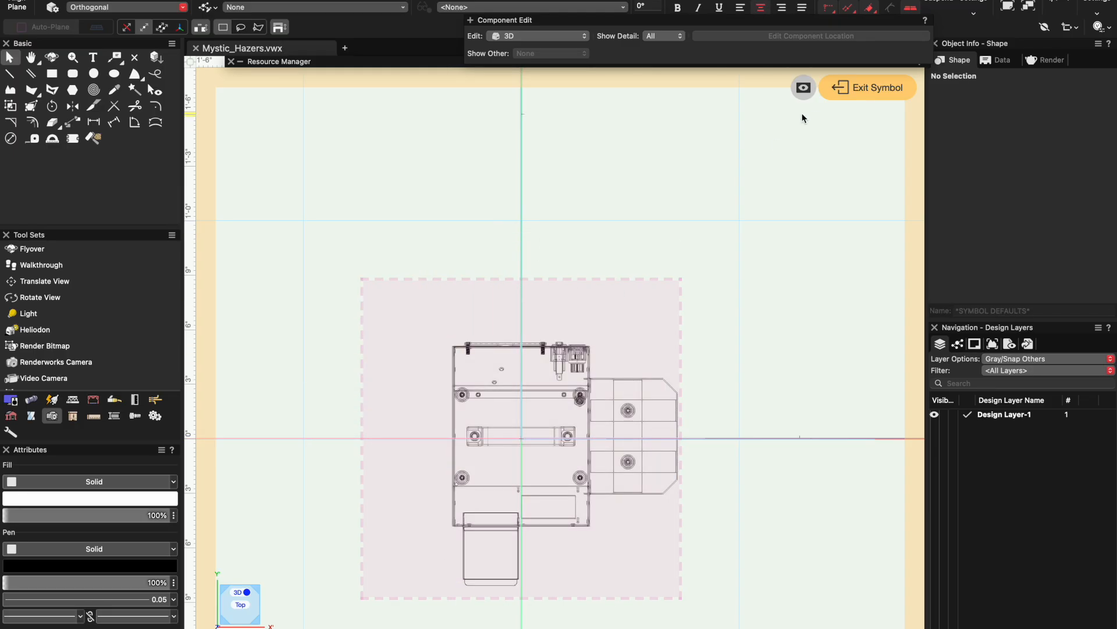
pyautogui.click(861, 96)
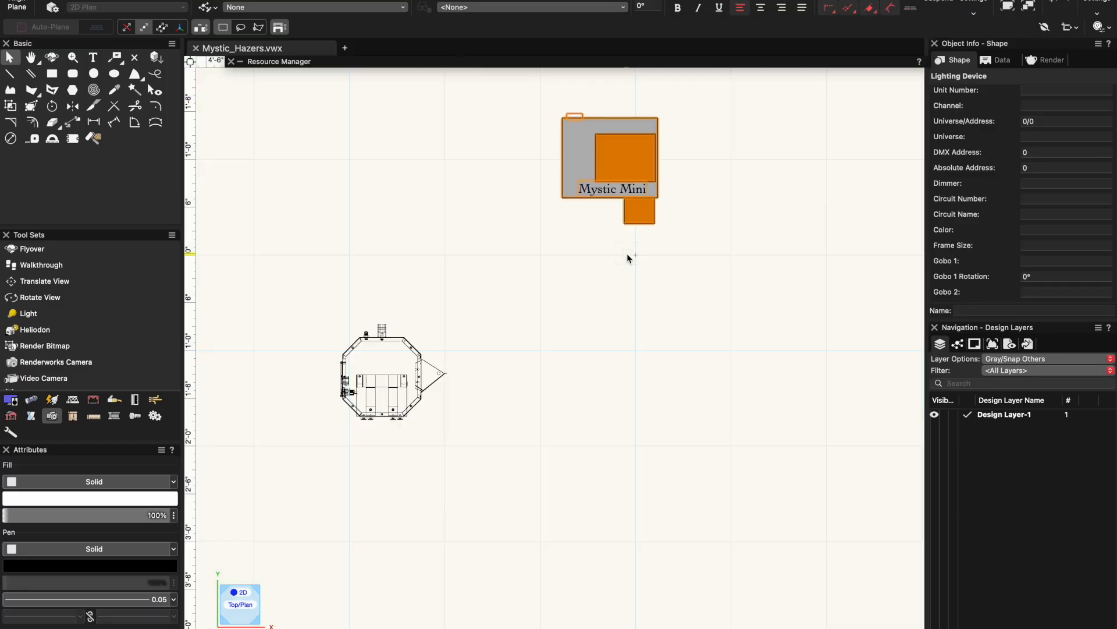
# Locate the MasterFX Mystic Mini Haze symbol in the Resource Manager and open its 2D components for editing.
pyautogui.click(558, 309)
pyautogui.scroll(-2, 501, 342)
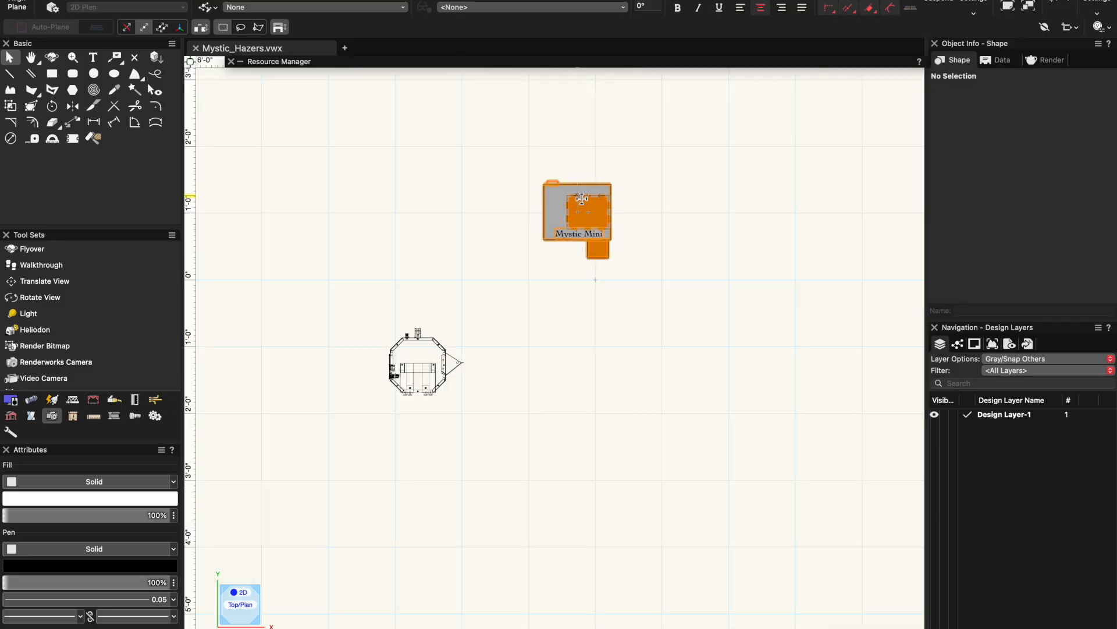
pyautogui.rightClick(585, 195)
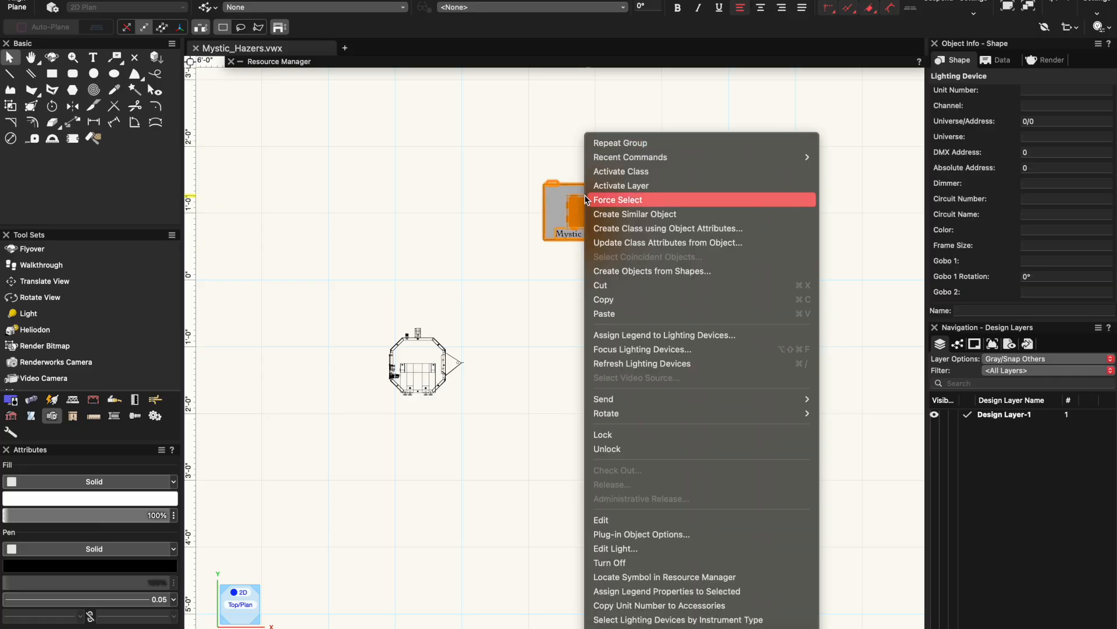
pyautogui.click(651, 576)
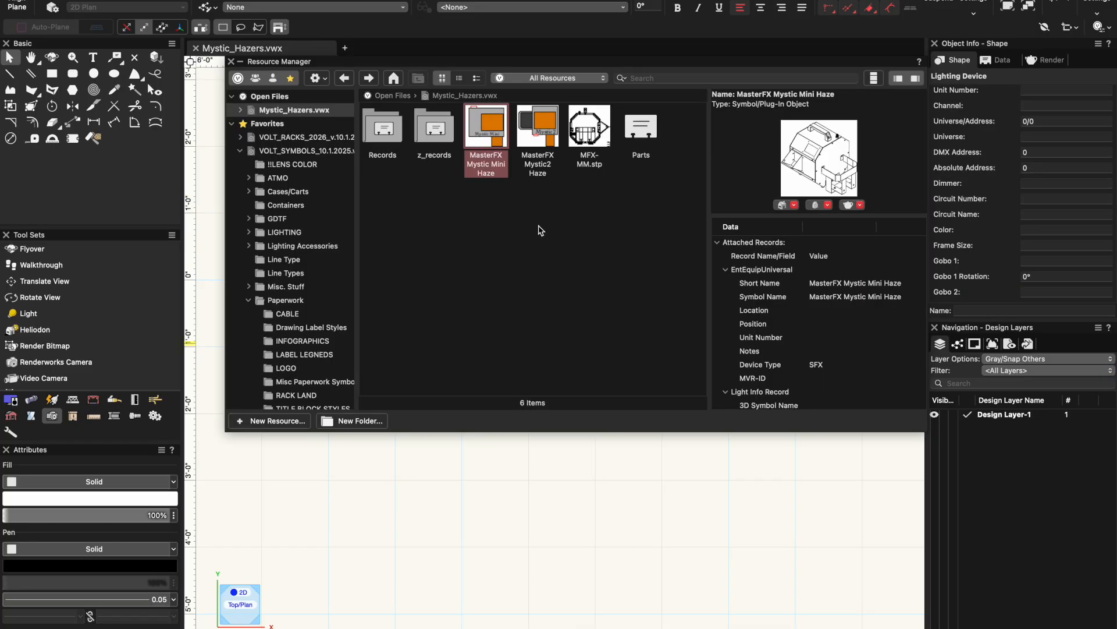
pyautogui.rightClick(495, 125)
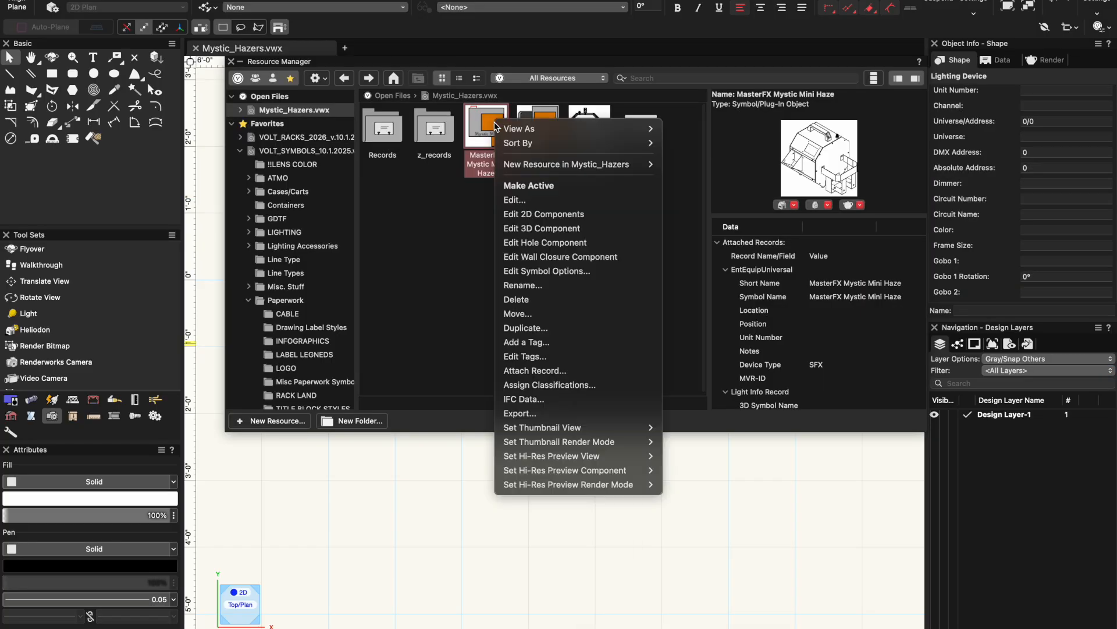
pyautogui.click(520, 214)
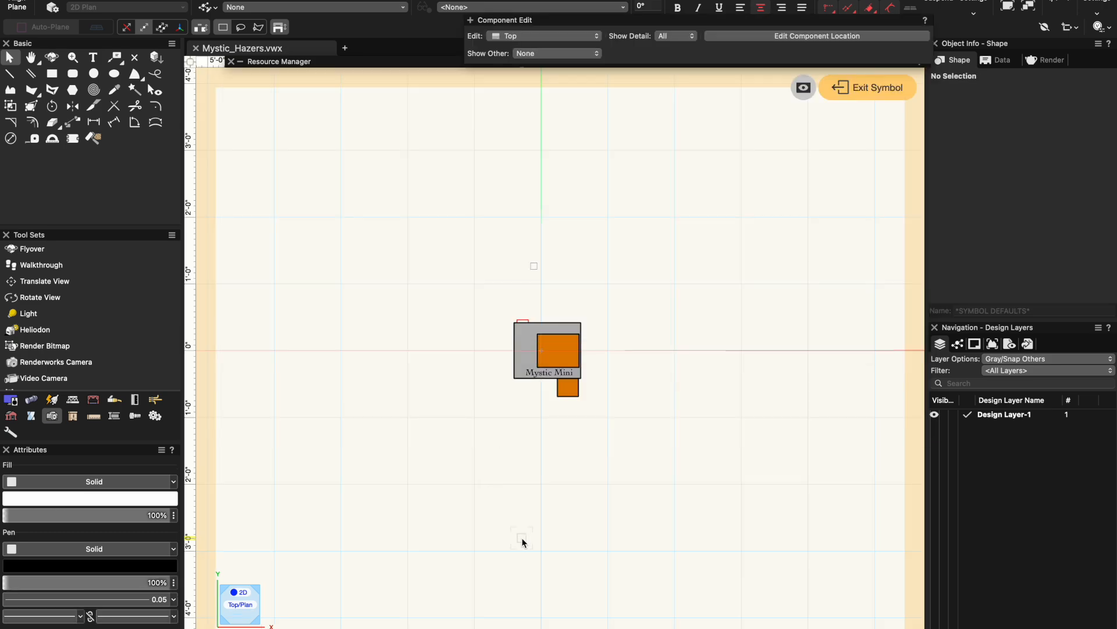
# Cut all the old 2D graphics out of the Top component and exit the symbol.
pyautogui.press('super+a')
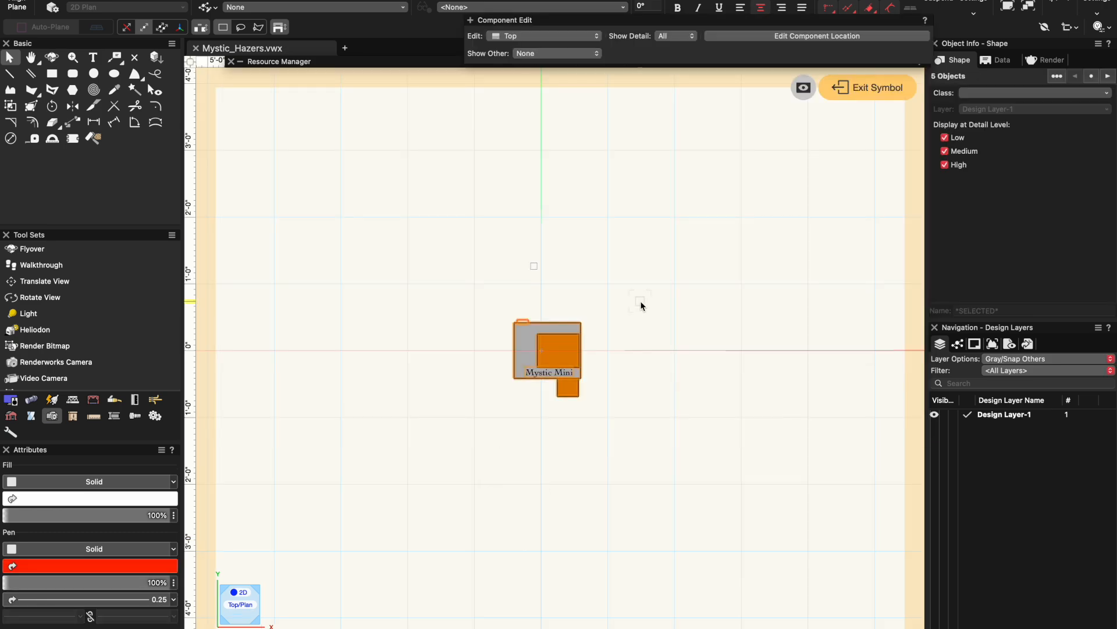
pyautogui.press('Delete')
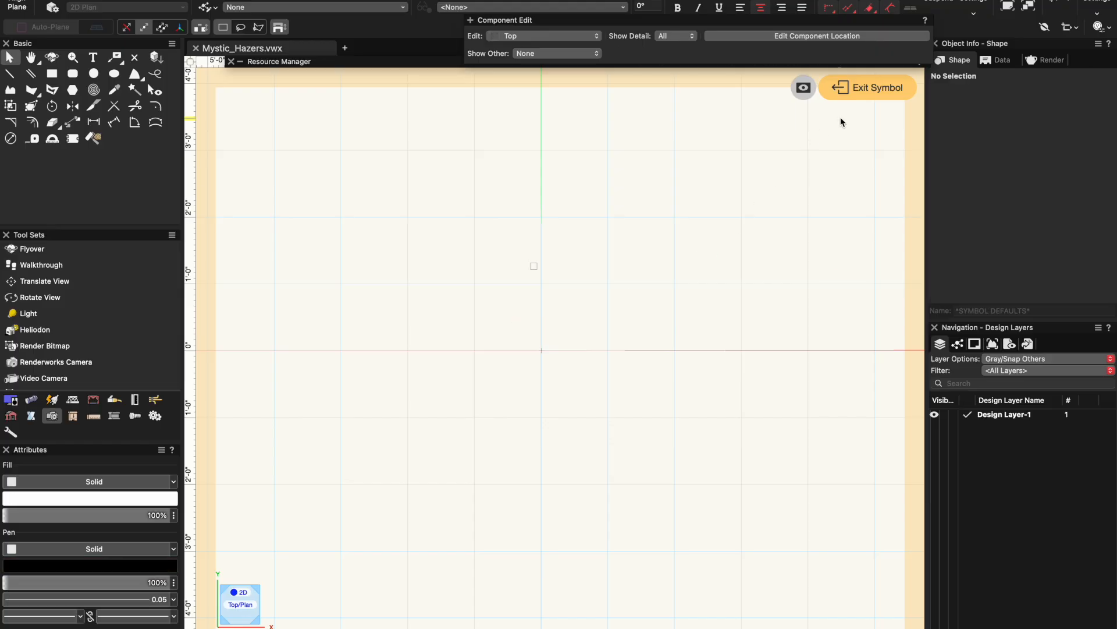
pyautogui.click(863, 86)
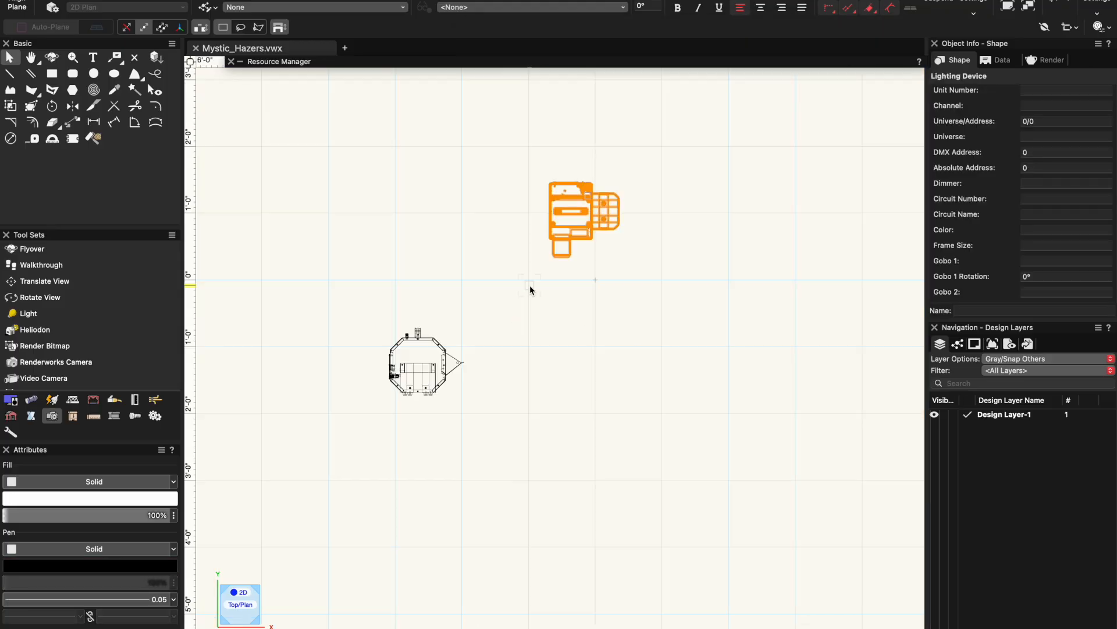
pyautogui.click(531, 260)
pyautogui.scroll(5, 592, 175)
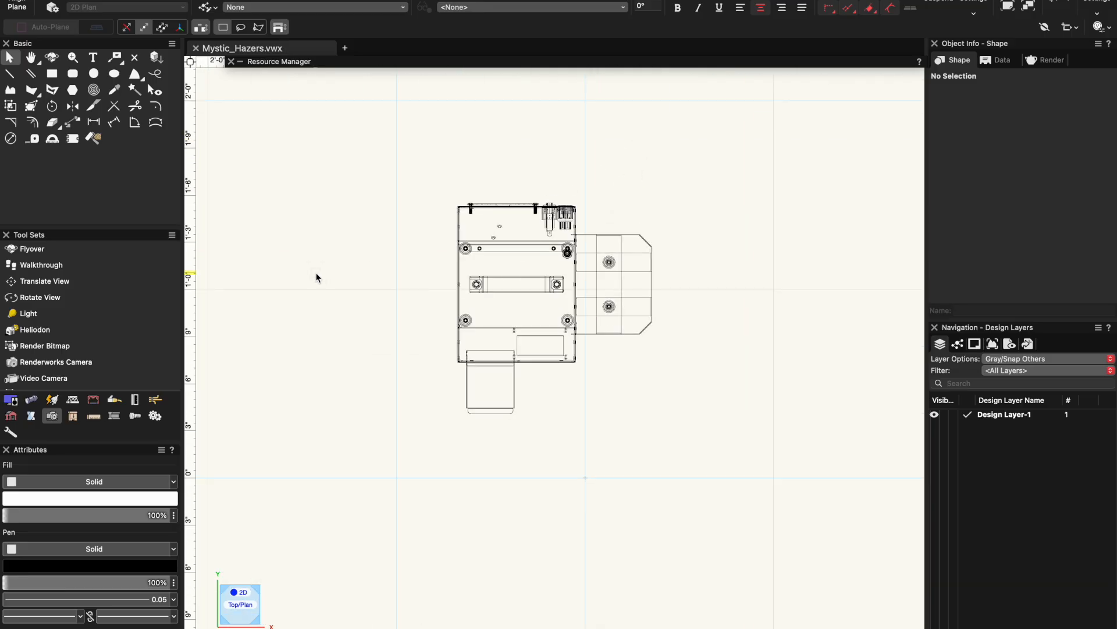
pyautogui.hscroll(3, 316, 272)
pyautogui.rightClick(693, 183)
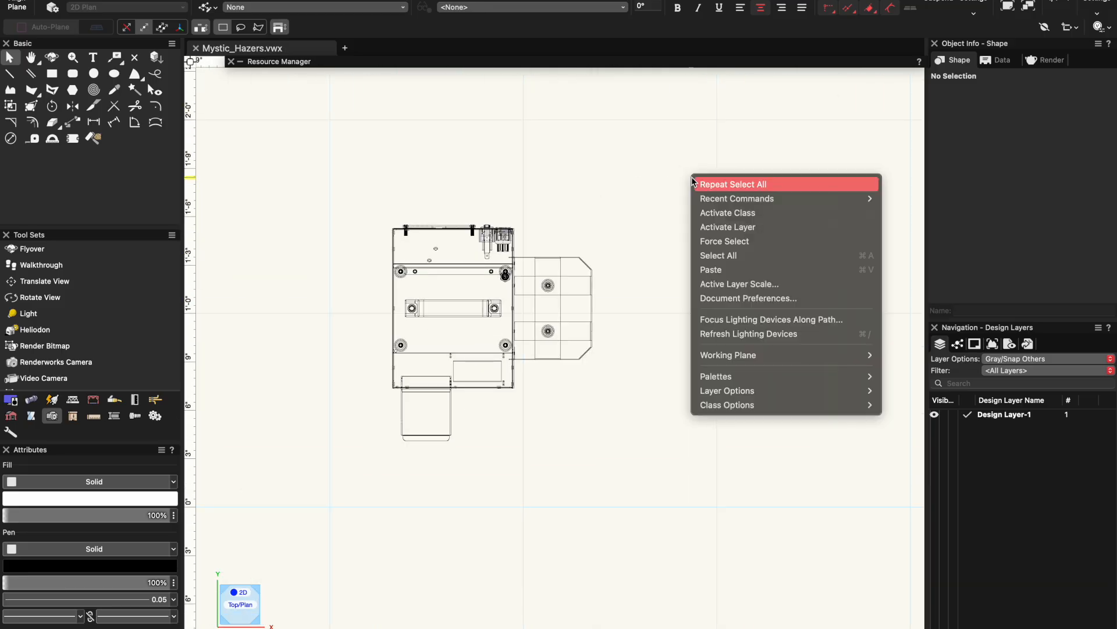
pyautogui.click(713, 272)
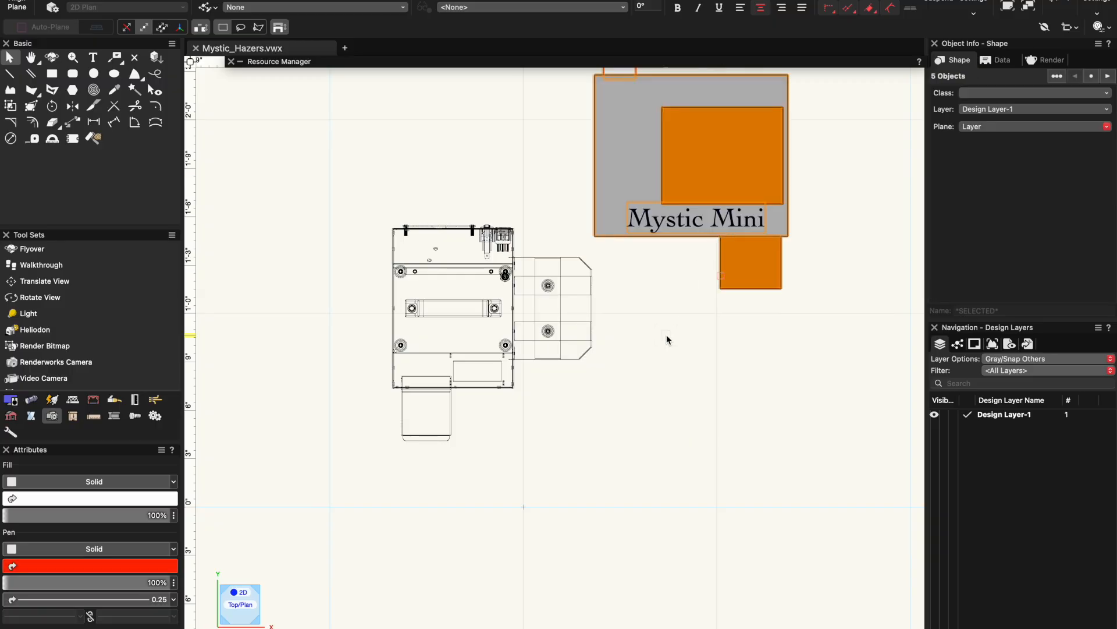
pyautogui.press('super+z')
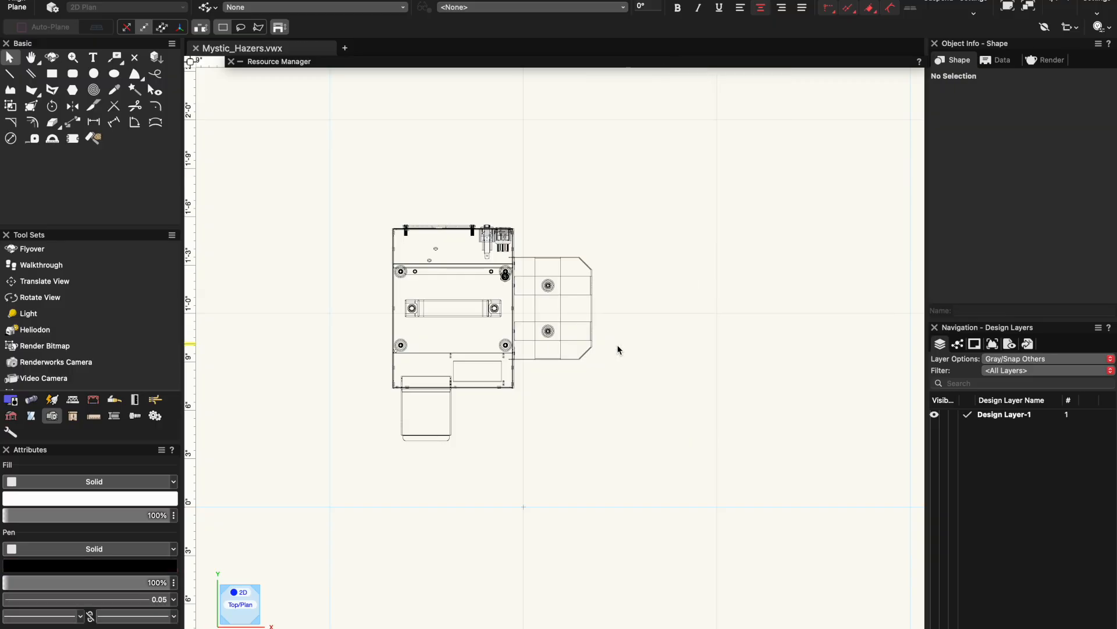
# Reopen the Mystic Mini Haze symbol's 2D components with the 3D component shown as a reference.
pyautogui.rightClick(512, 307)
pyautogui.click(585, 573)
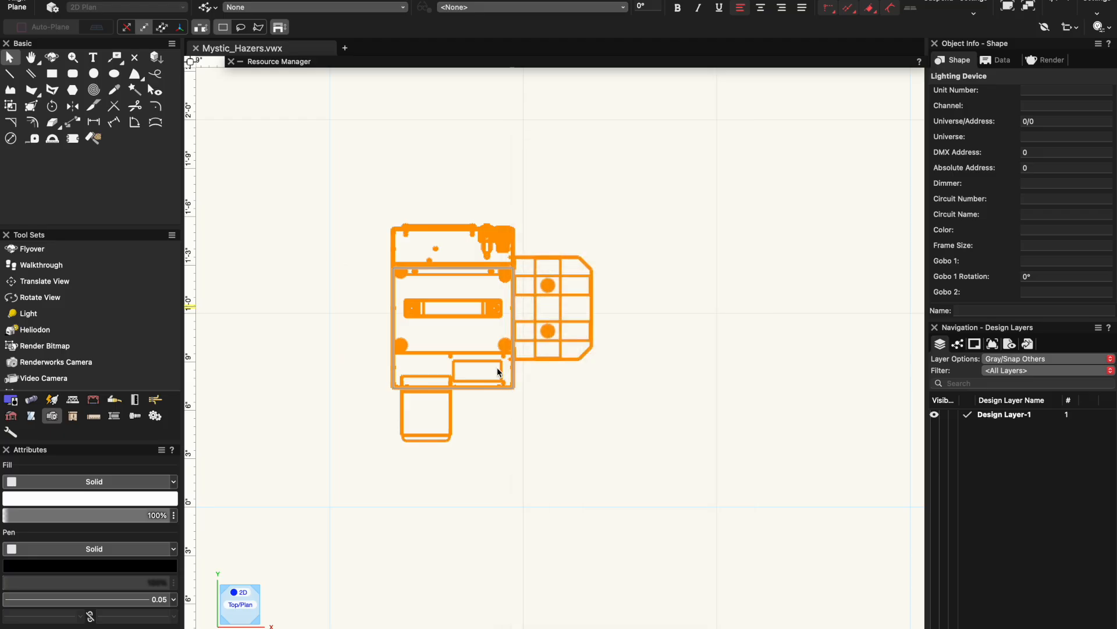
pyautogui.rightClick(482, 152)
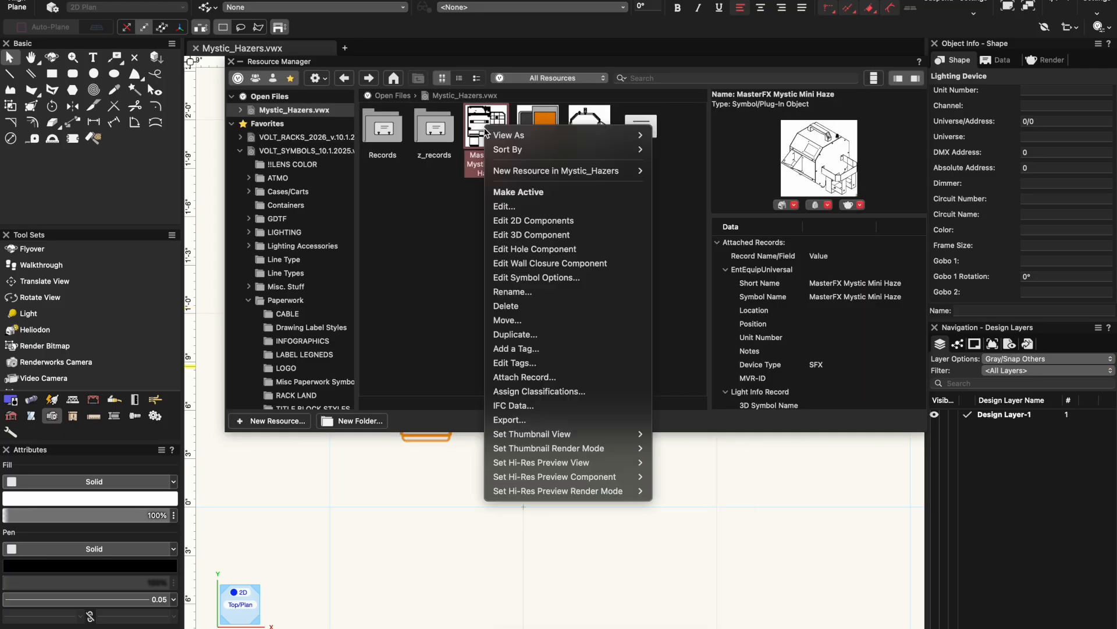
pyautogui.click(539, 223)
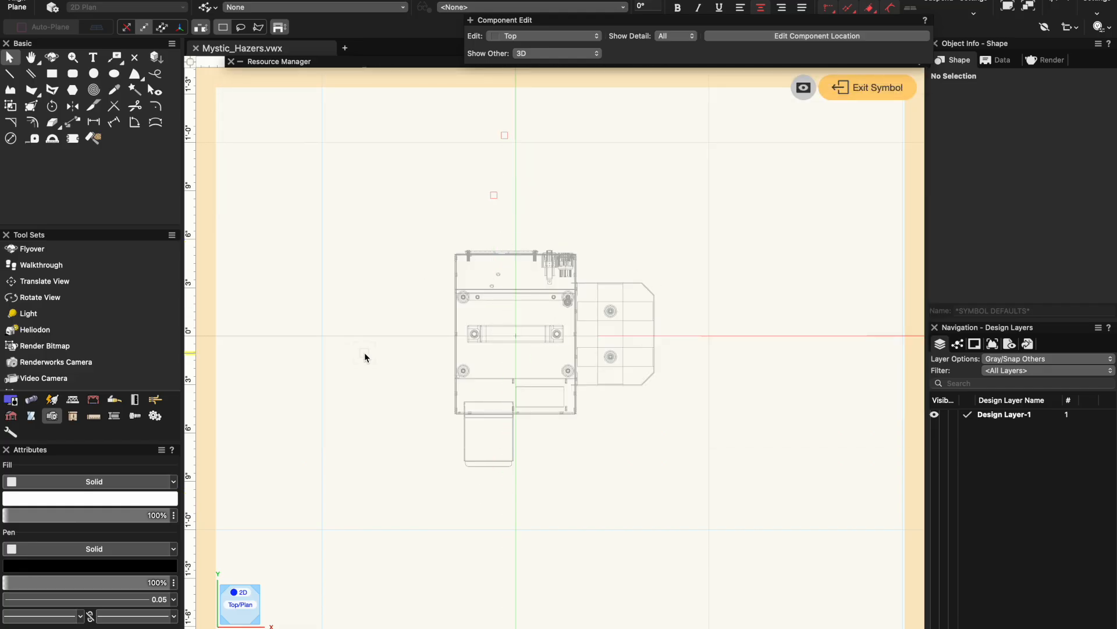
# Paste the cut Mystic Mini 2D graphics into the Top component, clear of the hazer outline.
pyautogui.scroll(-1, 365, 298)
pyautogui.rightClick(665, 170)
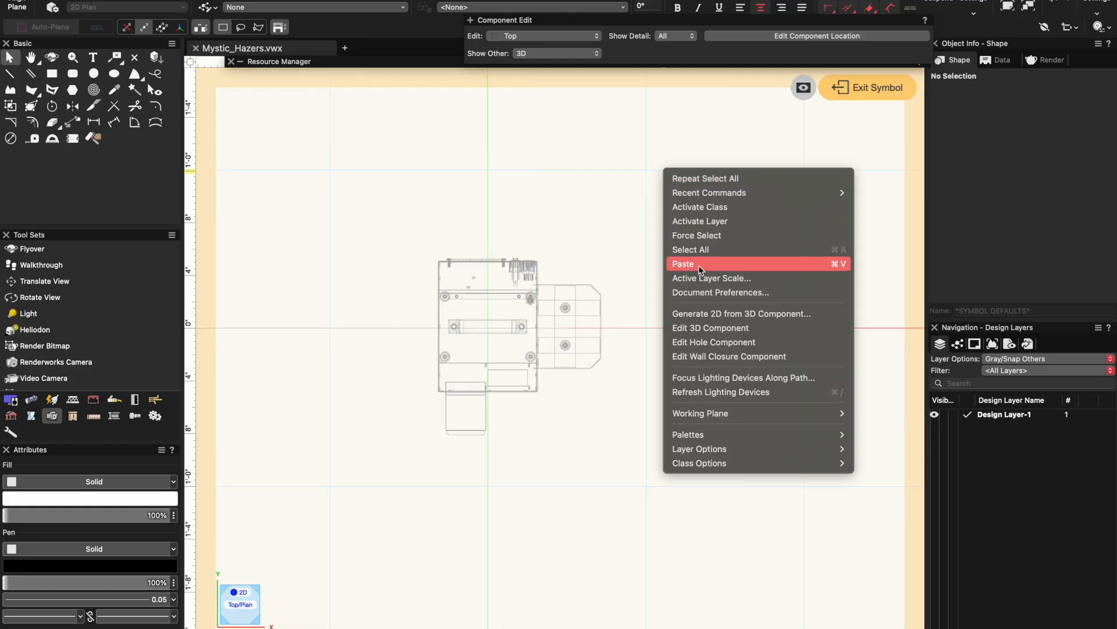
pyautogui.click(702, 265)
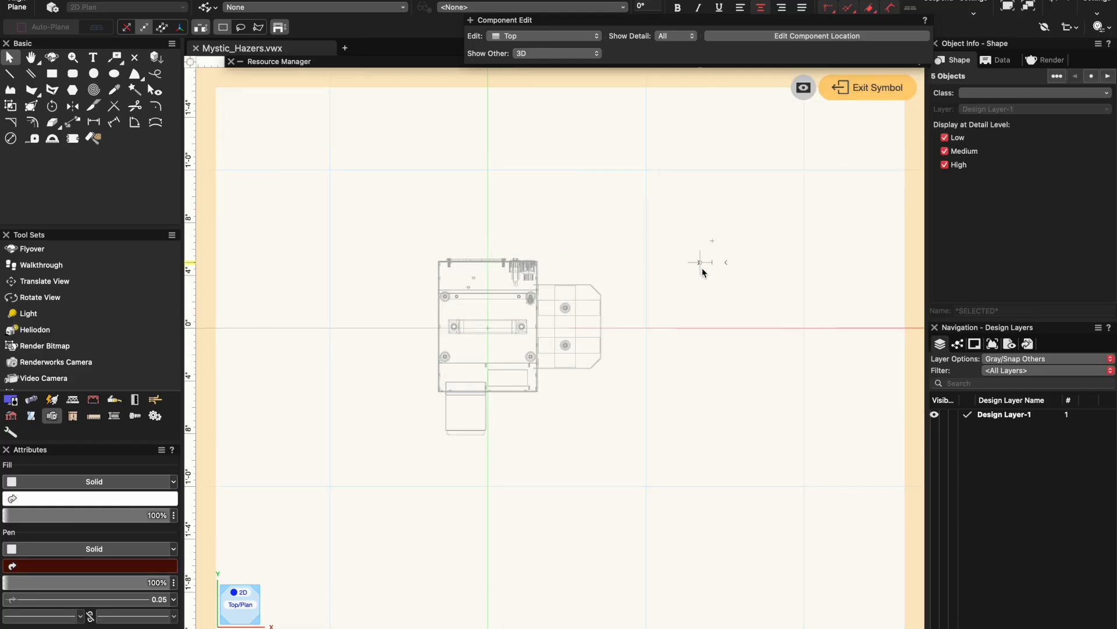
pyautogui.click(660, 296)
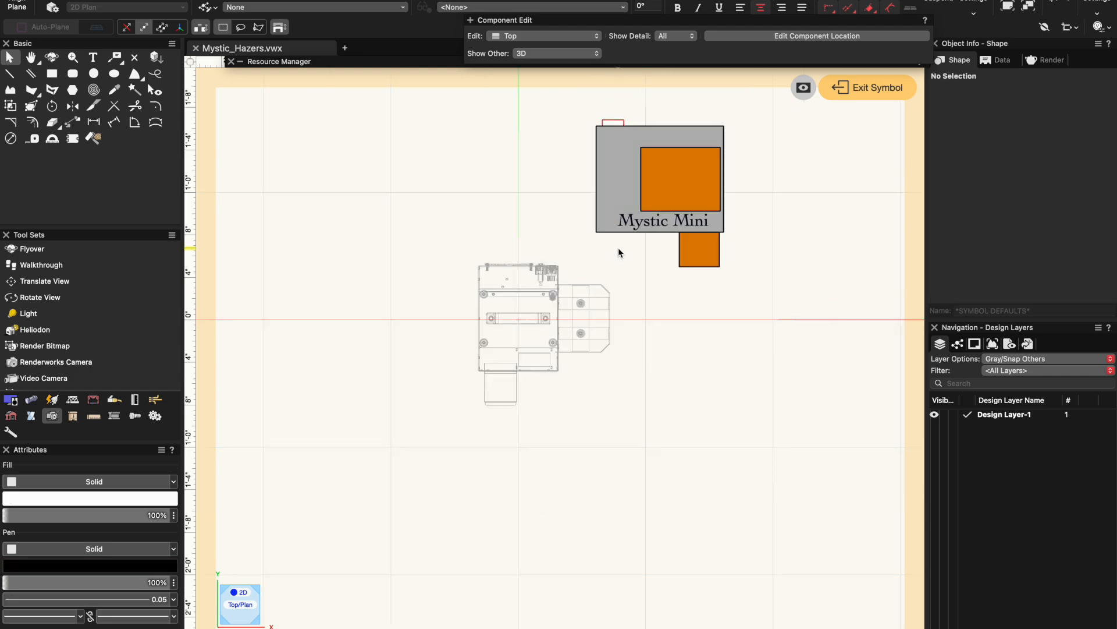
# Pull the grey base rectangle out of the pasted graphics, snap it to the hazer body's corner and resize it to about 7.56" by 9.9".
pyautogui.moveTo(611, 167); pyautogui.dragTo(298, 435)
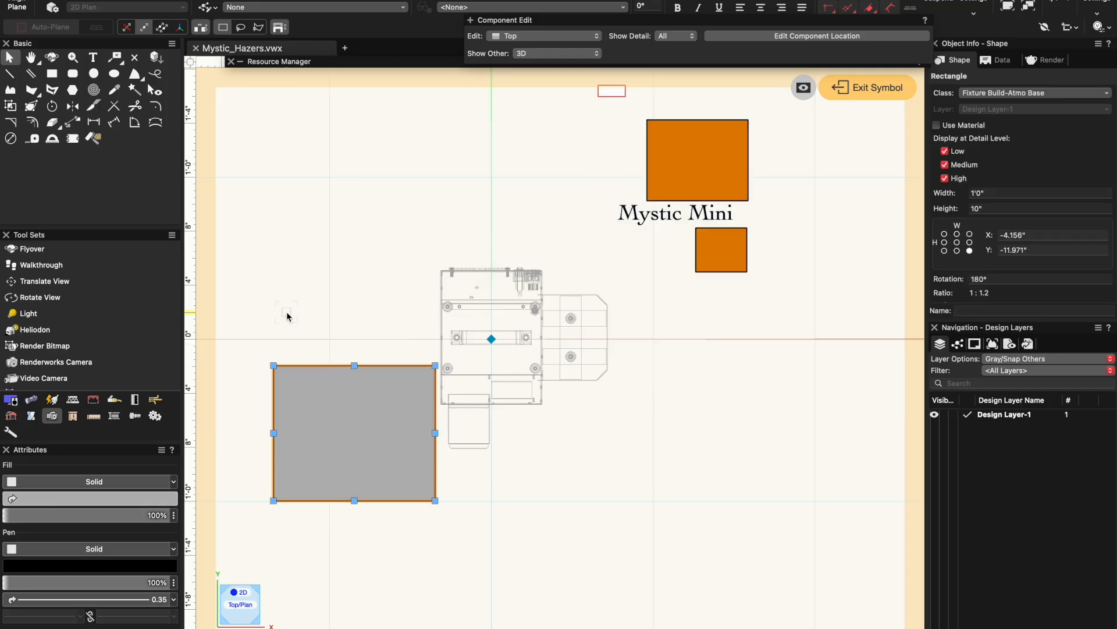
pyautogui.click(279, 349)
pyautogui.moveTo(273, 365); pyautogui.dragTo(439, 262)
pyautogui.scroll(5, 562, 381)
pyautogui.moveTo(665, 448); pyautogui.dragTo(504, 445)
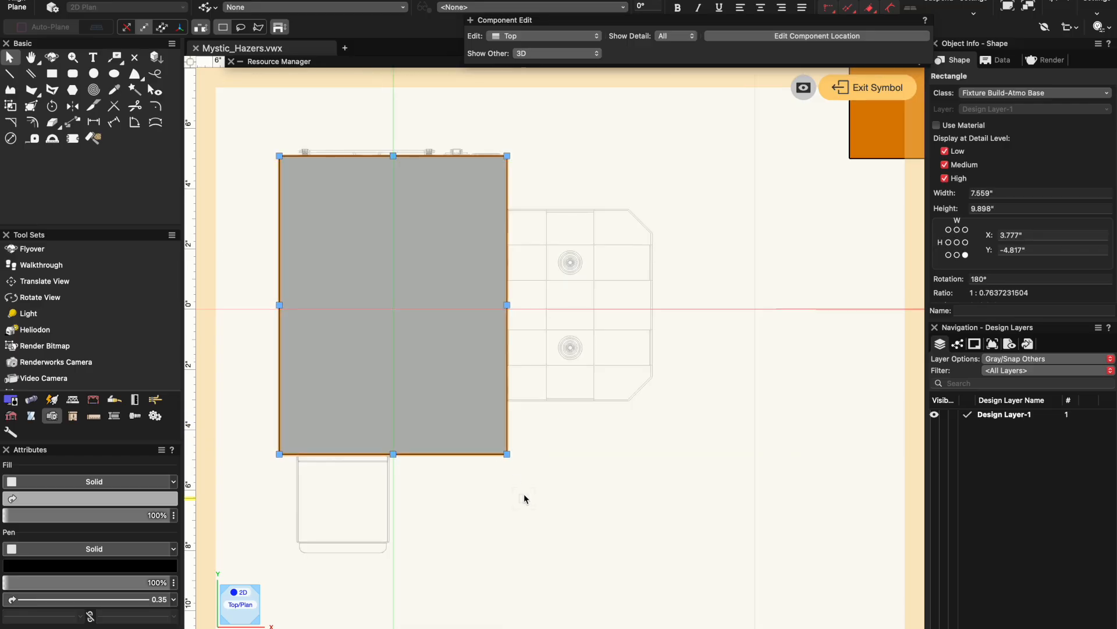
# Stretch the grey rectangle's upper edge slightly to match the back of the hazer body, and deselect it.
pyautogui.scroll(3, 380, 124)
pyautogui.moveTo(411, 192); pyautogui.dragTo(411, 181)
pyautogui.click(440, 132)
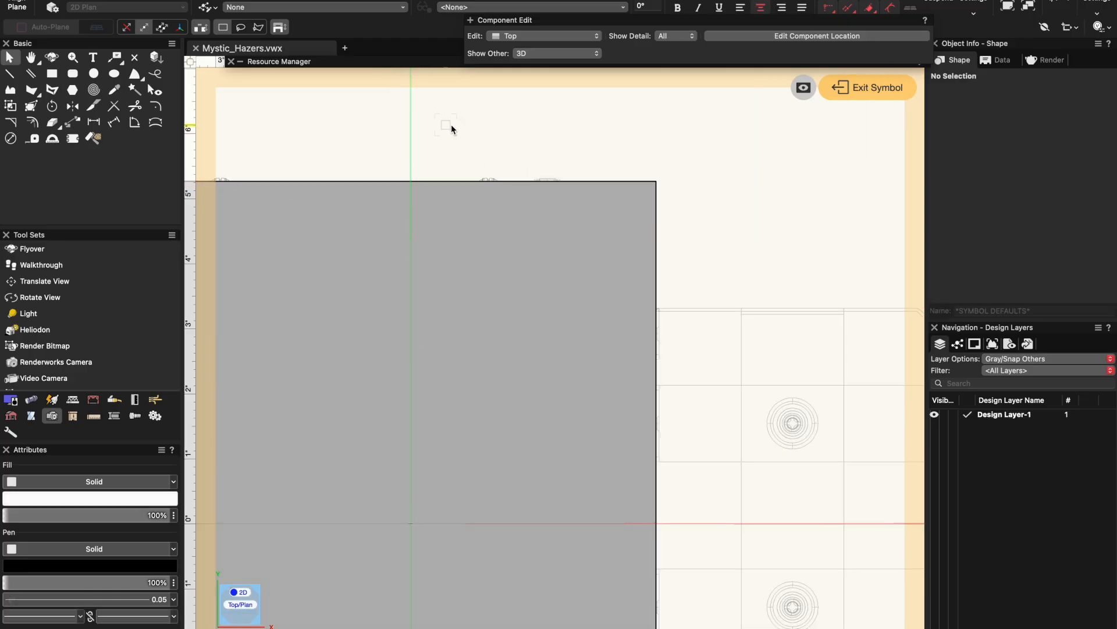
pyautogui.scroll(-3, 499, 132)
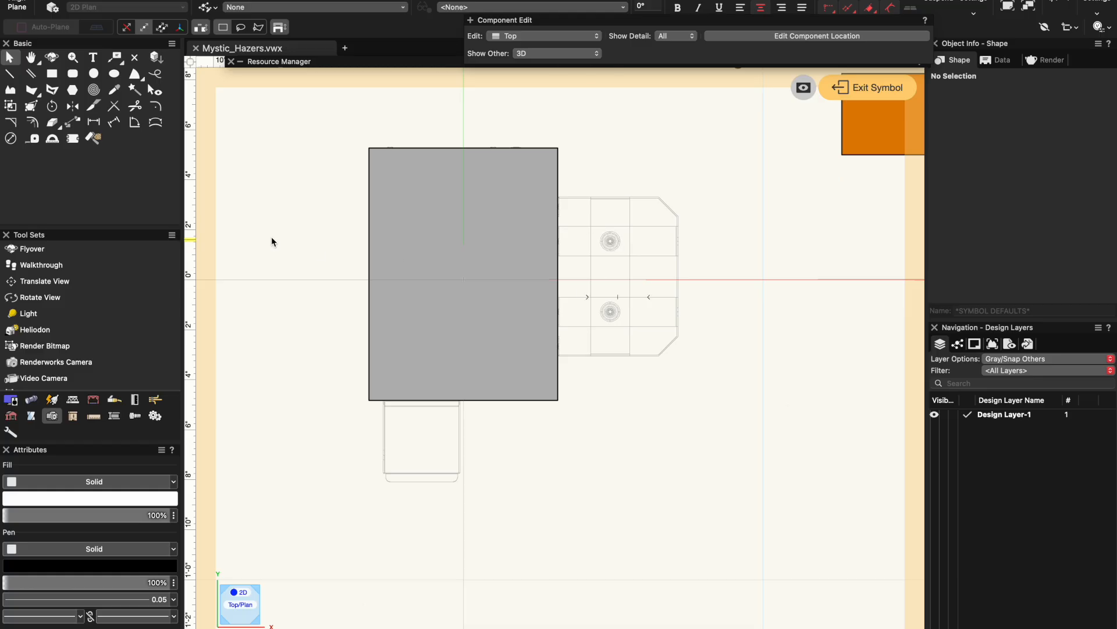
# Move the smaller orange rectangle over the hazer's output chute below the grey base and narrow it to about 3.03" wide.
pyautogui.scroll(-3, 275, 206)
pyautogui.moveTo(609, 150); pyautogui.dragTo(360, 395)
pyautogui.scroll(5, 312, 349)
pyautogui.click(312, 354)
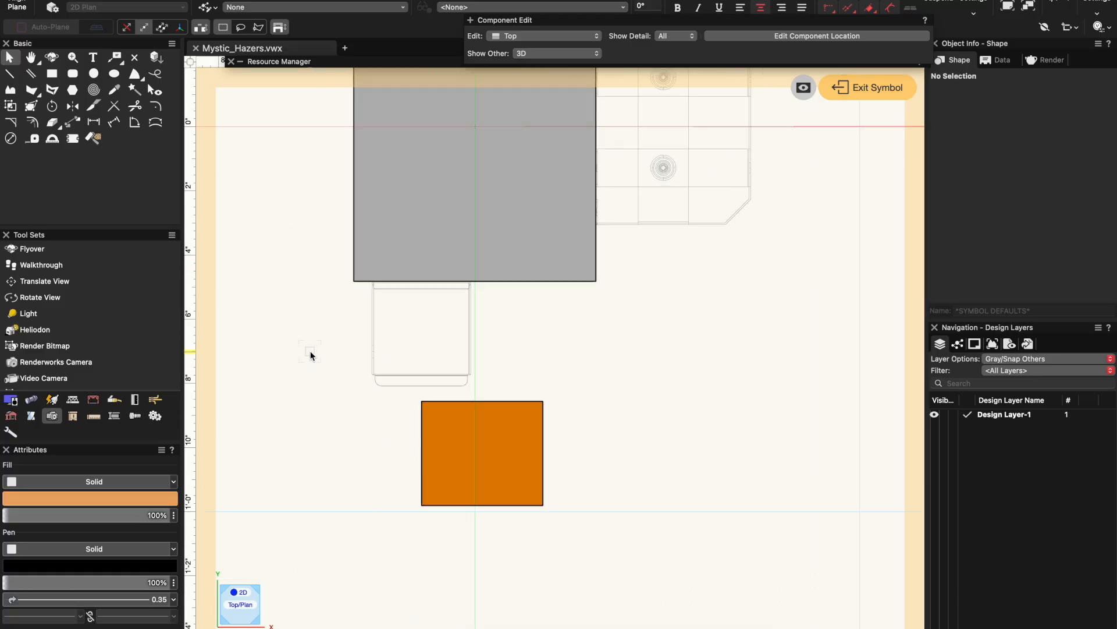
pyautogui.moveTo(489, 406); pyautogui.dragTo(429, 288)
pyautogui.moveTo(361, 335); pyautogui.dragTo(387, 334)
pyautogui.scroll(3, 362, 334)
pyautogui.moveTo(640, 334); pyautogui.dragTo(611, 333)
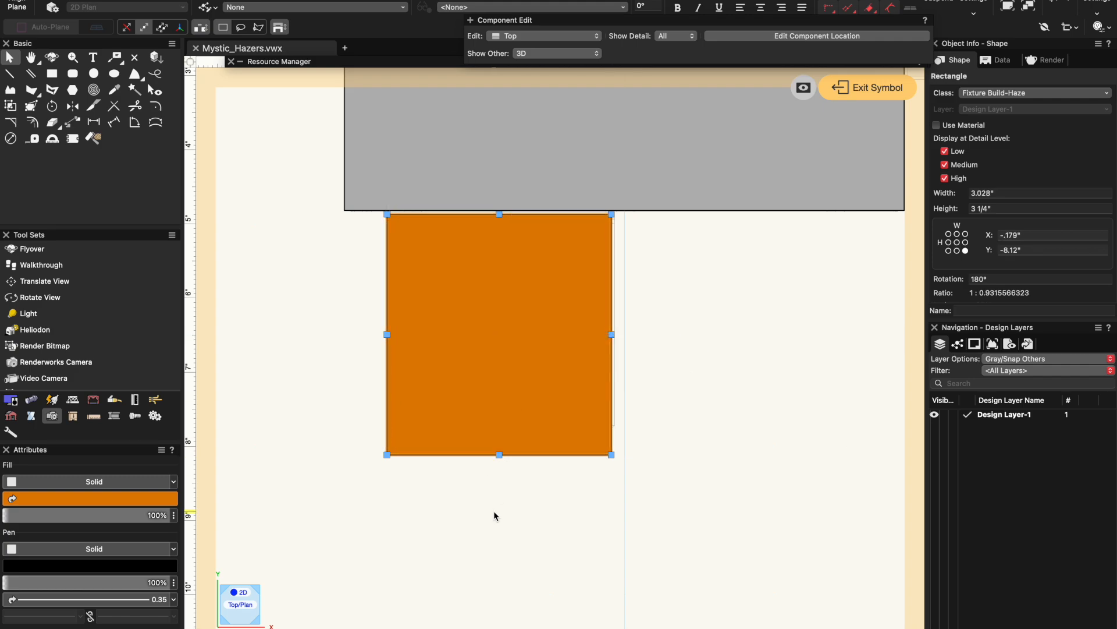
pyautogui.click(386, 479)
# Snap the smaller orange rectangle's upper edge flush against the front edge of the grey base.
pyautogui.scroll(3, 469, 234)
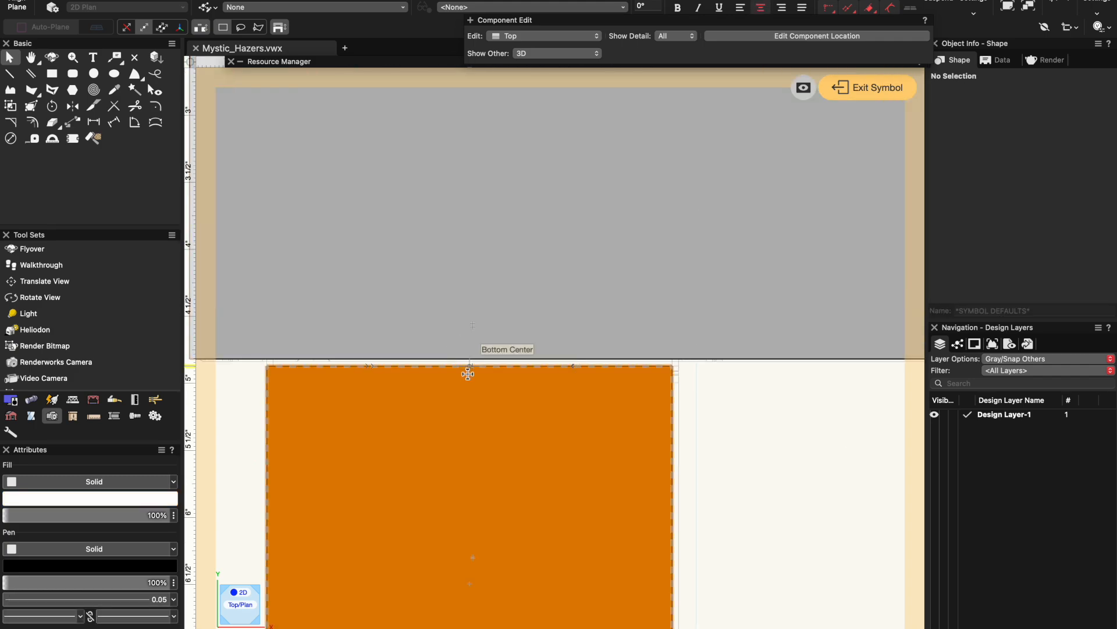
pyautogui.scroll(2, 466, 369)
pyautogui.moveTo(479, 354); pyautogui.dragTo(479, 333)
pyautogui.scroll(-4, 435, 333)
pyautogui.click(651, 399)
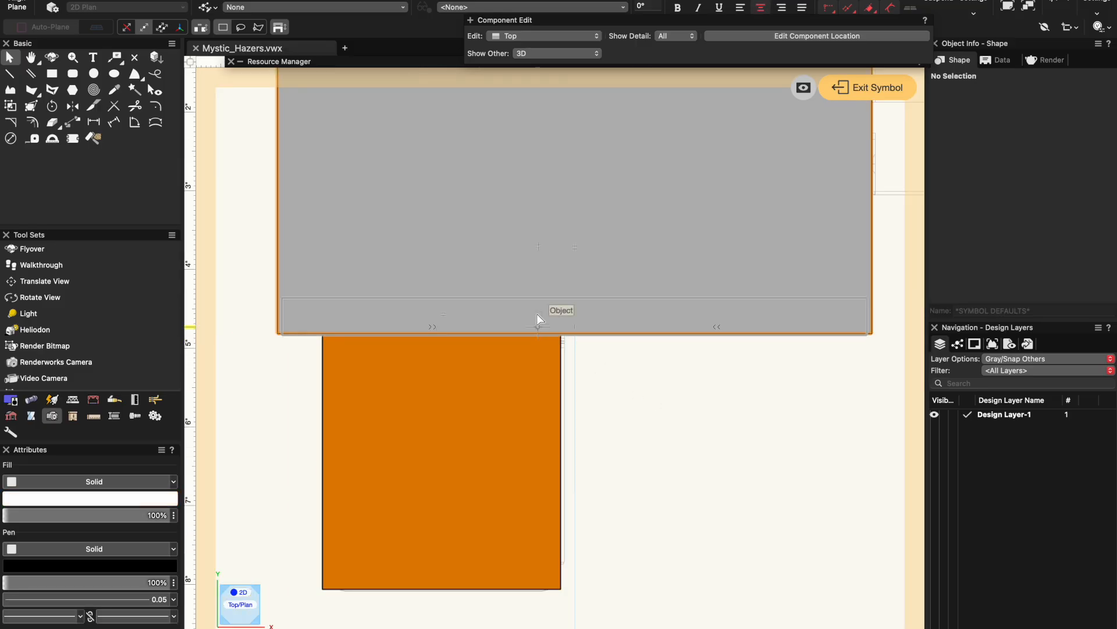
pyautogui.scroll(3, 537, 313)
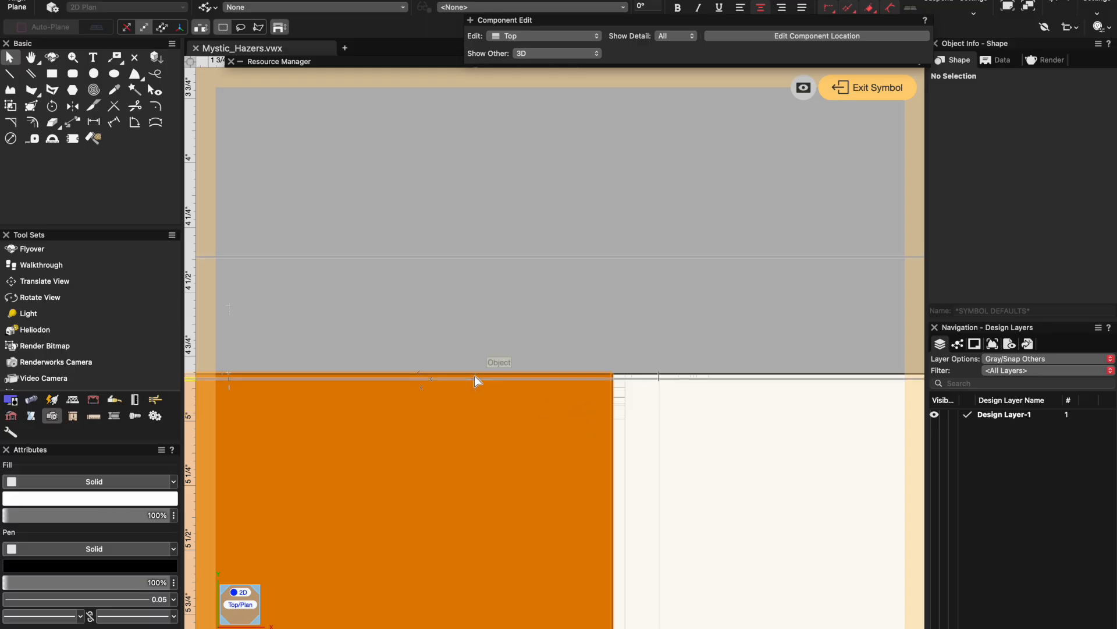
# Move the larger orange rectangle onto the grey base and resize it to about 5.6" by 7.34".
pyautogui.scroll(-4, 473, 375)
pyautogui.scroll(-2, 539, 421)
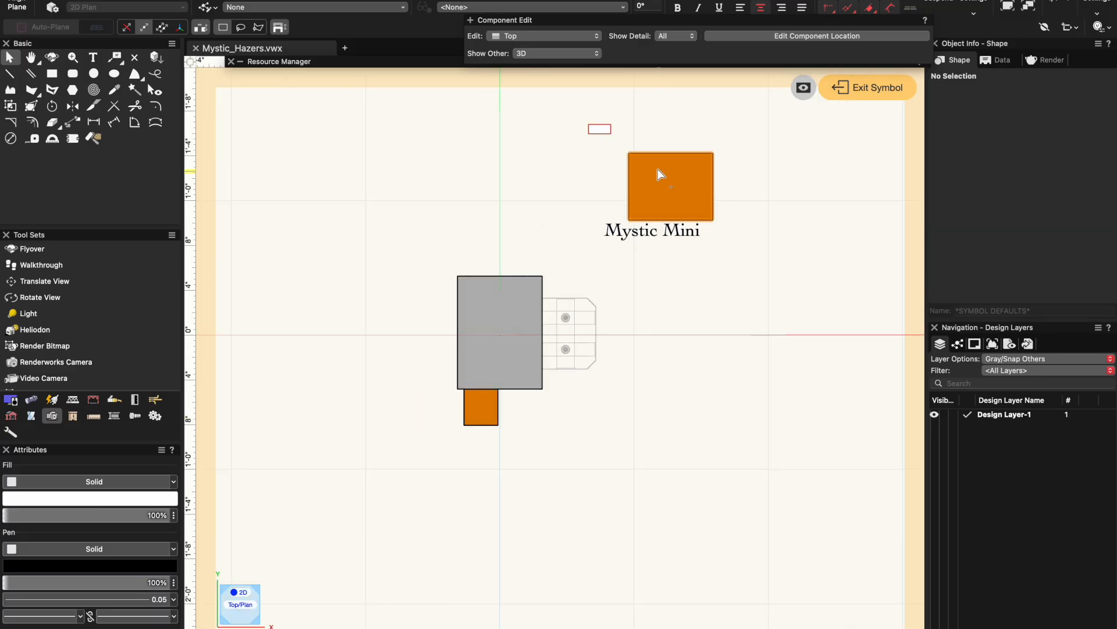
pyautogui.moveTo(672, 193); pyautogui.dragTo(498, 335)
pyautogui.scroll(5, 499, 335)
pyautogui.moveTo(667, 335); pyautogui.dragTo(608, 336)
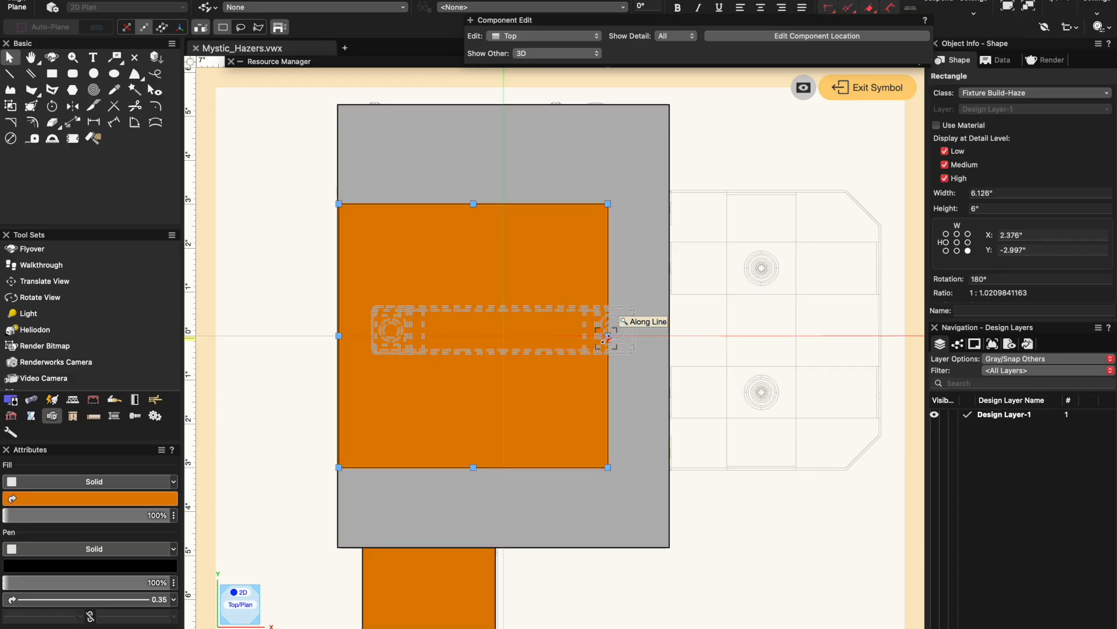
pyautogui.moveTo(339, 336); pyautogui.dragTo(372, 335)
pyautogui.moveTo(466, 290); pyautogui.dragTo(477, 236)
pyautogui.moveTo(501, 414); pyautogui.dragTo(500, 473)
pyautogui.moveTo(382, 312); pyautogui.dragTo(372, 312)
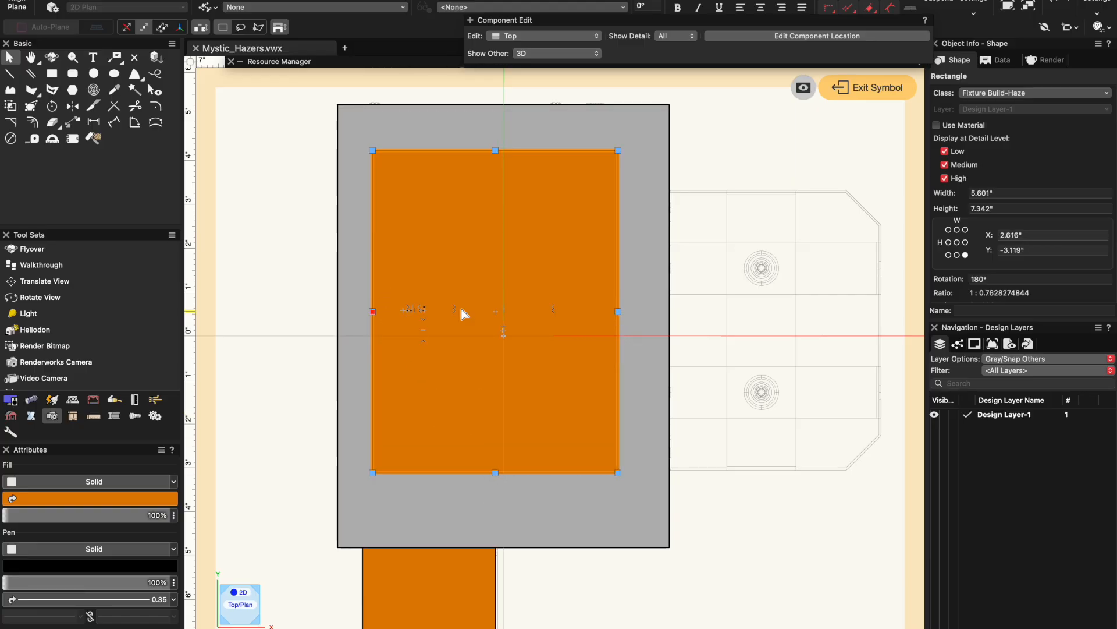
# Centre the large orange rectangle across the grey base by its rear-edge midpoint, and shift it about 1.8" toward the front.
pyautogui.moveTo(495, 311); pyautogui.dragTo(275, 251)
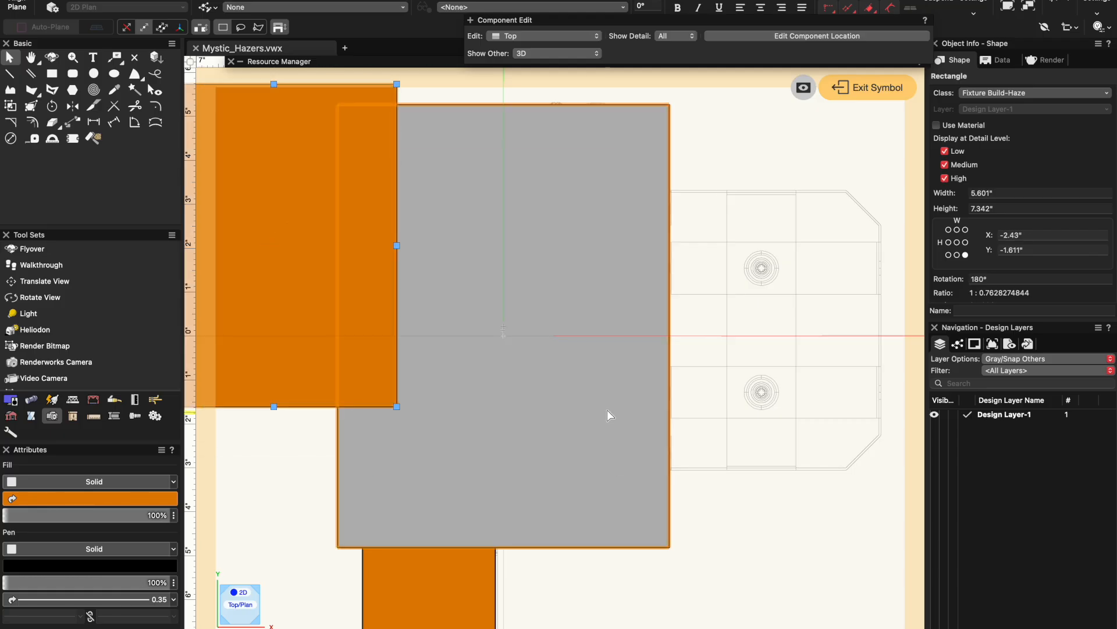
pyautogui.scroll(-3, 609, 412)
pyautogui.click(815, 194)
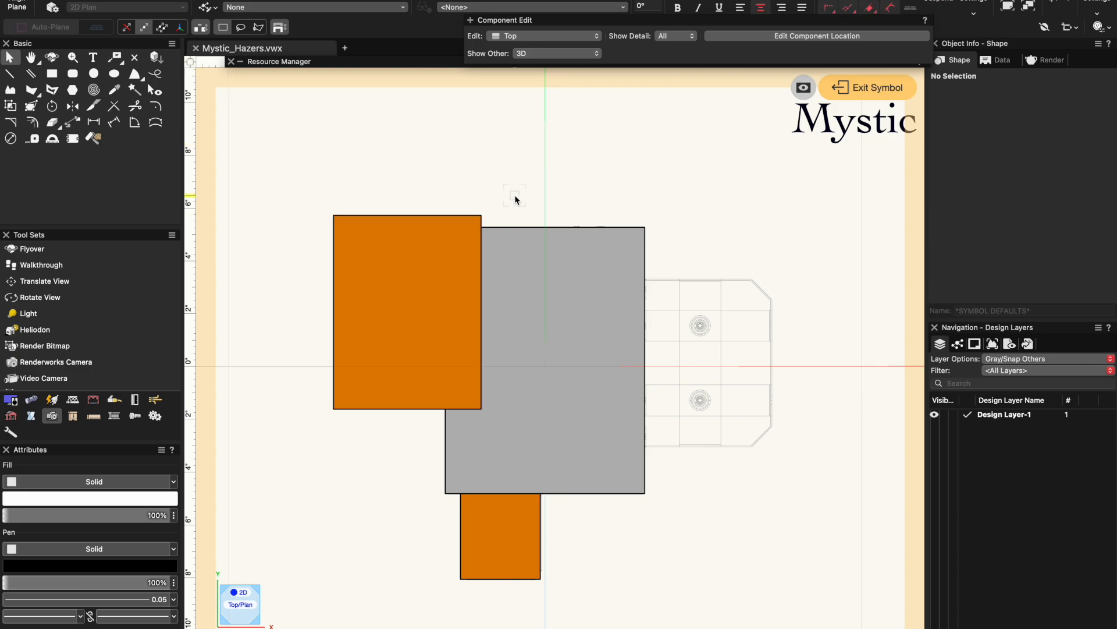
pyautogui.moveTo(418, 216); pyautogui.dragTo(545, 227)
pyautogui.click(382, 267)
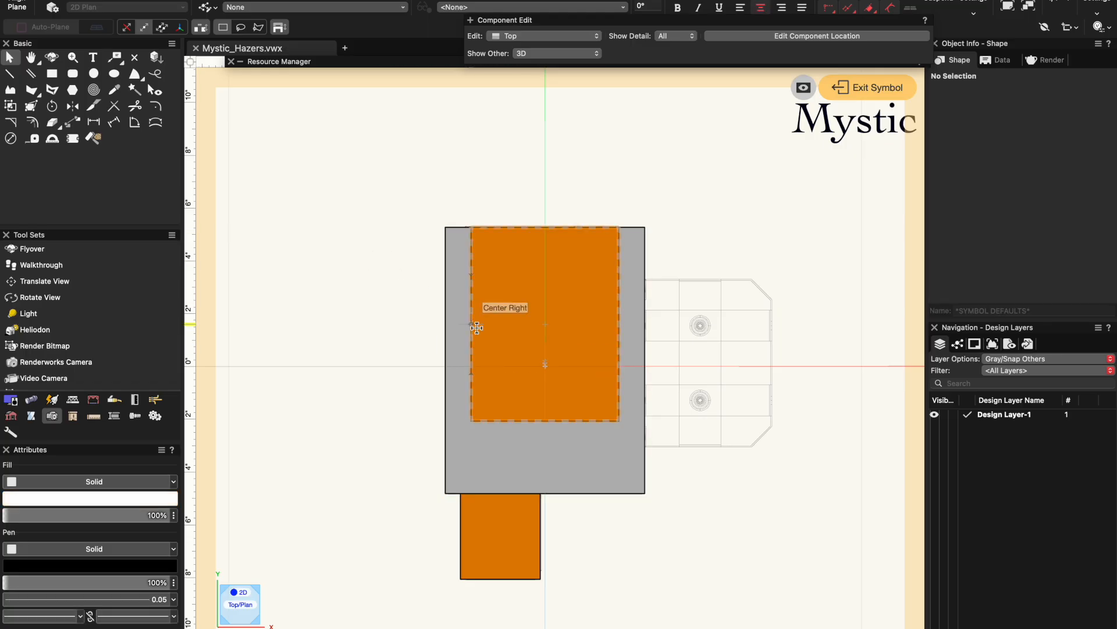
pyautogui.moveTo(473, 327); pyautogui.dragTo(470, 371)
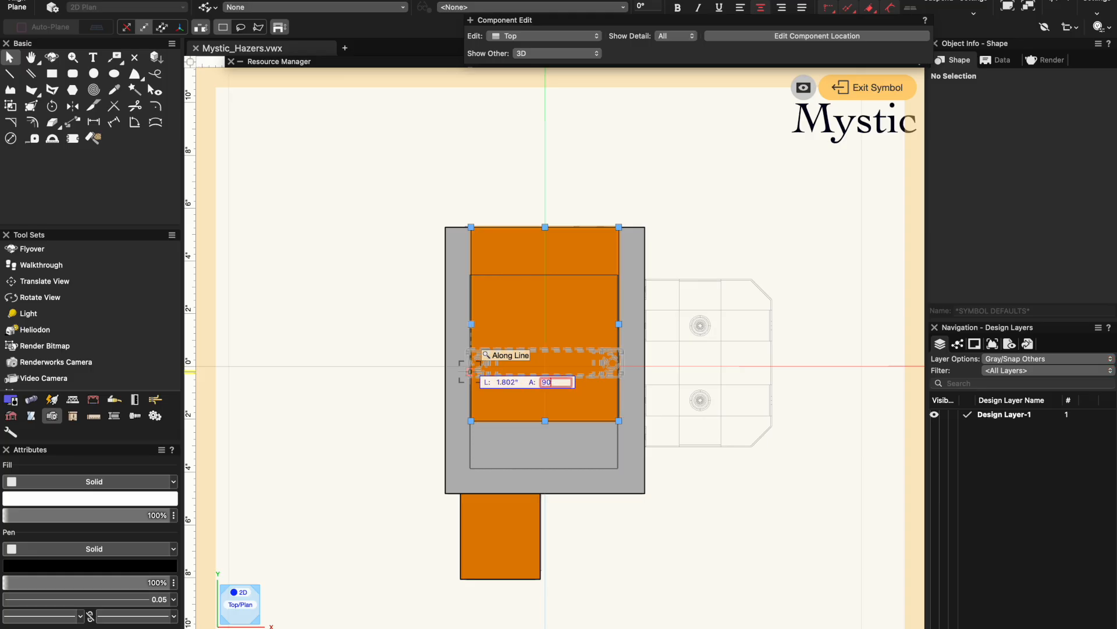
pyautogui.moveTo(470, 372); pyautogui.dragTo(470, 374)
pyautogui.click(401, 309)
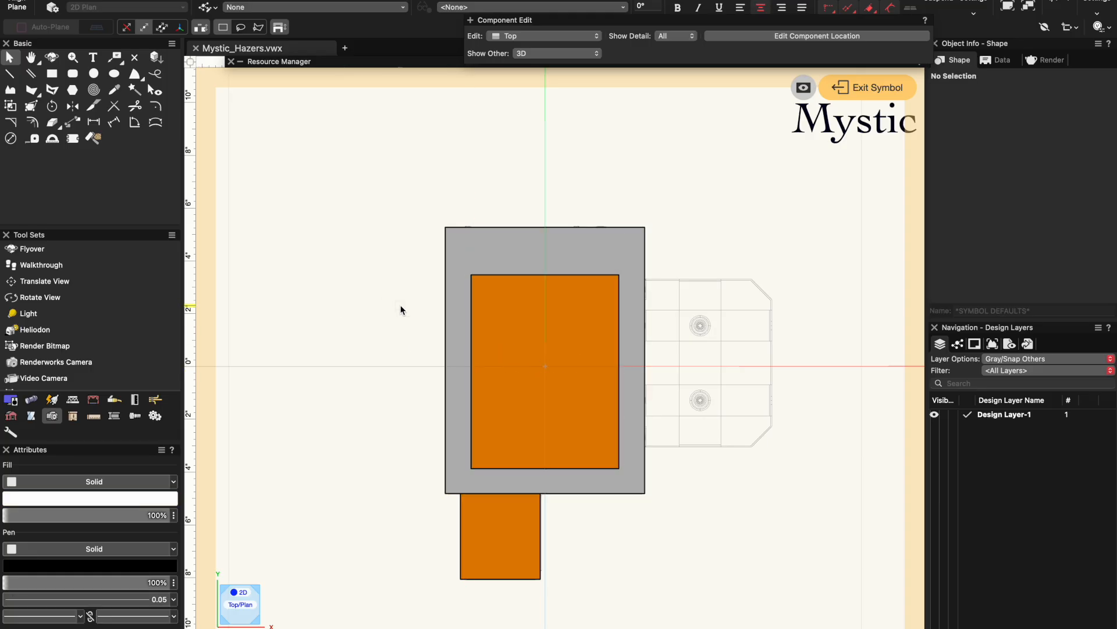
# Move the Mystic Mini text onto the front edge of the grey base and deselect it.
pyautogui.scroll(-3, 388, 342)
pyautogui.moveTo(688, 208); pyautogui.dragTo(479, 421)
pyautogui.click(627, 157)
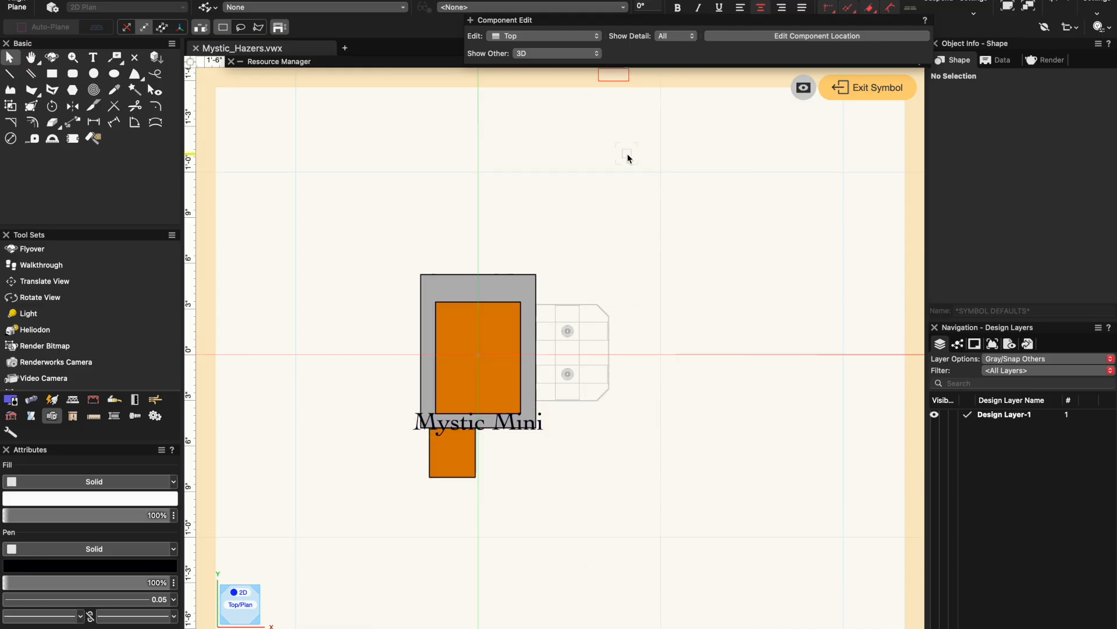
# Move the red-outlined input rectangle to the base's back edge, over the rear connector of the hazer, and exit the symbol.
pyautogui.scroll(-3, 628, 157)
pyautogui.moveTo(629, 106); pyautogui.dragTo(554, 207)
pyautogui.scroll(5, 554, 206)
pyautogui.scroll(2, 554, 207)
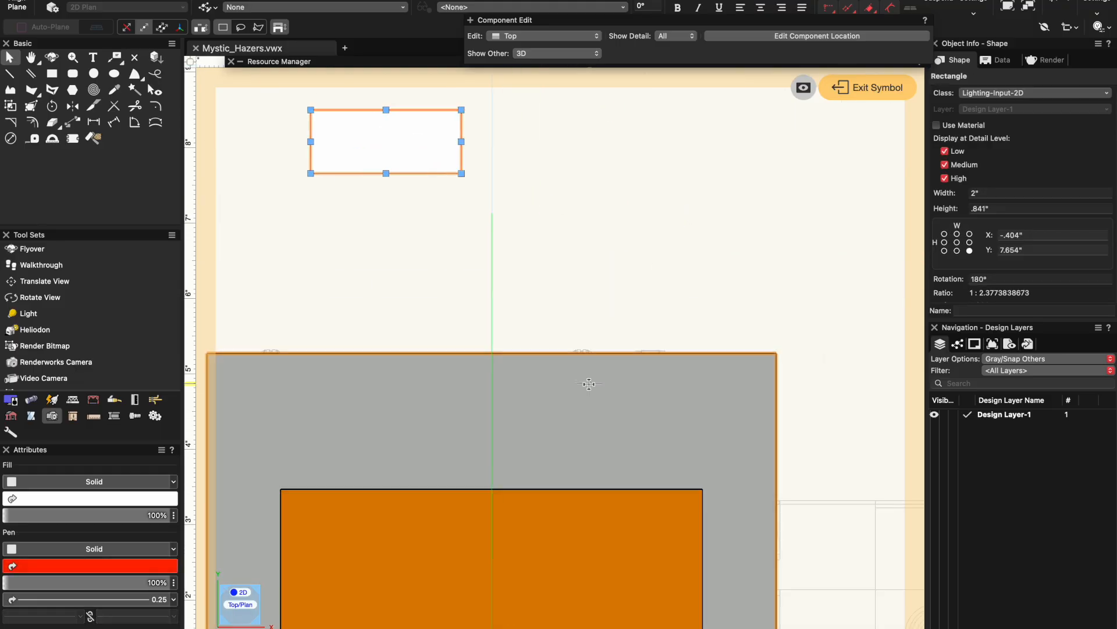
pyautogui.click(574, 256)
pyautogui.click(492, 353)
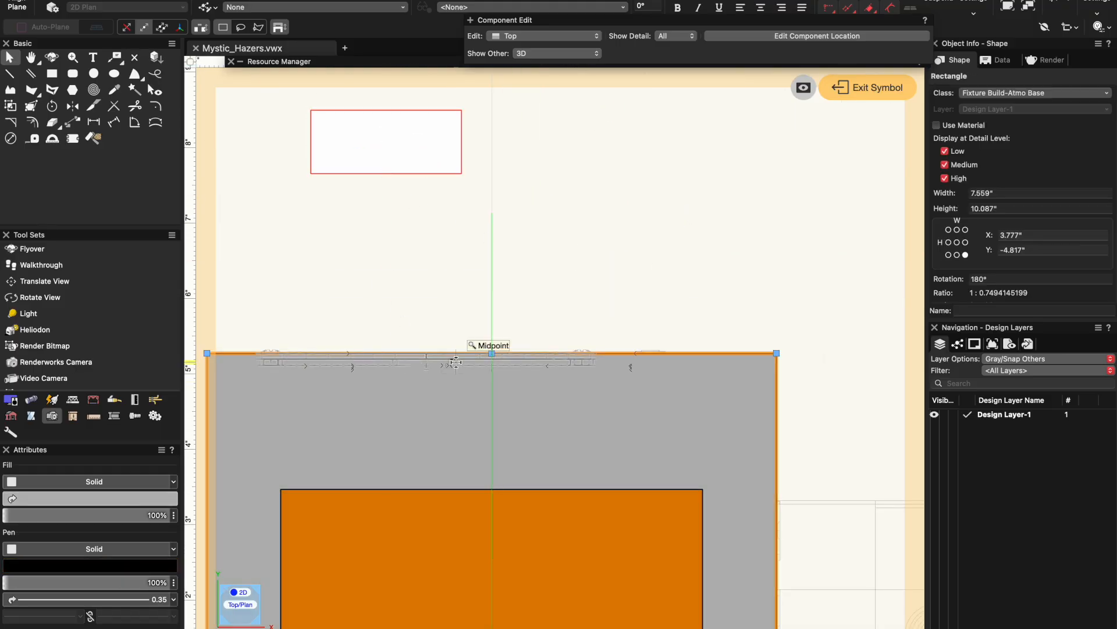
pyautogui.moveTo(491, 354)
pyautogui.mouseDown()
pyautogui.moveTo(492, 373)
pyautogui.moveTo(492, 354)
pyautogui.mouseUp()
pyautogui.click(429, 294)
pyautogui.moveTo(386, 173); pyautogui.dragTo(636, 351)
pyautogui.click(661, 277)
pyautogui.click(851, 89)
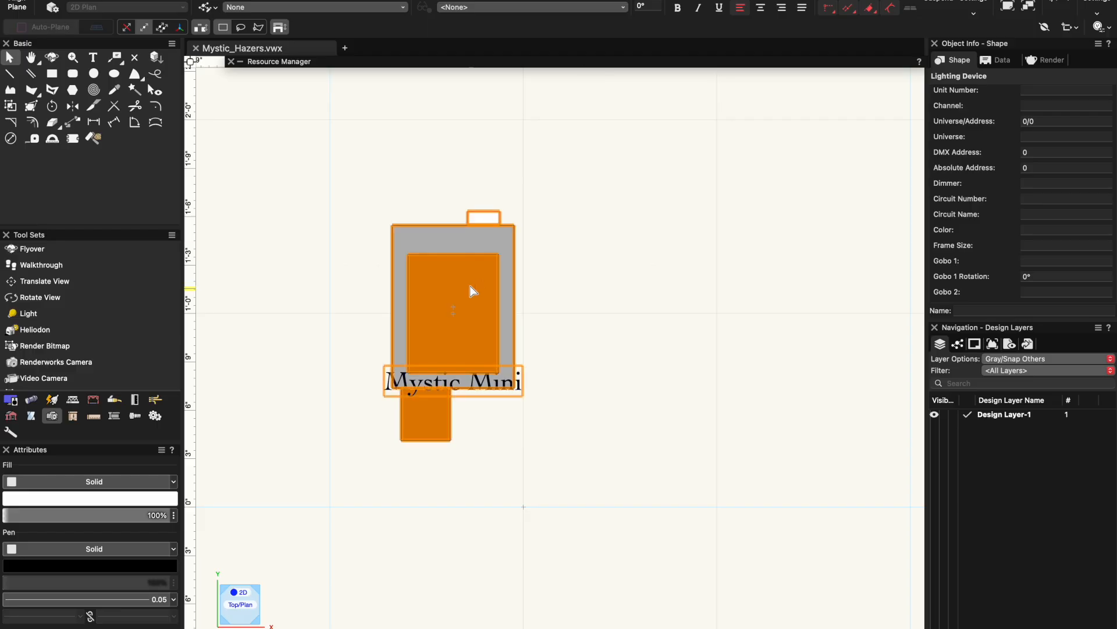
# Locate the placed hazer's symbol among the file's resources and reopen its 2D components.
pyautogui.rightClick(470, 285)
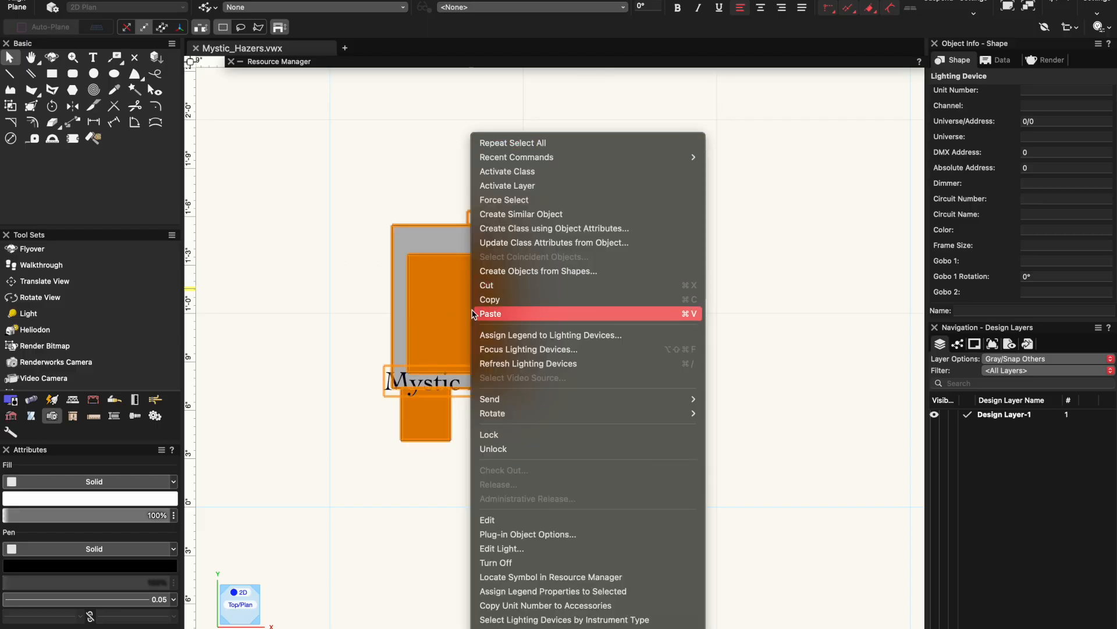
pyautogui.click(537, 578)
pyautogui.rightClick(484, 124)
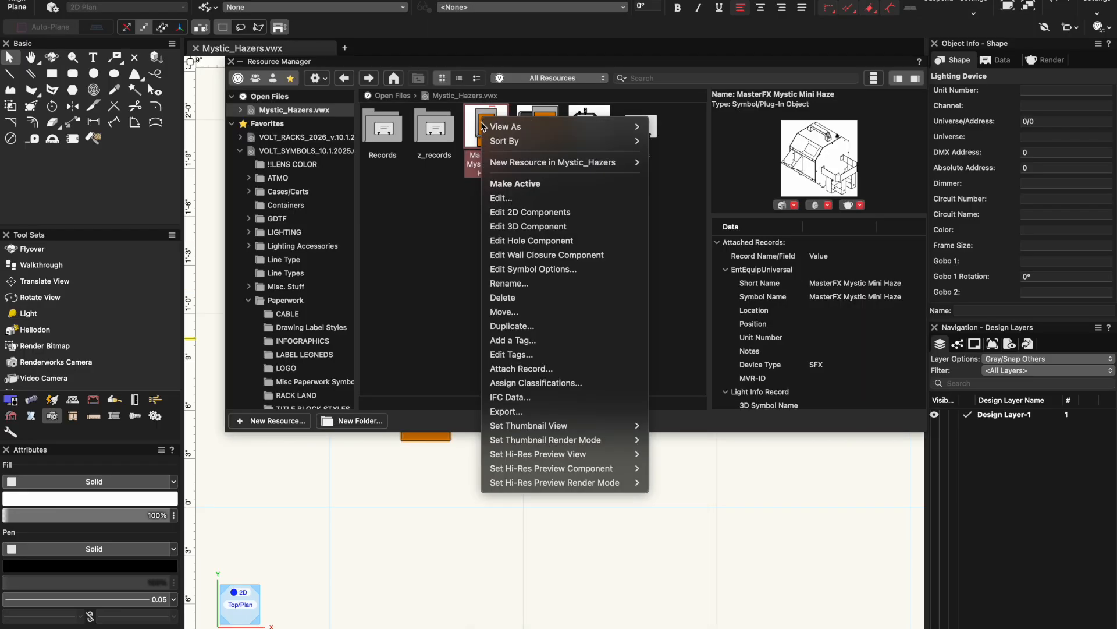
pyautogui.click(512, 214)
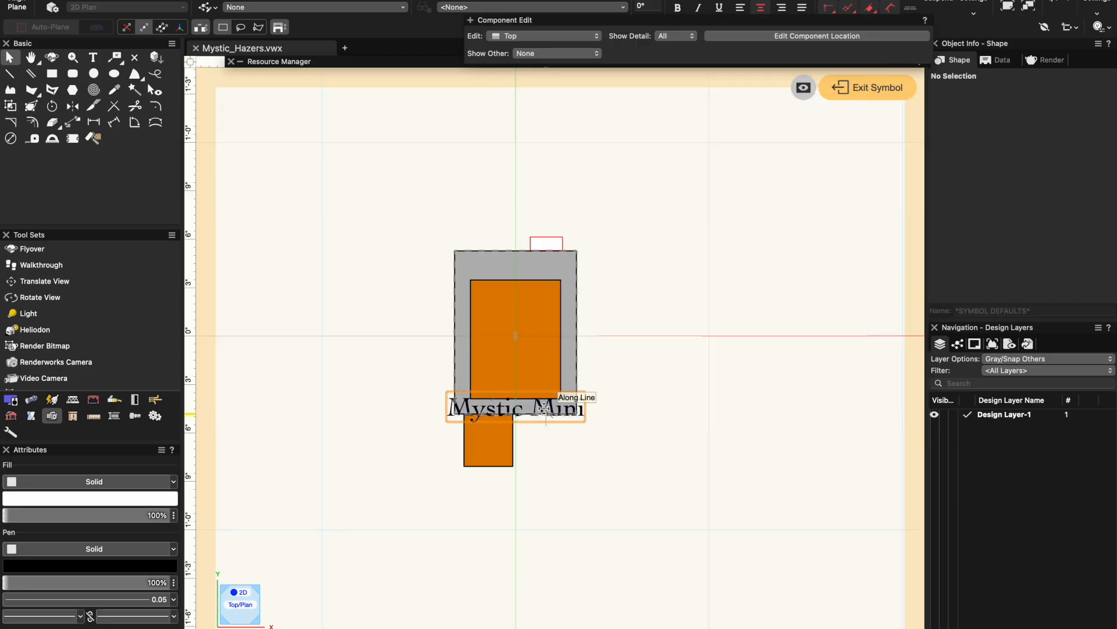
# Snap the red-outlined input rectangle's lower edge flush onto the back edge of the grey base.
pyautogui.scroll(5, 538, 229)
pyautogui.scroll(4, 596, 333)
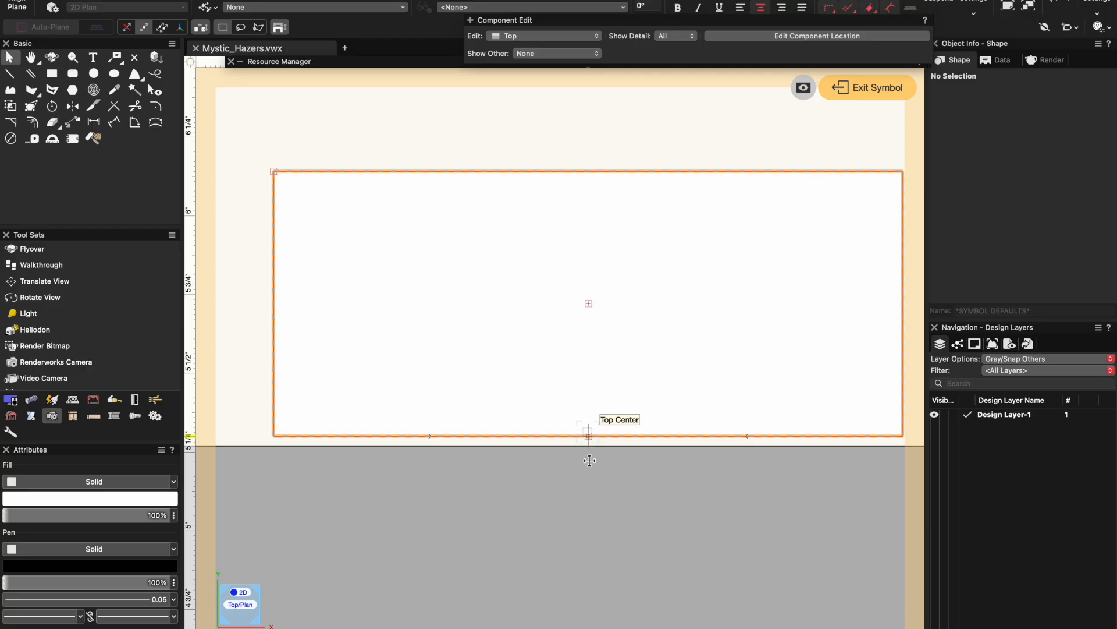
pyautogui.moveTo(591, 371); pyautogui.dragTo(590, 305)
pyautogui.click(592, 389)
pyautogui.moveTo(591, 369); pyautogui.dragTo(591, 445)
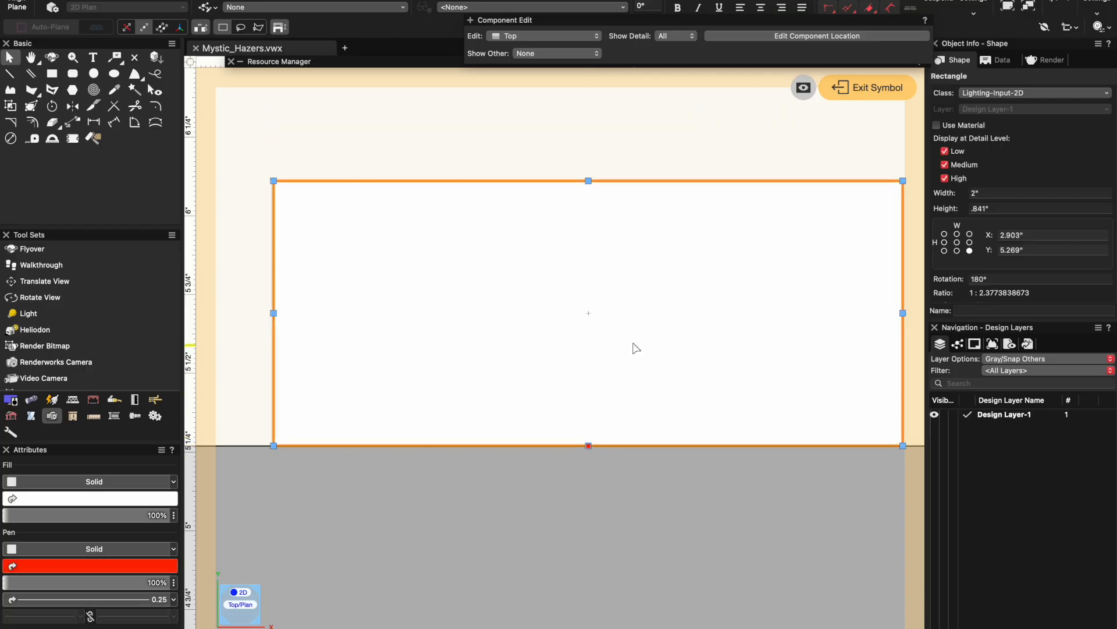
pyautogui.click(676, 175)
# Shift the large orange rectangle toward the back so it is centred front to back on the grey base.
pyautogui.scroll(-7, 678, 157)
pyautogui.moveTo(589, 406)
pyautogui.mouseDown()
pyautogui.moveTo(314, 288)
pyautogui.moveTo(559, 393)
pyautogui.moveTo(585, 379)
pyautogui.moveTo(592, 391)
pyautogui.mouseUp()
pyautogui.click(863, 342)
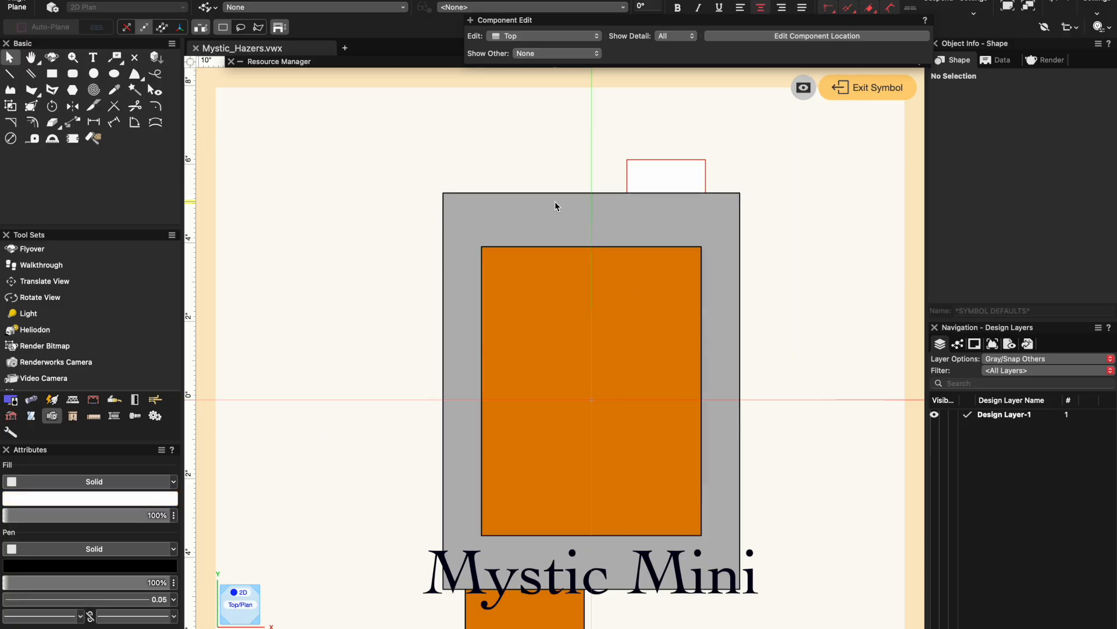
# Set the Mystic Mini text size to 1.5 points and exit the symbol.
pyautogui.scroll(-3, 556, 205)
pyautogui.scroll(3, 578, 365)
pyautogui.click(577, 367)
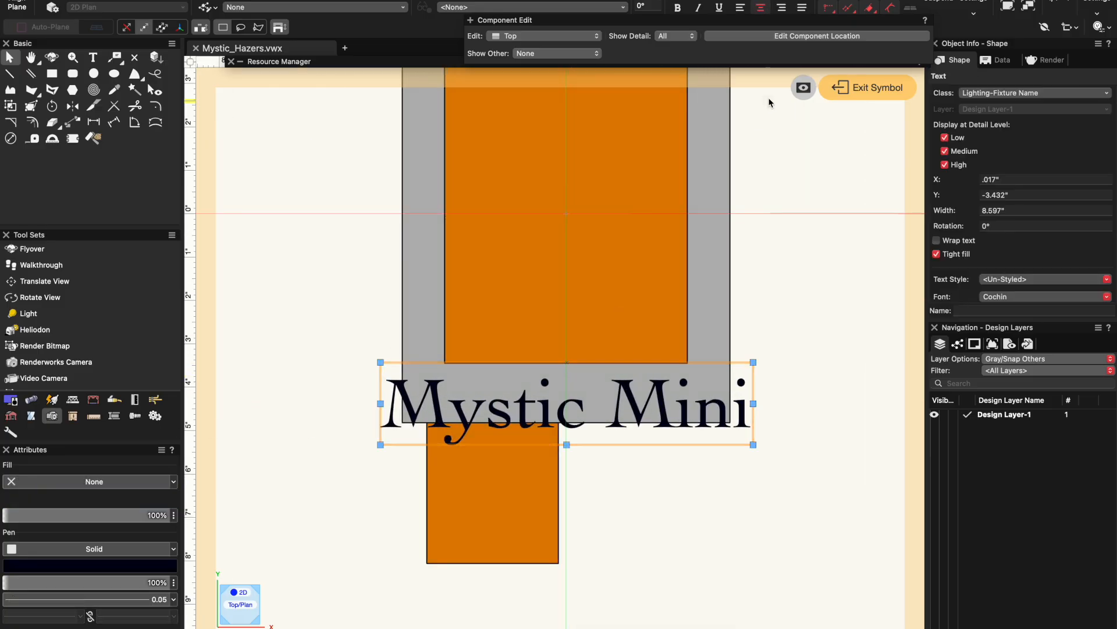
pyautogui.click(795, 3)
pyautogui.click(789, 6)
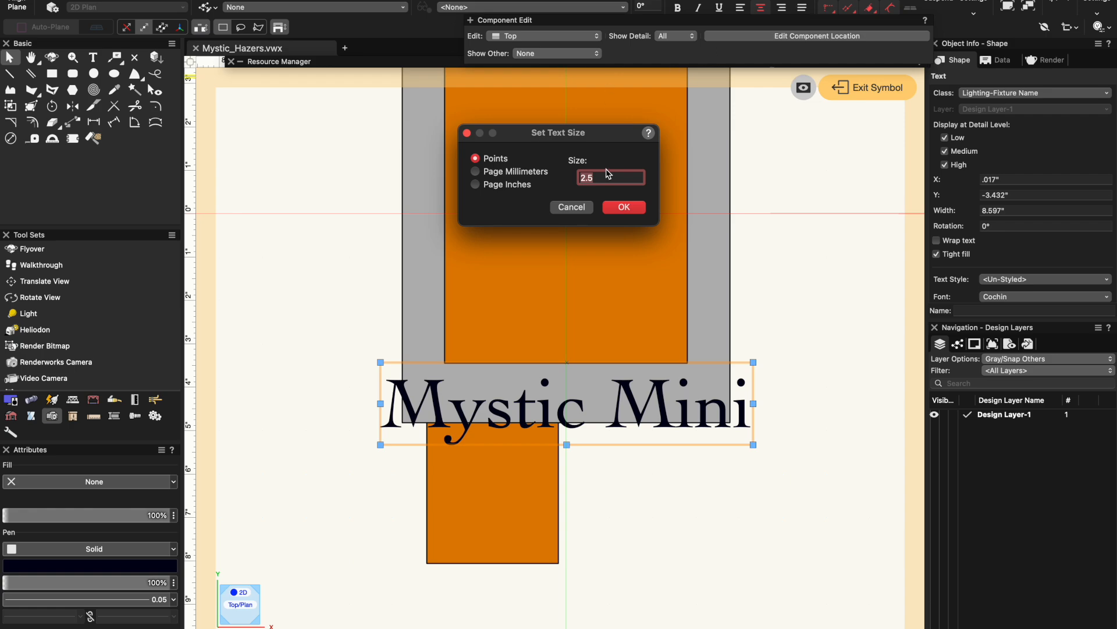
pyautogui.write('1.5')
pyautogui.press('Return')
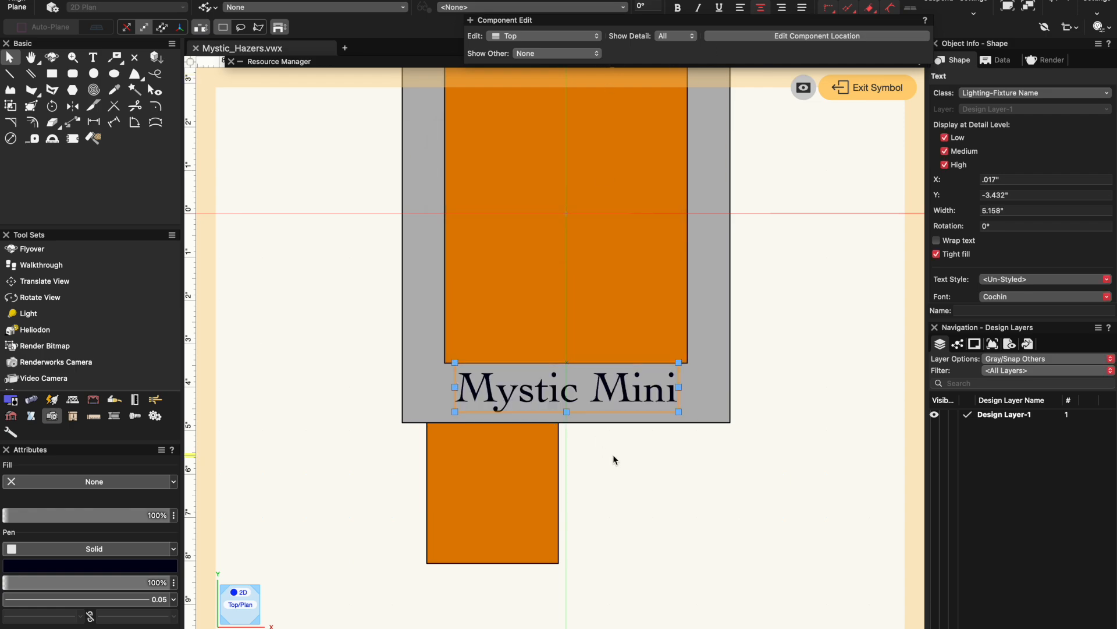
pyautogui.click(639, 471)
pyautogui.scroll(-3, 588, 476)
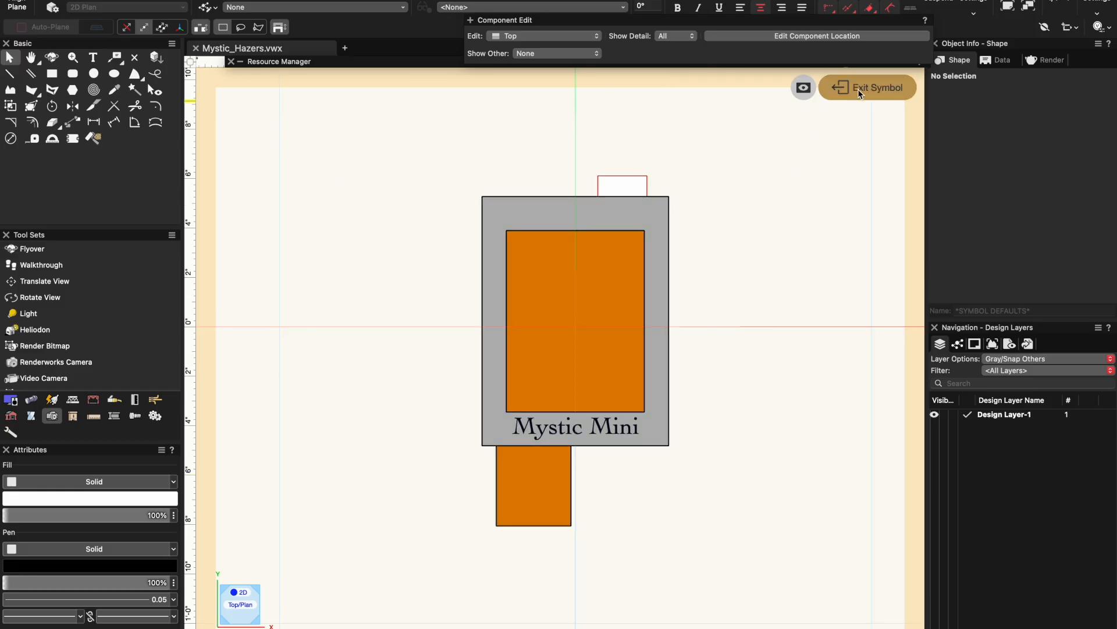
pyautogui.doubleClick(794, 179)
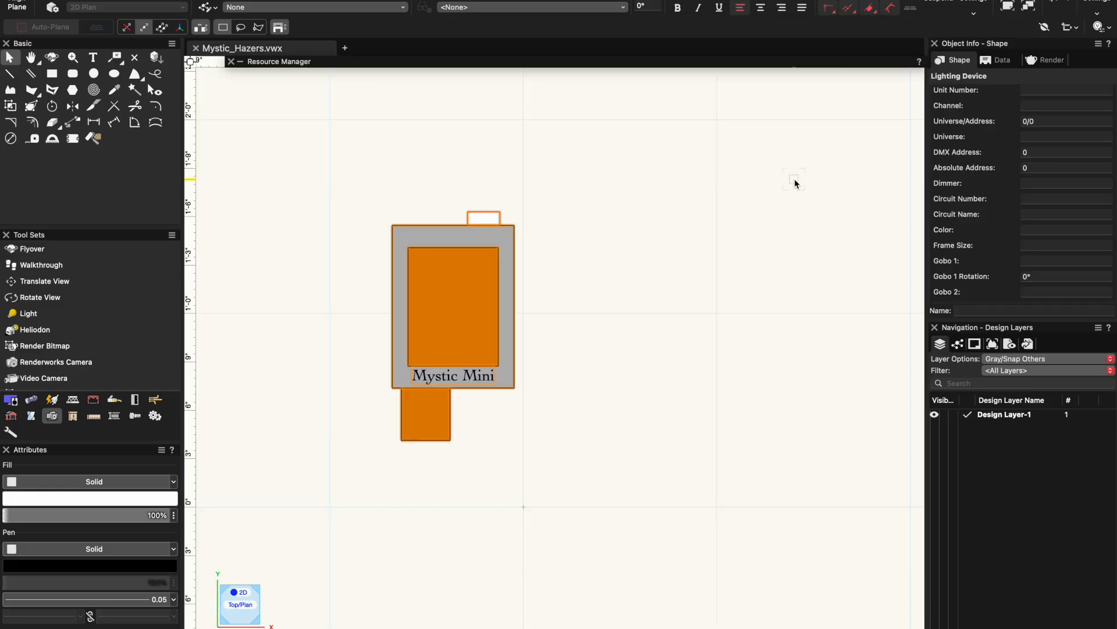
pyautogui.click(796, 184)
# Show the placed hazer in an angled 3D view and open the Mystic Mini Haze symbol's 3D component for editing.
pyautogui.click(247, 601)
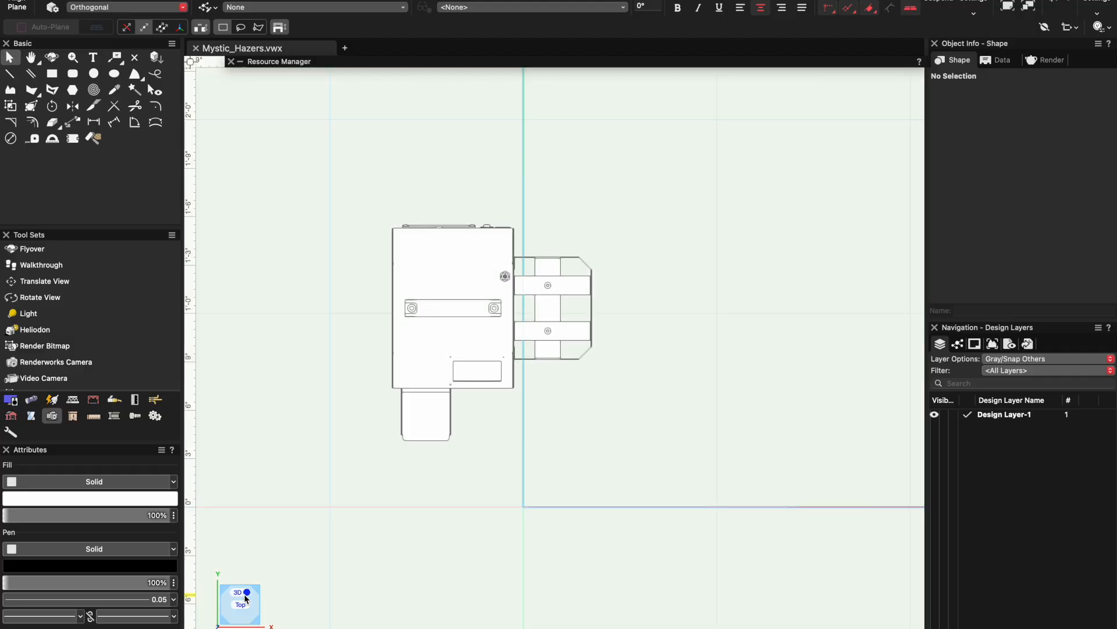
pyautogui.moveTo(235, 617)
pyautogui.mouseDown()
pyautogui.moveTo(244, 594)
pyautogui.moveTo(240, 602)
pyautogui.mouseUp()
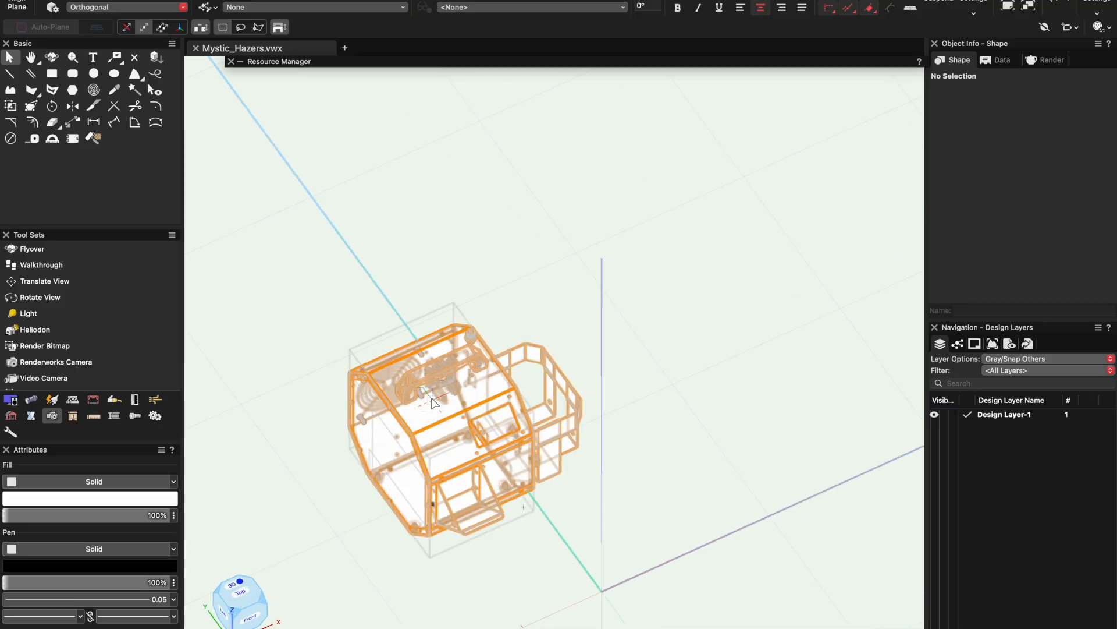
pyautogui.rightClick(430, 506)
pyautogui.click(511, 577)
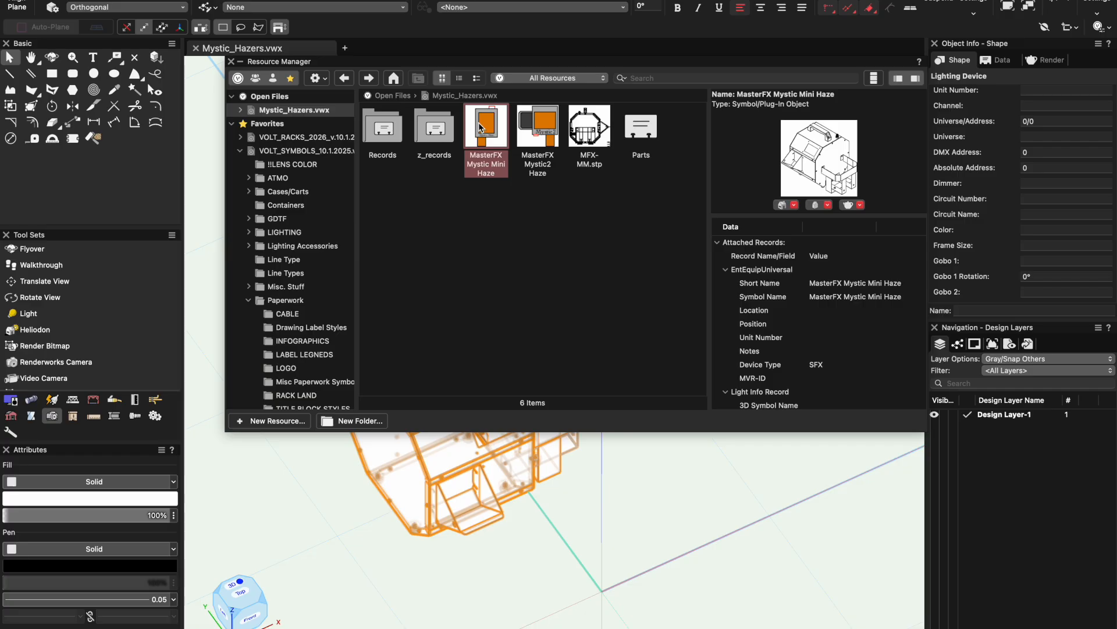
pyautogui.rightClick(480, 127)
pyautogui.click(549, 230)
# Assign the whole 3D hazer group to the Fixture Build-Haze class.
pyautogui.press('super+a')
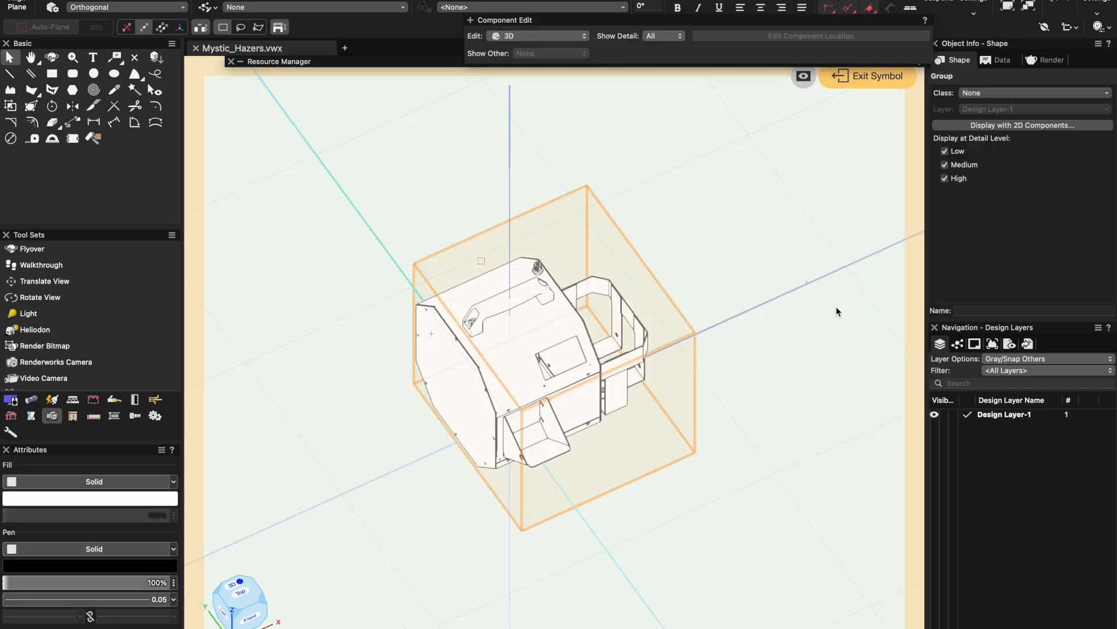
pyautogui.click(998, 95)
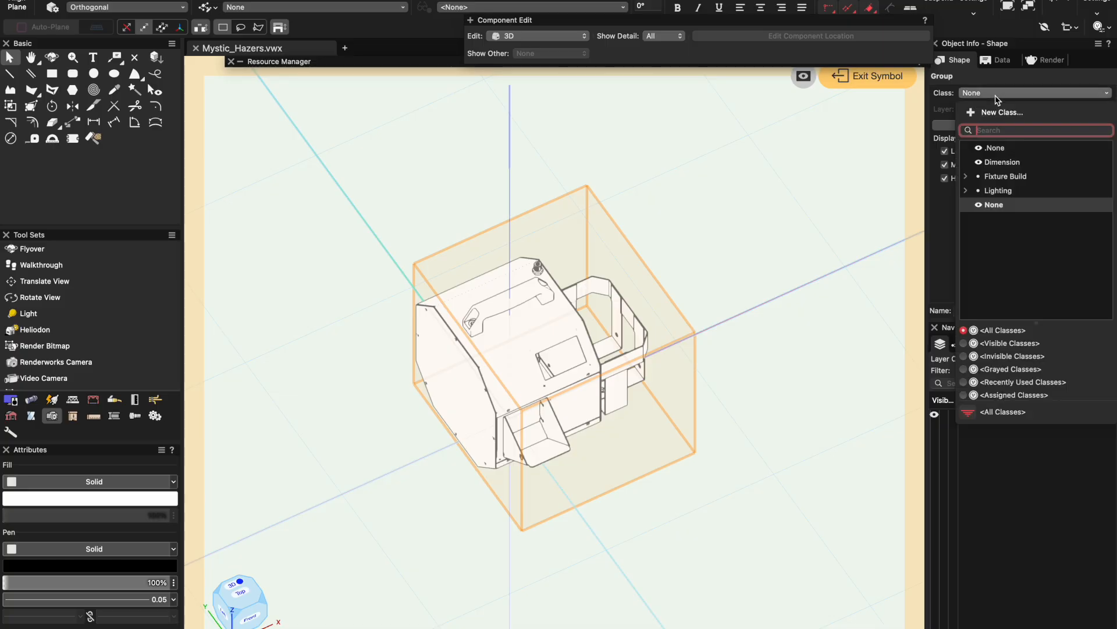
pyautogui.write('haz')
pyautogui.click(988, 163)
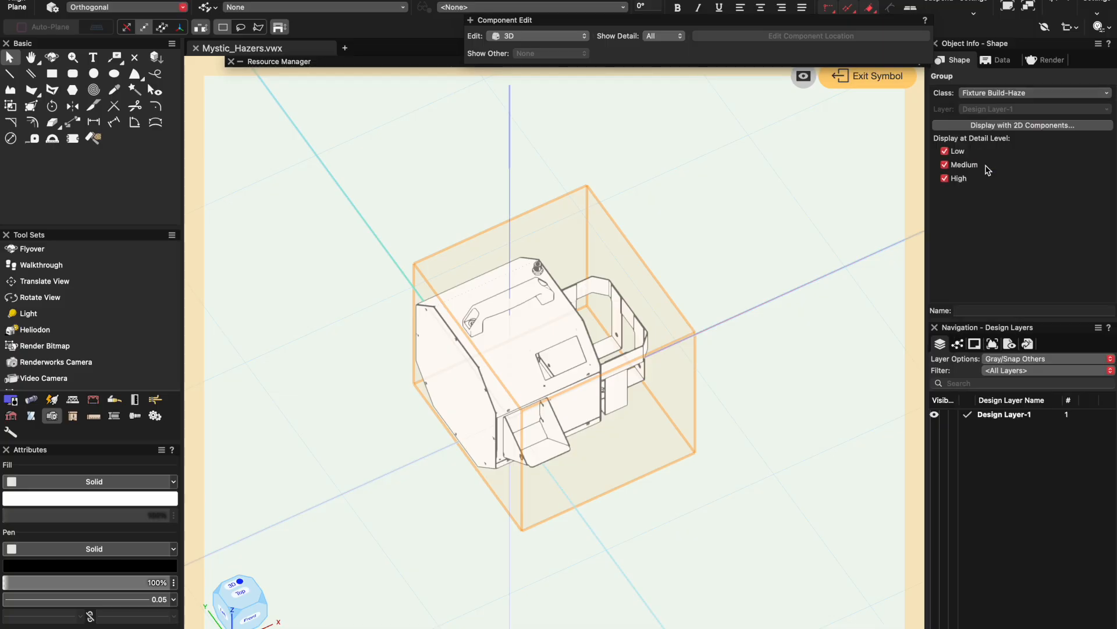
# Set the 3D hazer group's line thickness, fill colour and pen colour to by class.
pyautogui.click(155, 603)
pyautogui.click(154, 601)
pyautogui.click(148, 506)
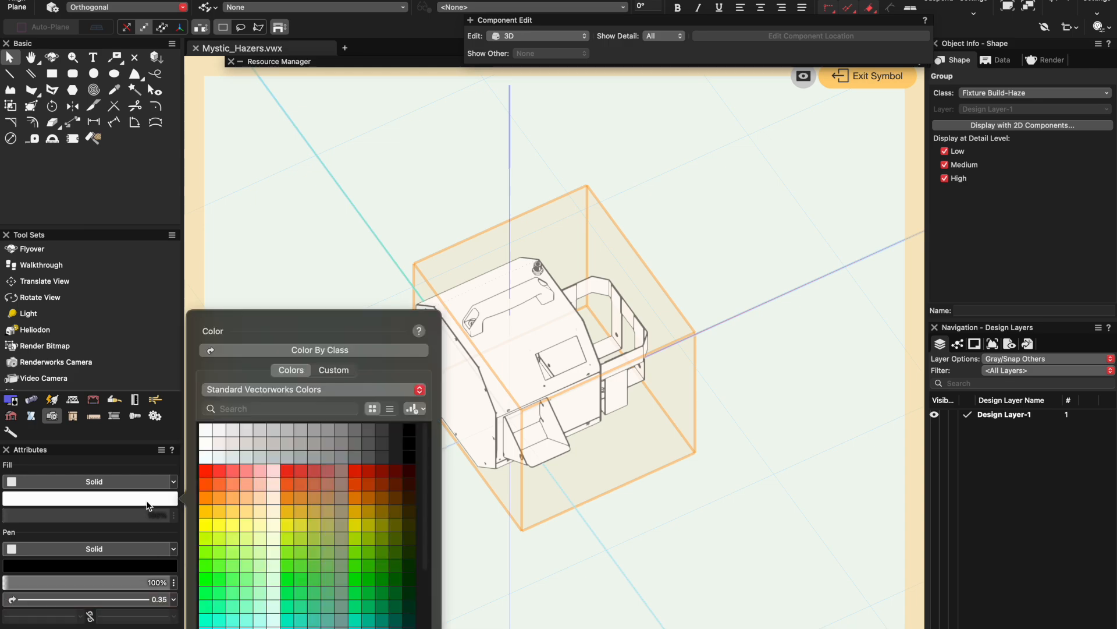
pyautogui.click(324, 351)
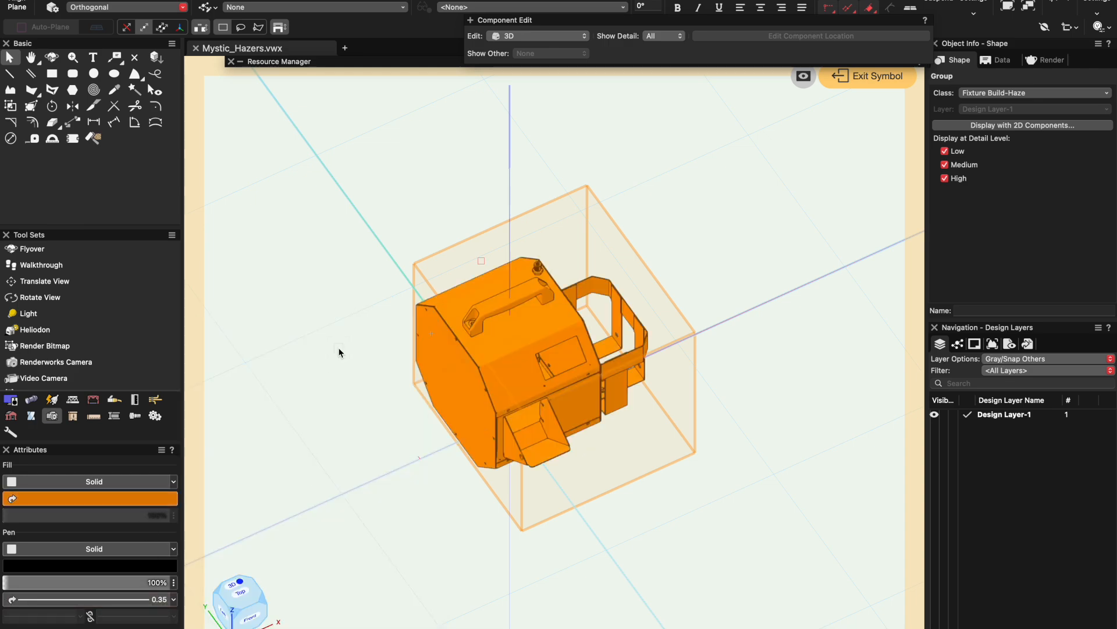
pyautogui.click(138, 501)
pyautogui.click(138, 502)
pyautogui.click(140, 566)
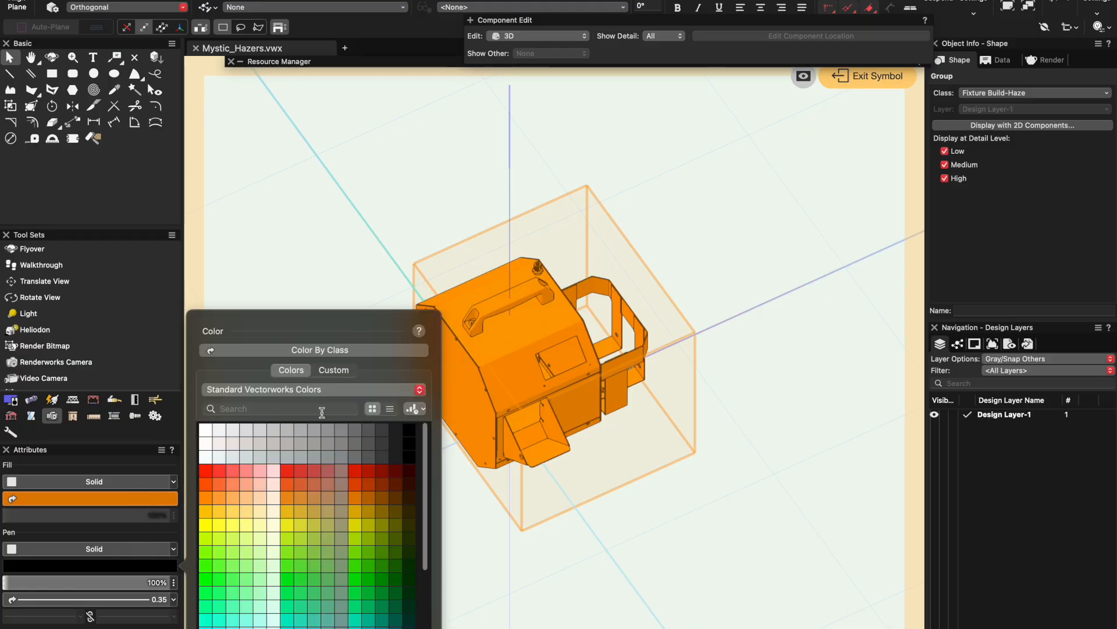
pyautogui.click(340, 351)
# Override the hazer group's fill with a dark grey from the Standard Vectorworks Colors.
pyautogui.click(143, 502)
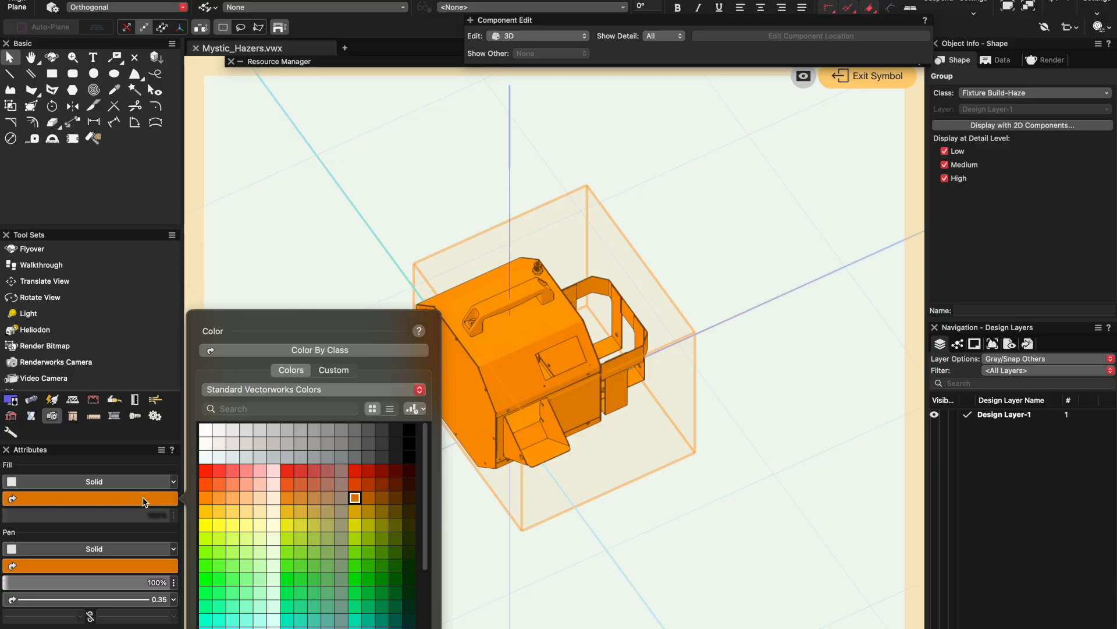
pyautogui.click(389, 442)
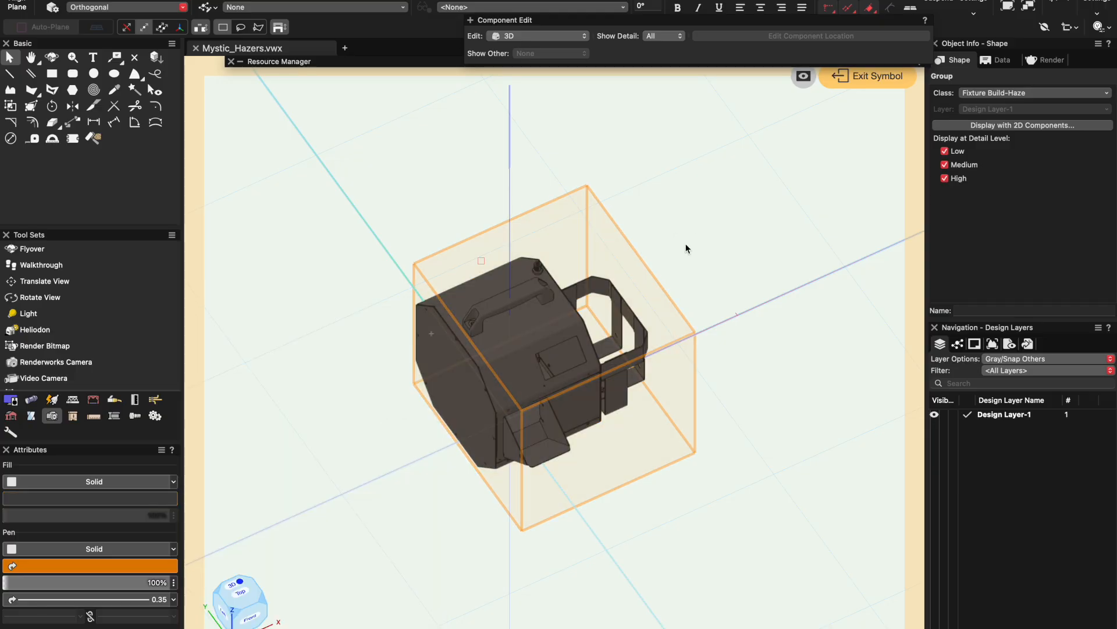
pyautogui.click(386, 369)
pyautogui.scroll(5, 448, 349)
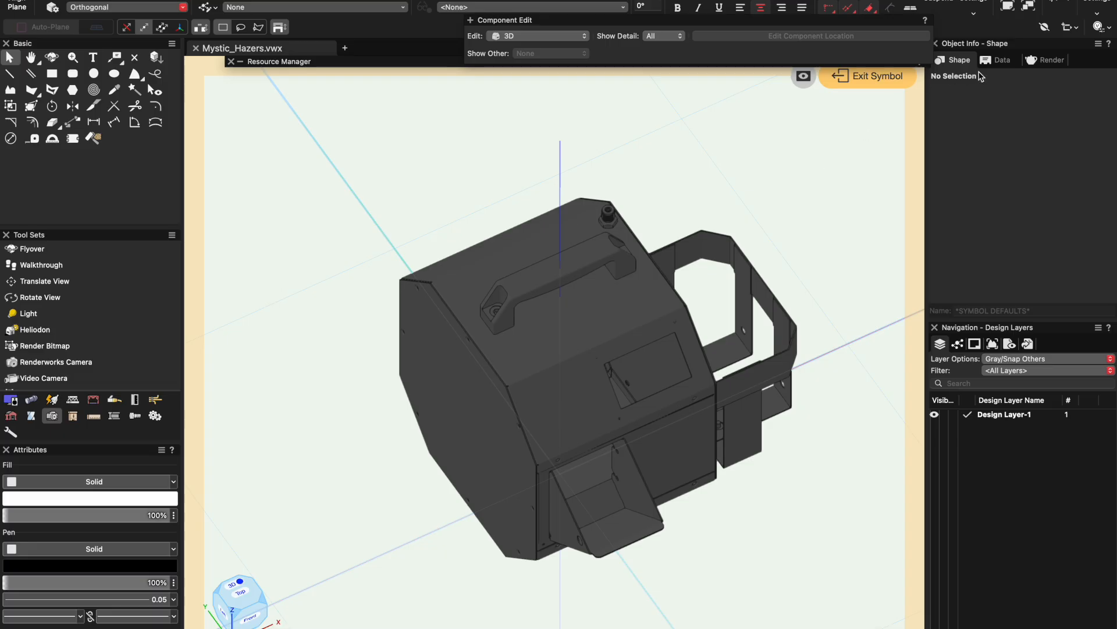
# Try the Default Instrument Texture from the VOLT_SYMBOLS favorites file on the hazer group.
pyautogui.click(1037, 60)
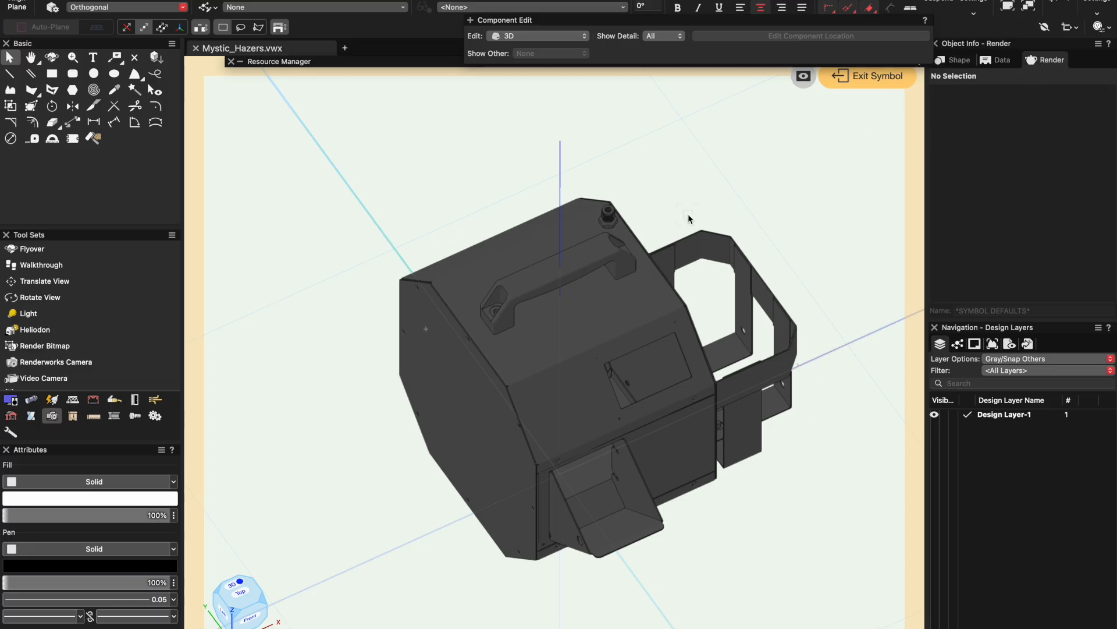
pyautogui.click(640, 258)
pyautogui.click(1020, 129)
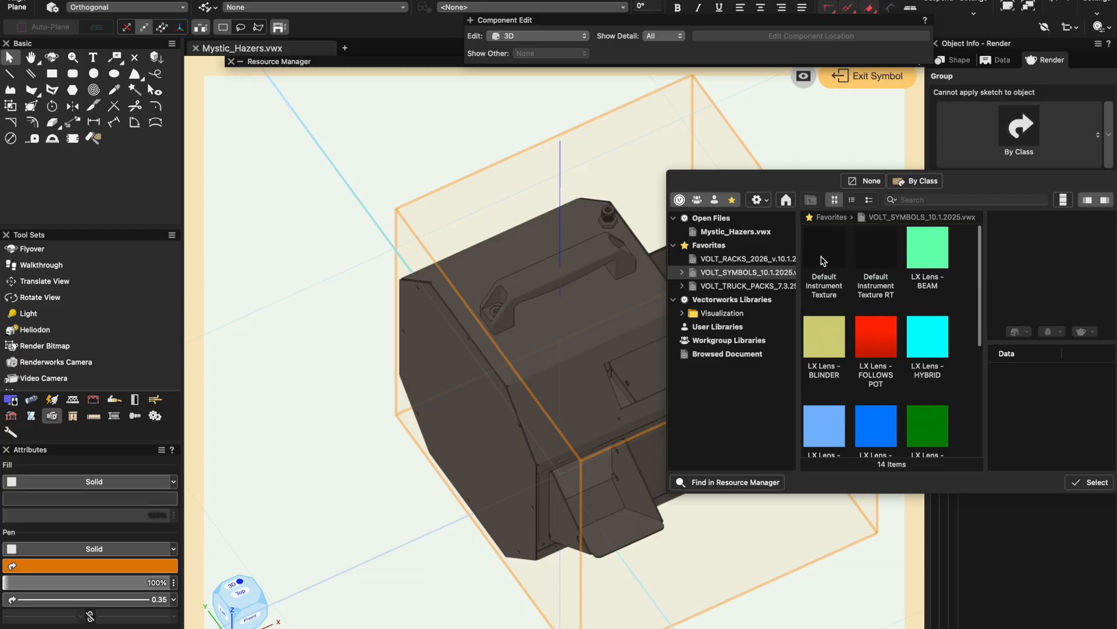
pyautogui.doubleClick(823, 256)
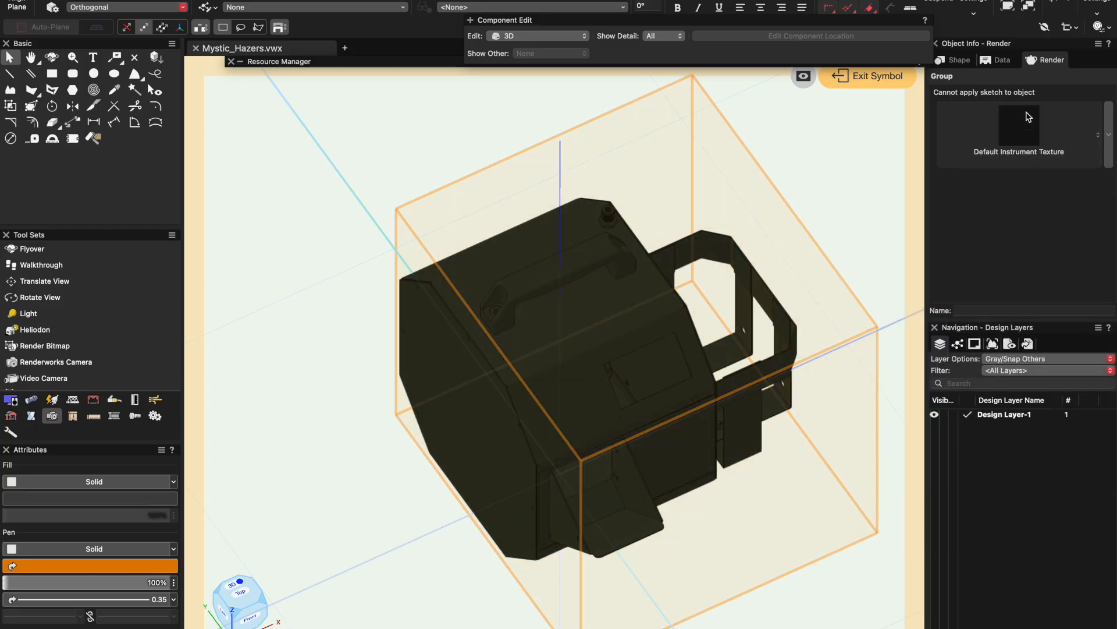
# Set the hazer group's texture to None and deselect the group.
pyautogui.click(999, 154)
pyautogui.click(867, 183)
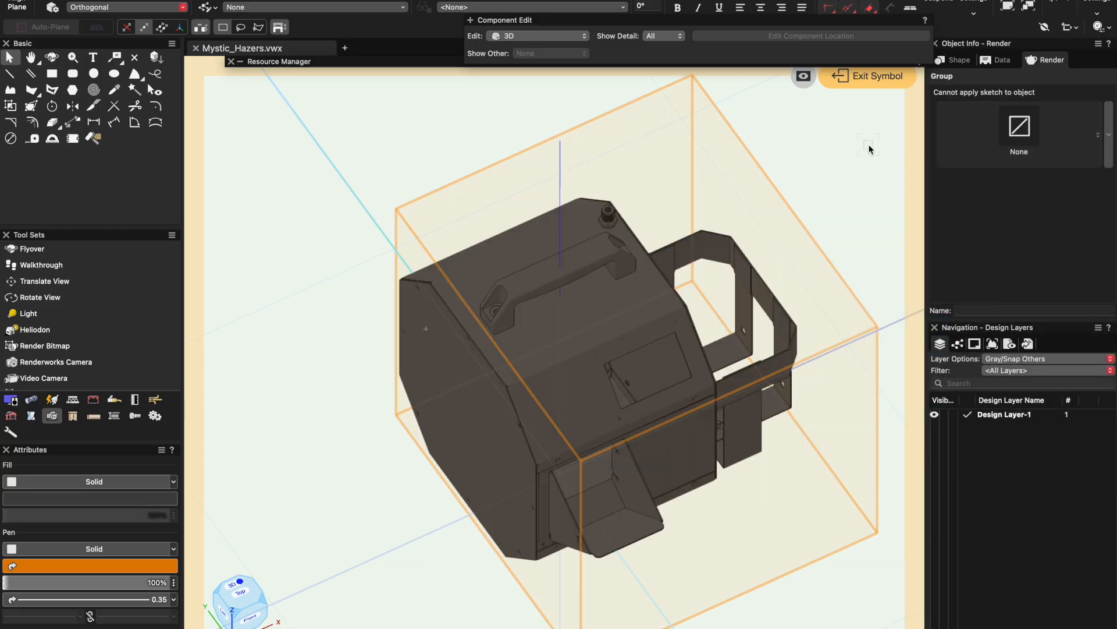
pyautogui.click(868, 144)
# Display the symbol's 3D component in Wireframe and exit the symbol.
pyautogui.click(519, 6)
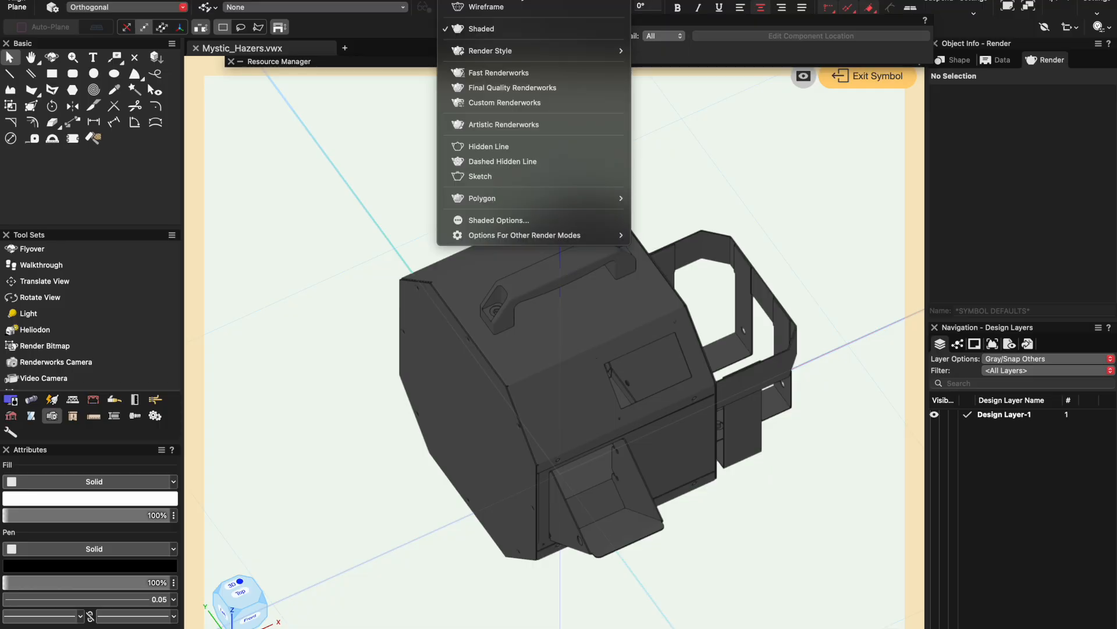
pyautogui.click(521, 12)
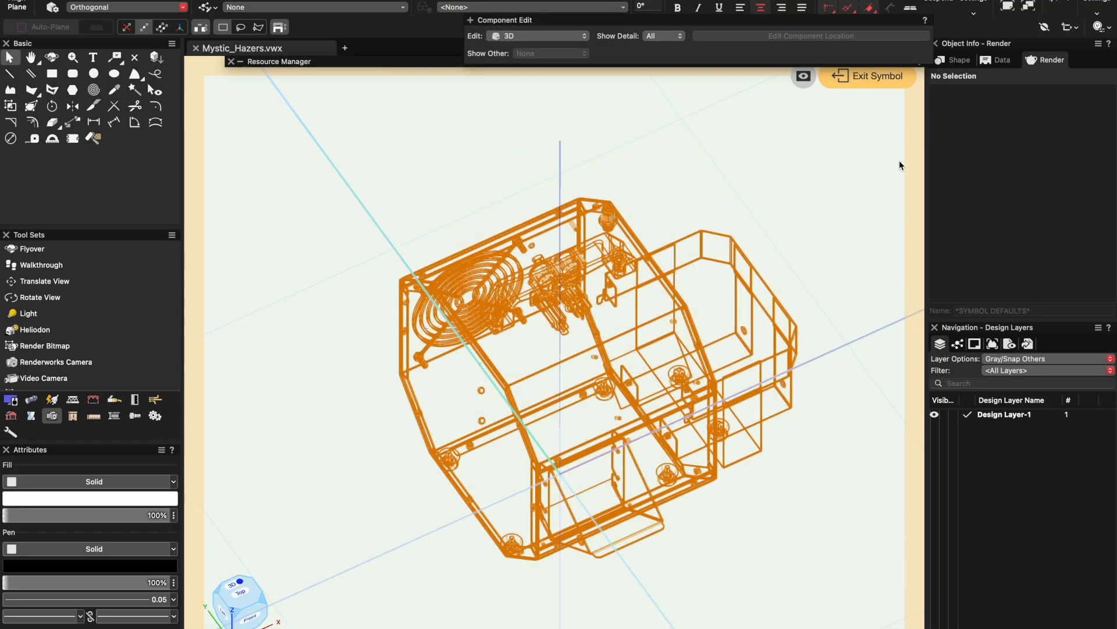
pyautogui.click(885, 76)
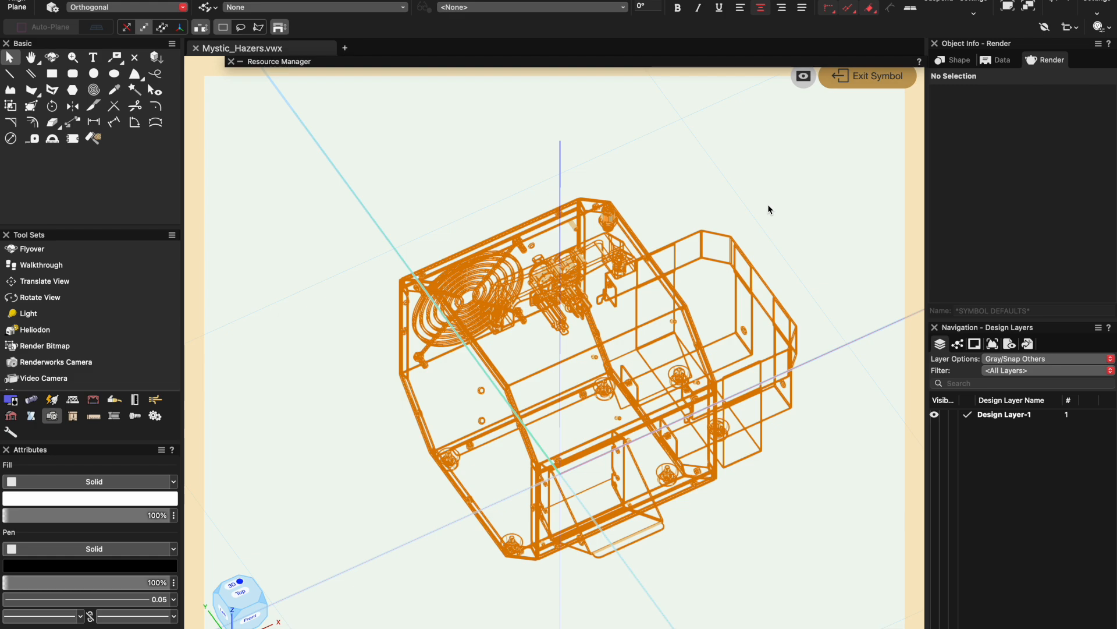
pyautogui.click(668, 278)
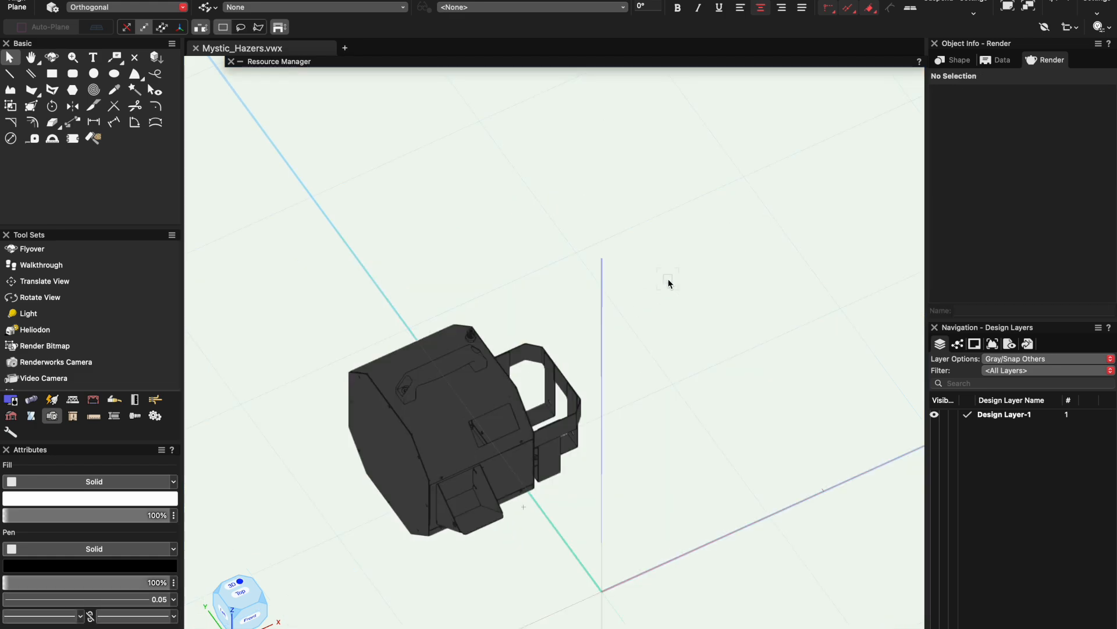
# Return to the Top/Plan view and locate the placed hazer's symbol in the Resource Manager.
pyautogui.click(241, 592)
pyautogui.click(240, 593)
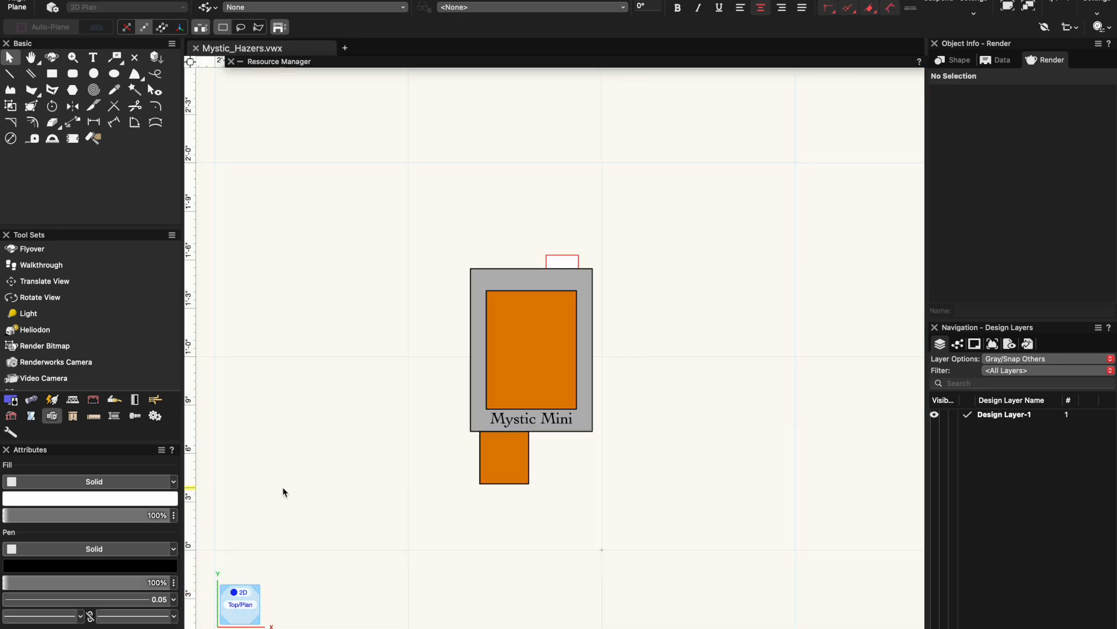
pyautogui.rightClick(519, 346)
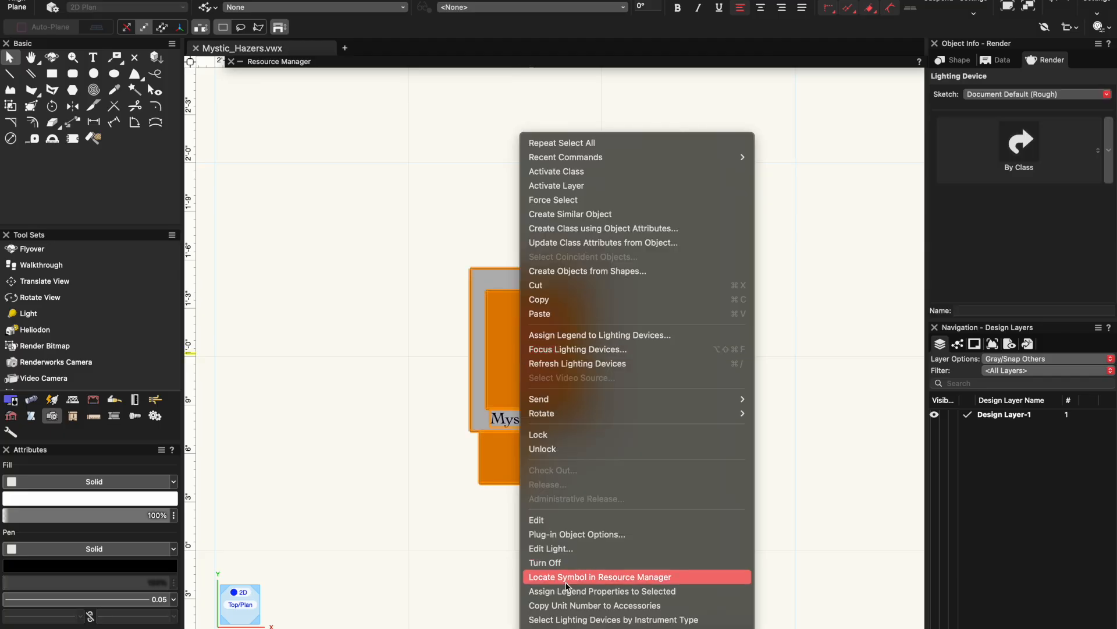
pyautogui.click(571, 583)
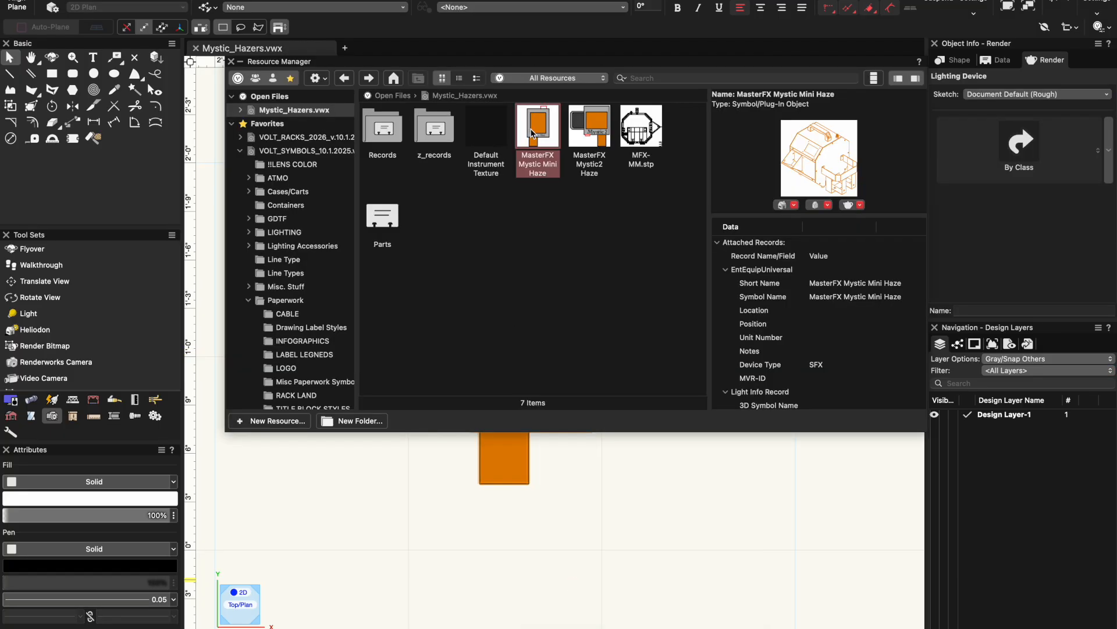
# Review the EntEquipUniversal record values attached to the MasterFX Mystic Mini Haze symbol, then deselect the placed hazer.
pyautogui.rightClick(532, 134)
pyautogui.click(575, 379)
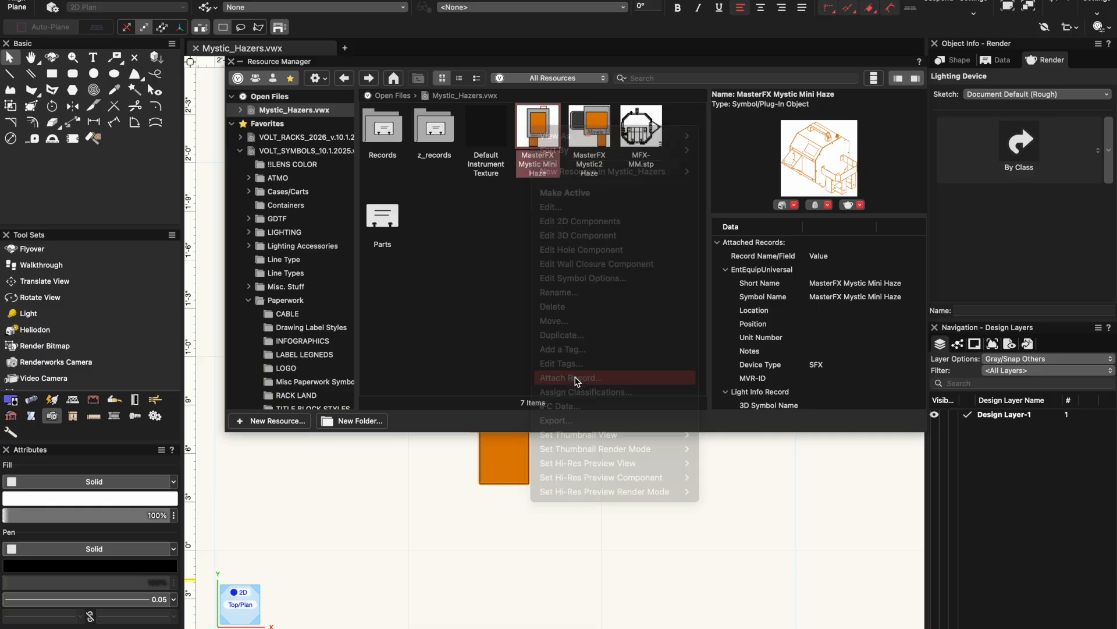
pyautogui.click(553, 158)
pyautogui.click(557, 148)
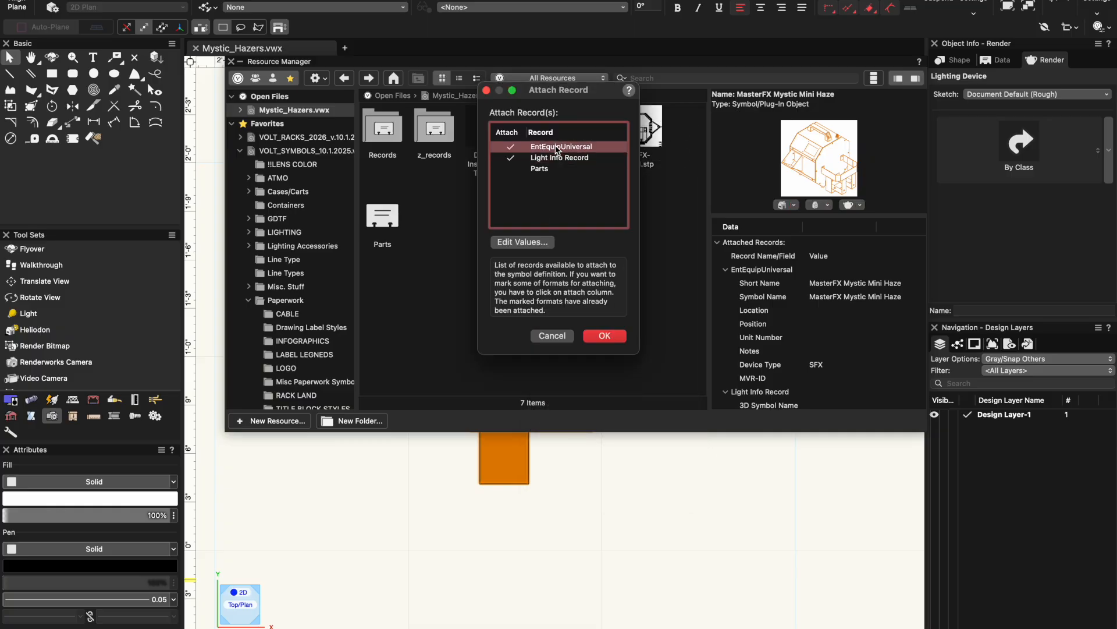
pyautogui.click(522, 242)
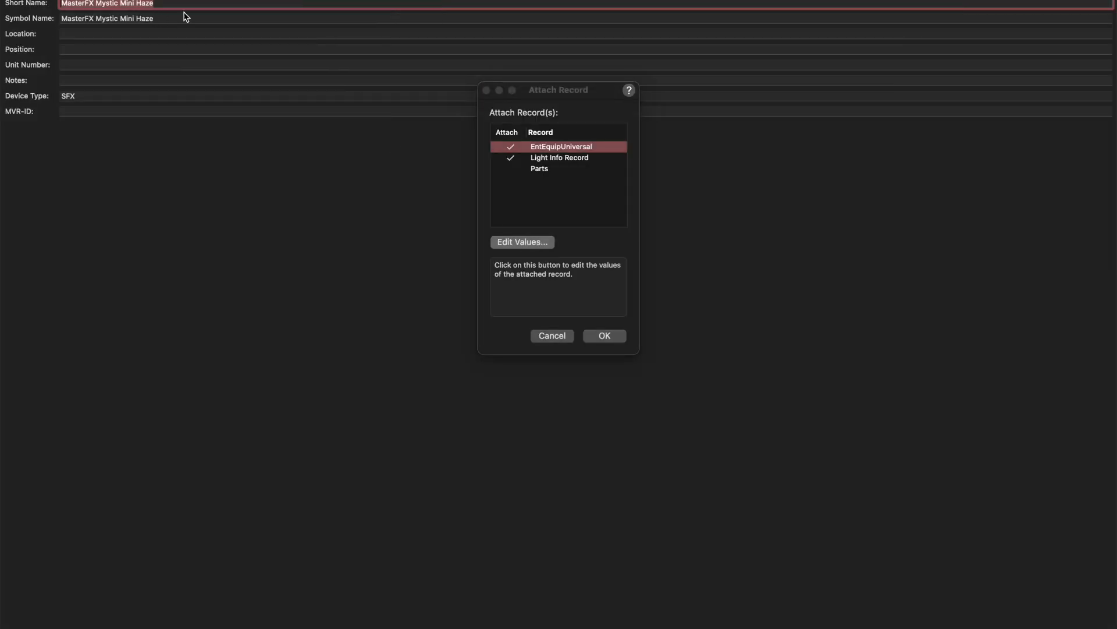
pyautogui.press('Return')
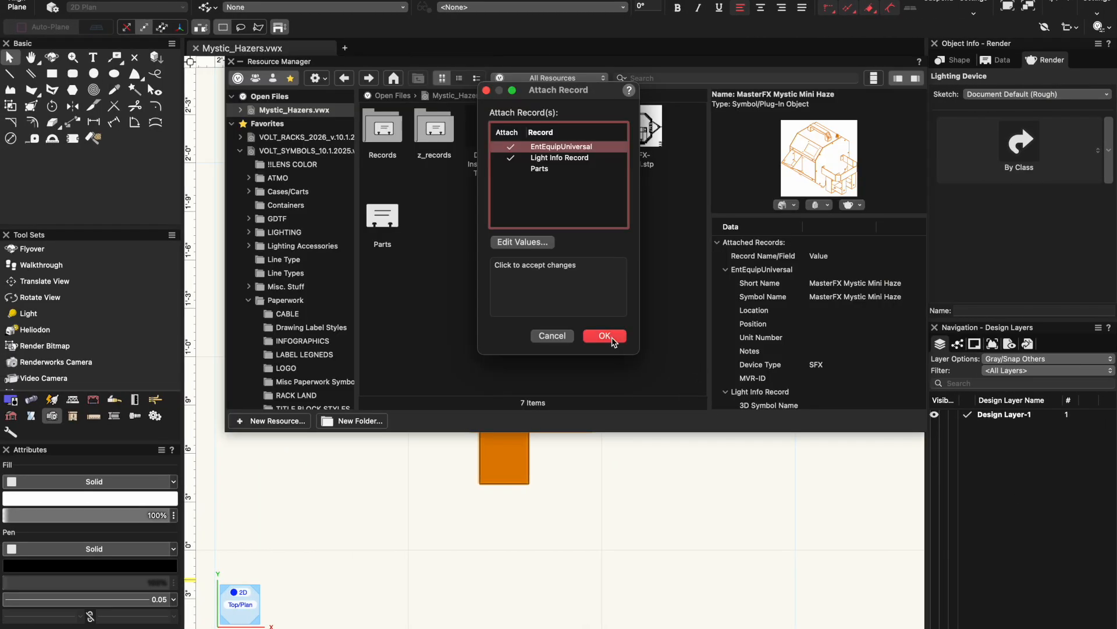
pyautogui.click(605, 336)
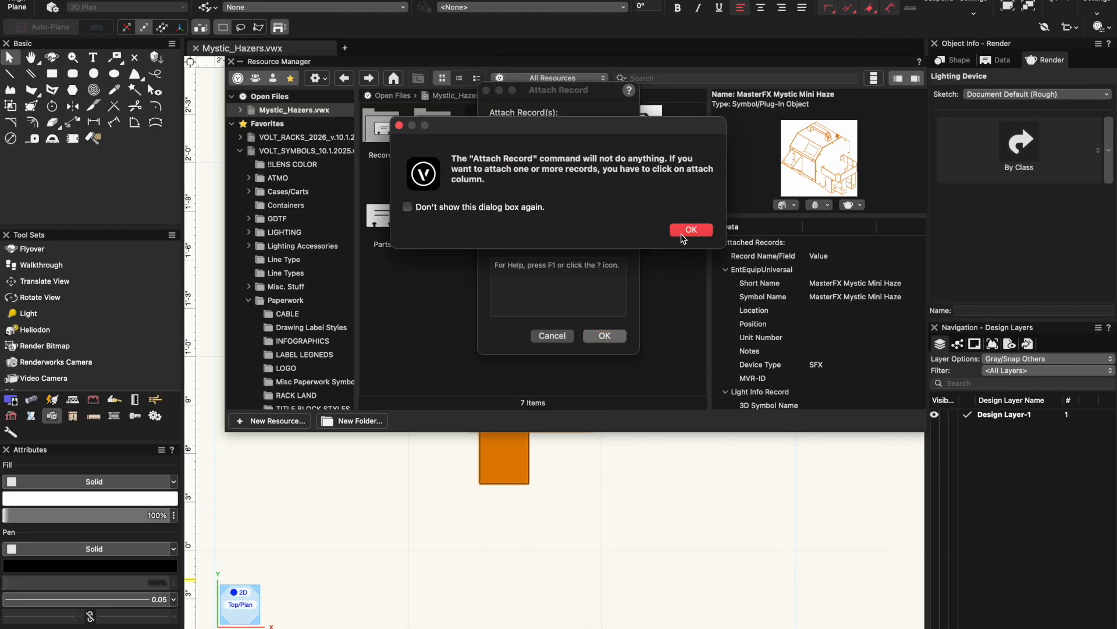
pyautogui.click(691, 230)
pyautogui.click(628, 512)
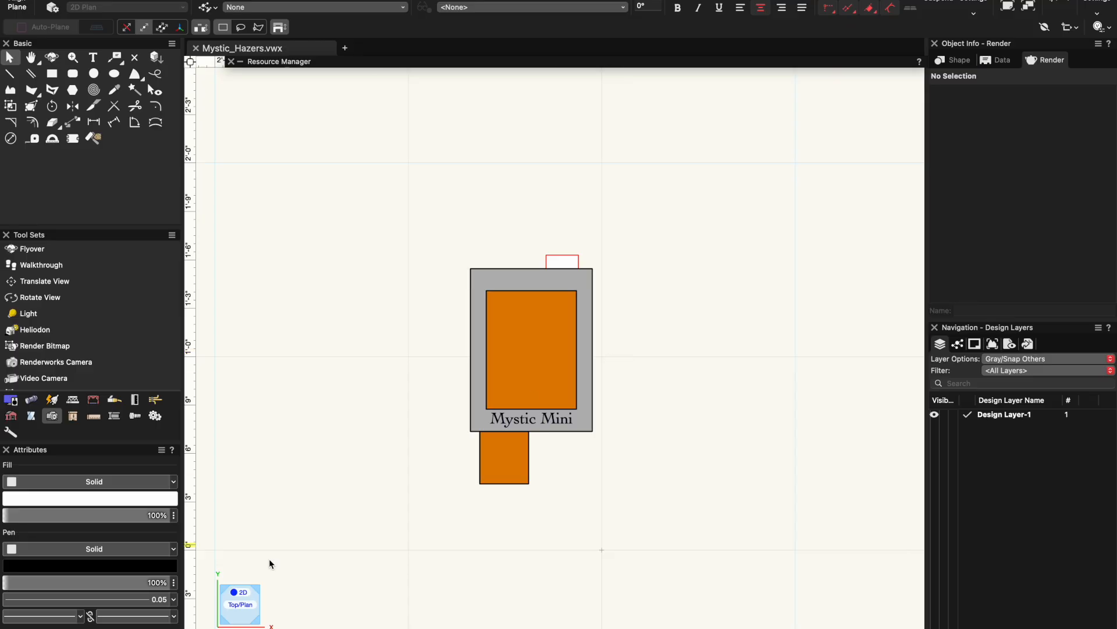
# Show the placed Mystic Mini hazer in an isometric 3D view with nothing selected.
pyautogui.click(229, 622)
pyautogui.click(469, 448)
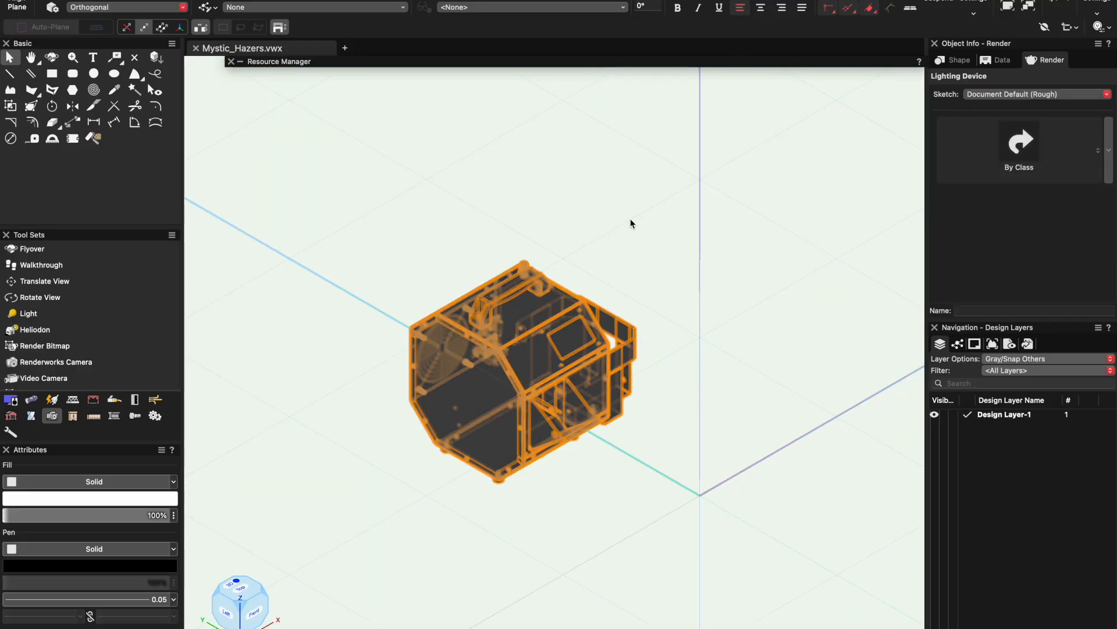
pyautogui.click(631, 222)
pyautogui.click(598, 62)
pyautogui.click(586, 141)
pyautogui.moveTo(588, 132); pyautogui.dragTo(644, 519)
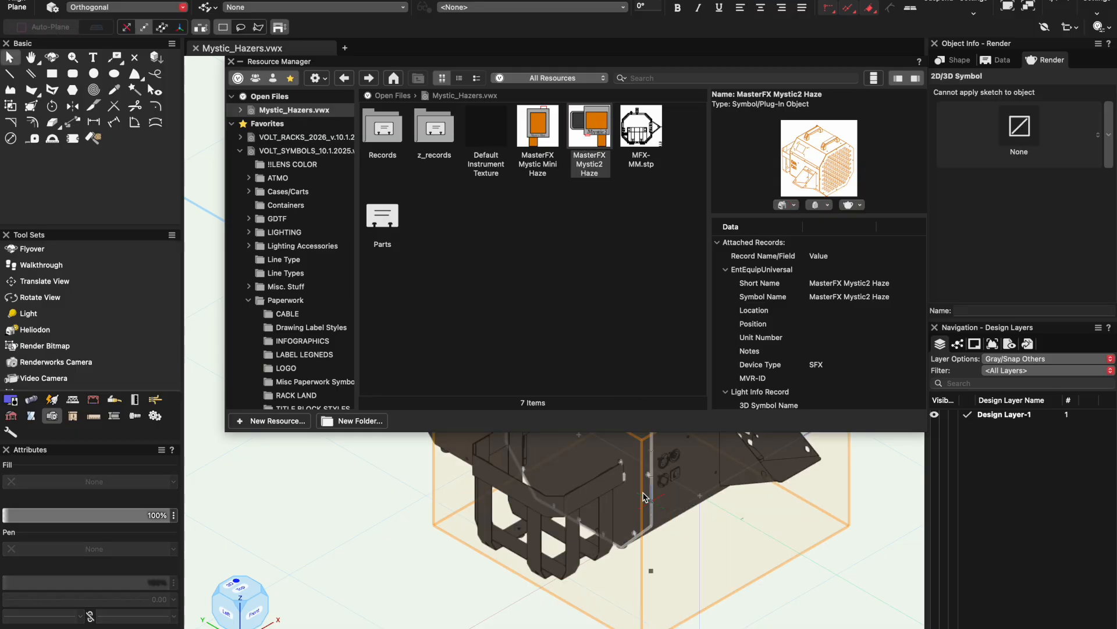
pyautogui.press('Delete')
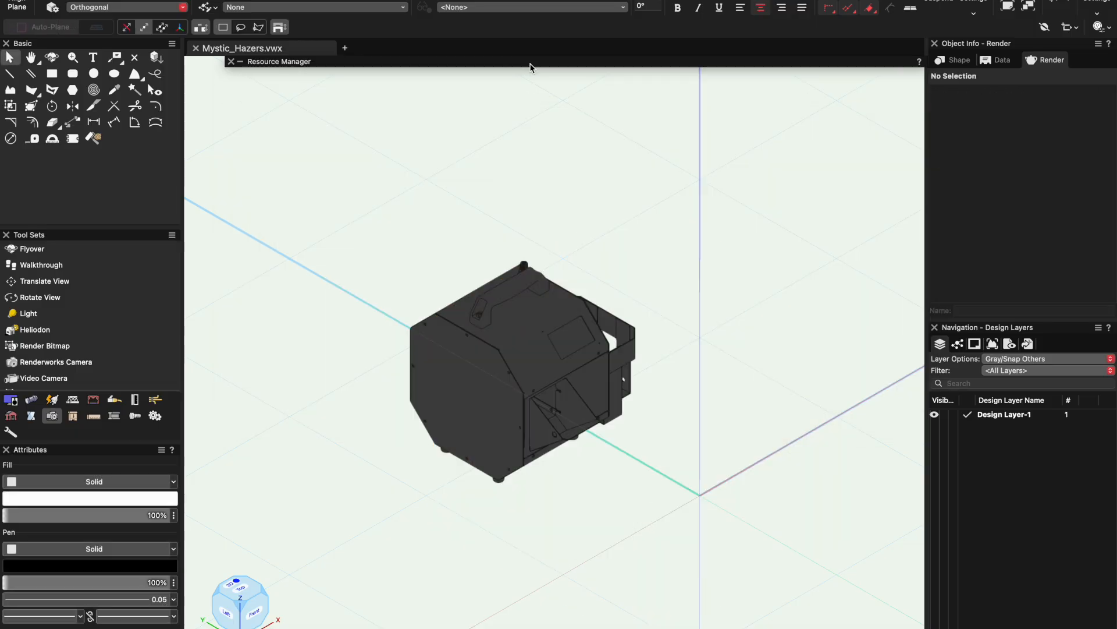
# Insert the MasterFX Mystic2 Haze symbol at the drawing origin as a lighting device.
pyautogui.click(530, 62)
pyautogui.moveTo(588, 138)
pyautogui.mouseDown()
pyautogui.moveTo(646, 535)
pyautogui.moveTo(699, 498)
pyautogui.mouseUp()
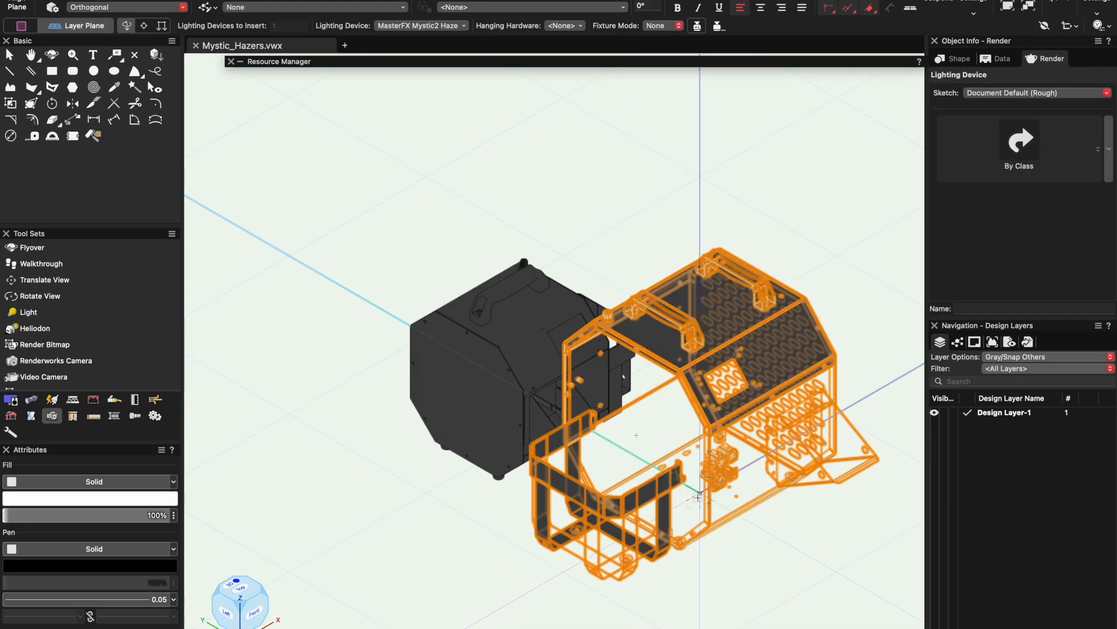
pyautogui.press('x')
pyautogui.press('x')
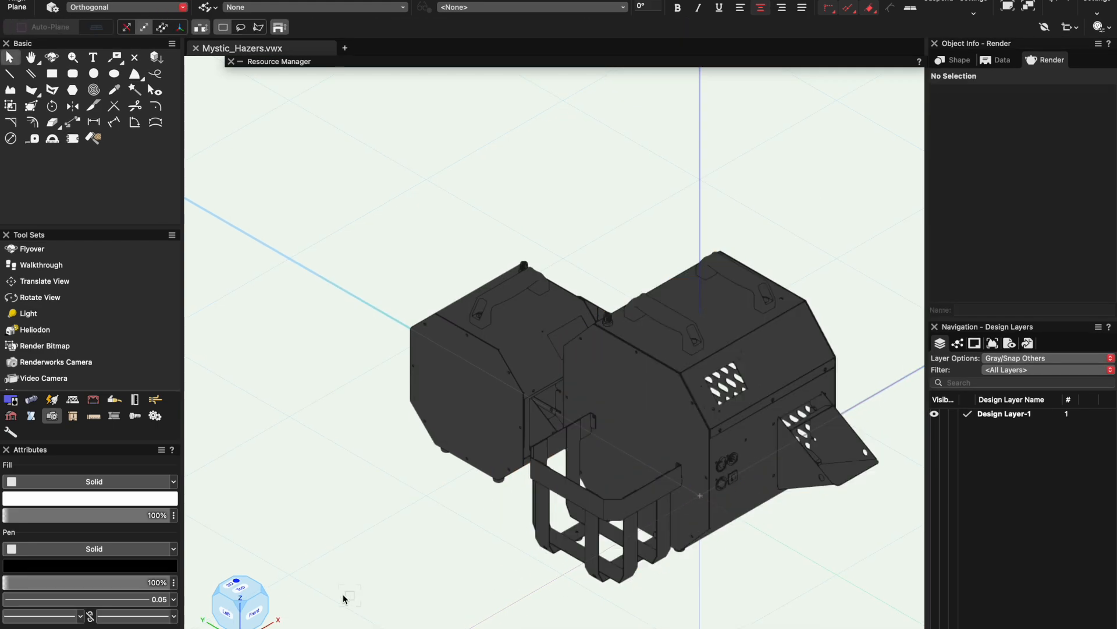
# Switch to the Top/Plan view and move the Mystic Mini hazer beside the Mystic2, clear of its dark side frame.
pyautogui.click(252, 593)
pyautogui.moveTo(556, 259); pyautogui.dragTo(316, 432)
pyautogui.click(695, 144)
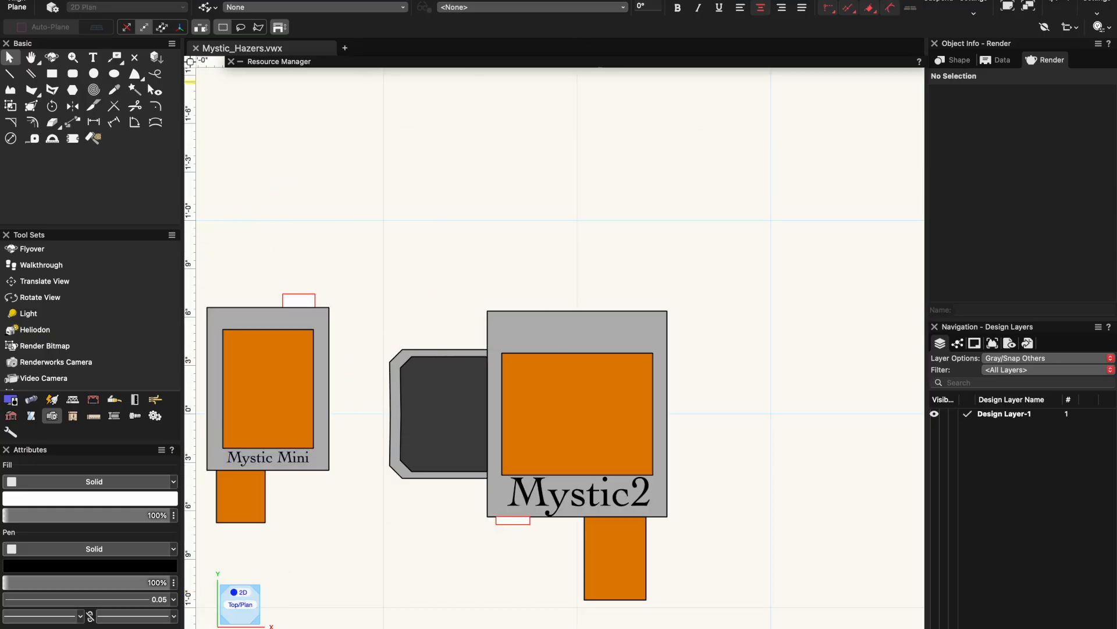
# Purge the file's unused resources, including Renderworks textures, along with empty layers, empty resource folders and unused classes.
pyautogui.click(472, 0)
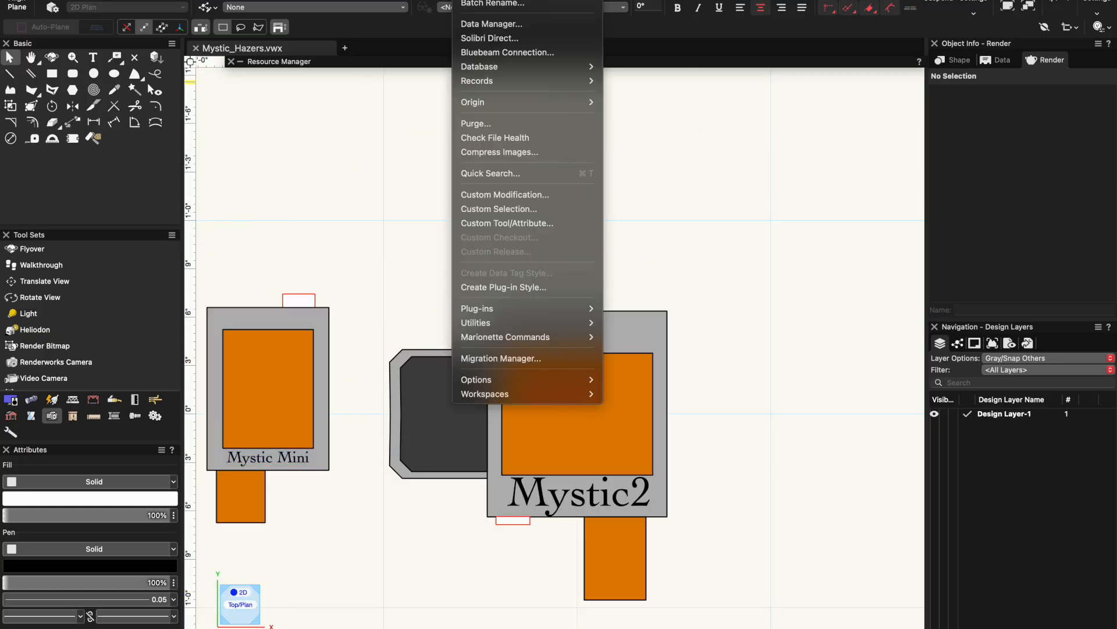
pyautogui.click(513, 124)
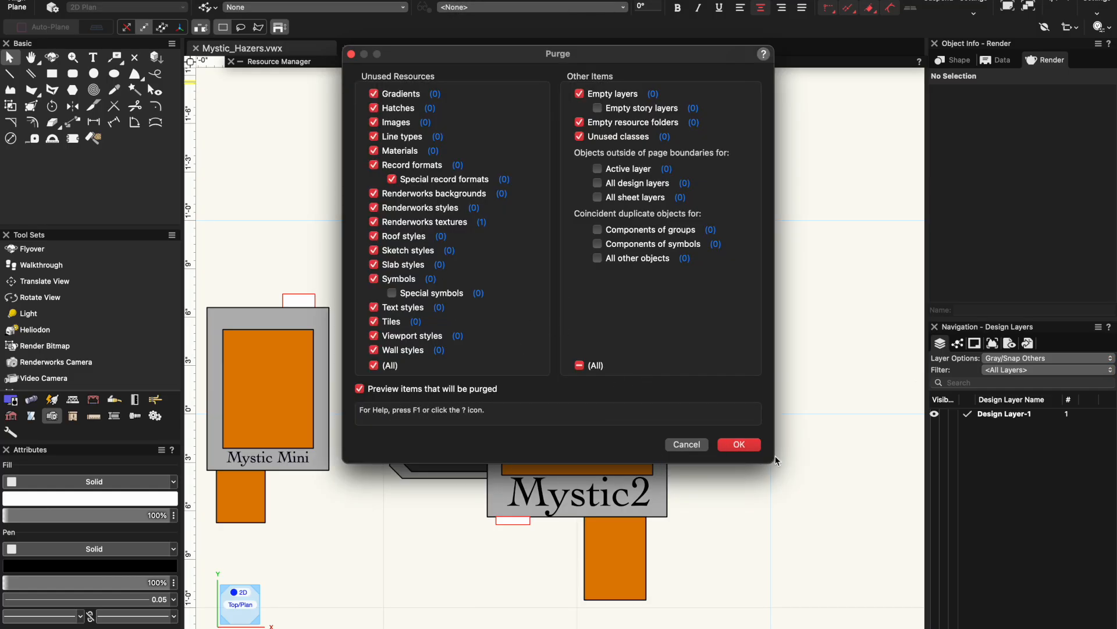
pyautogui.click(750, 445)
pyautogui.click(753, 368)
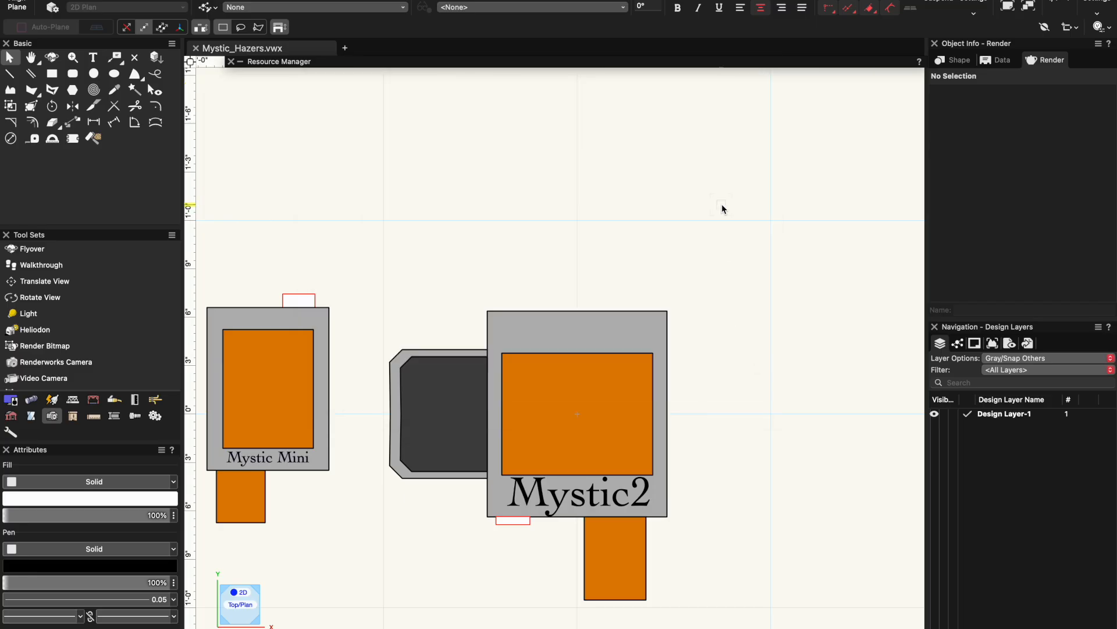
# Purge the leftover unused MFX-MM.stp symbol from the file and review the remaining resources.
pyautogui.moveTo(626, 60)
pyautogui.click(594, 132)
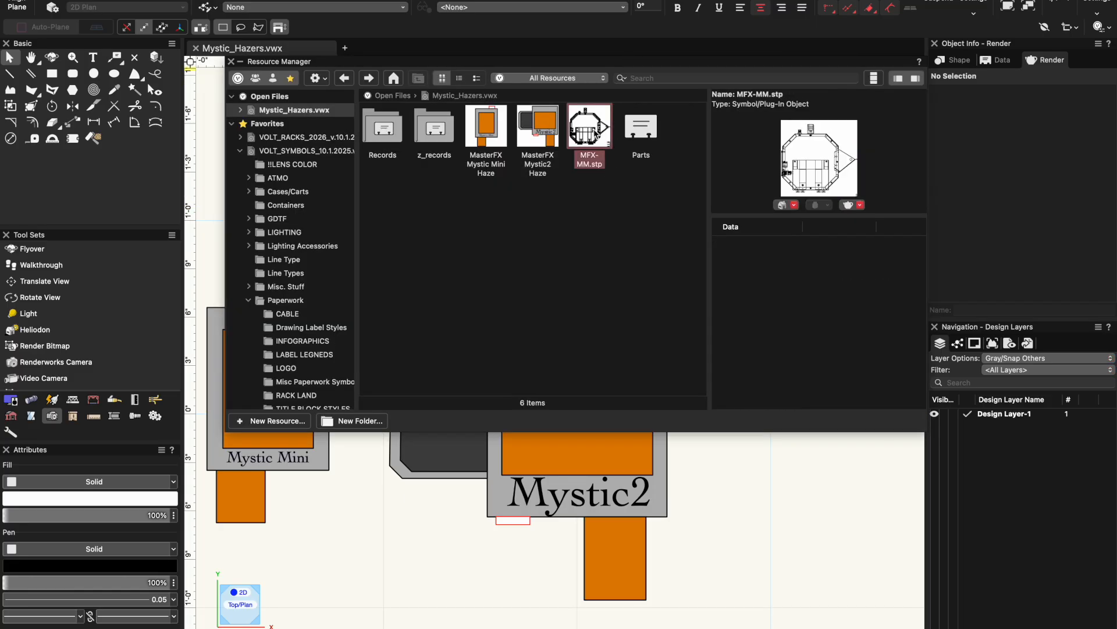
pyautogui.scroll(-3, 732, 479)
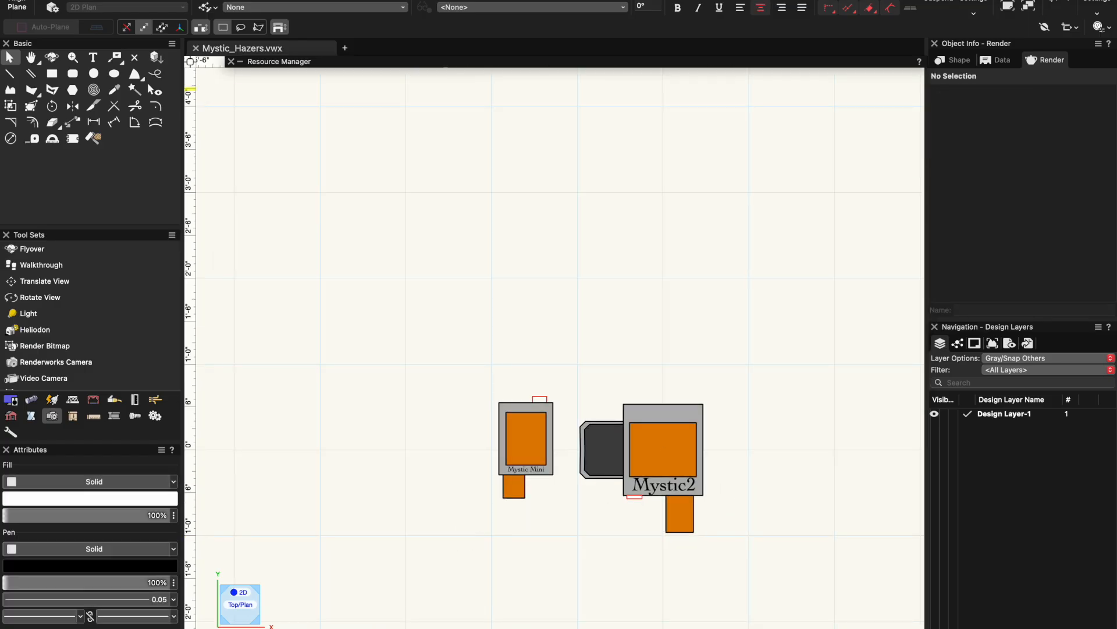
pyautogui.click(466, 1)
pyautogui.click(466, 119)
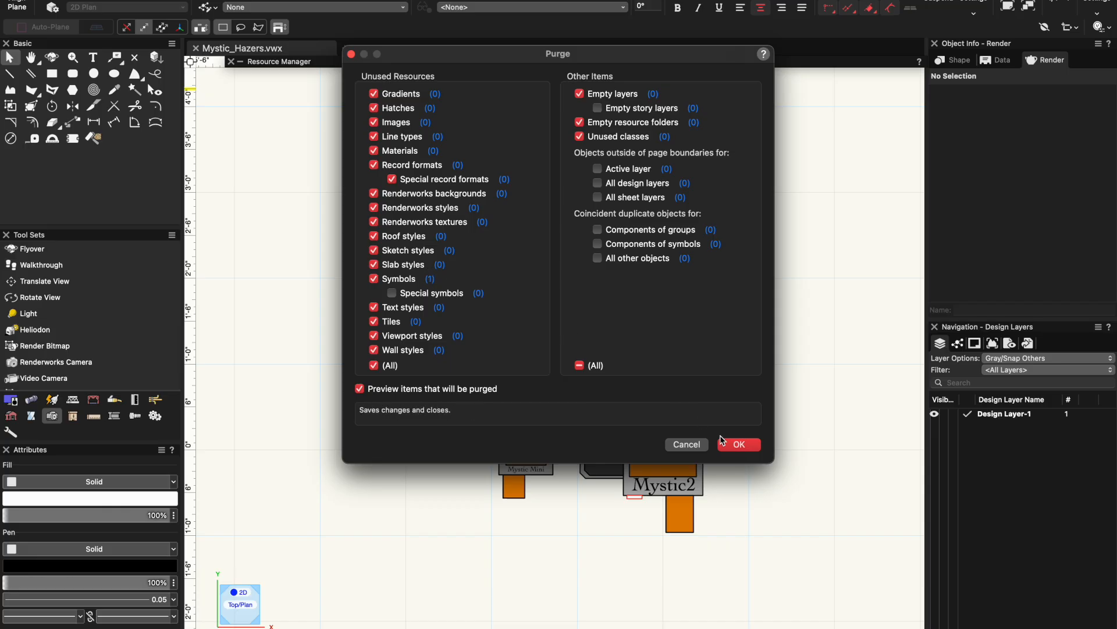
pyautogui.click(735, 443)
pyautogui.click(757, 369)
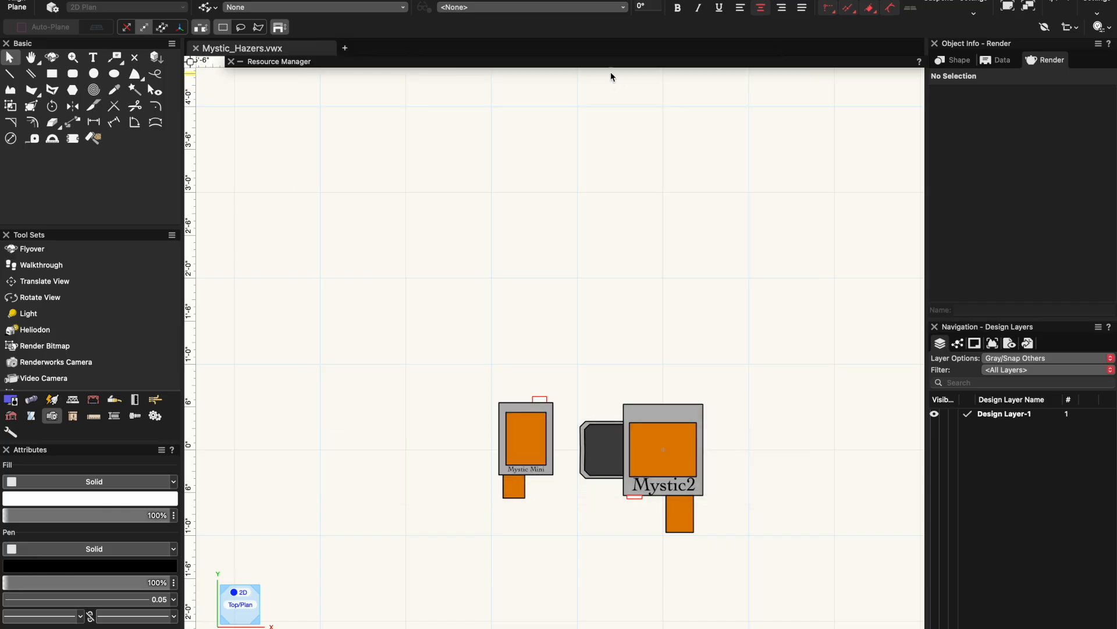
pyautogui.click(605, 62)
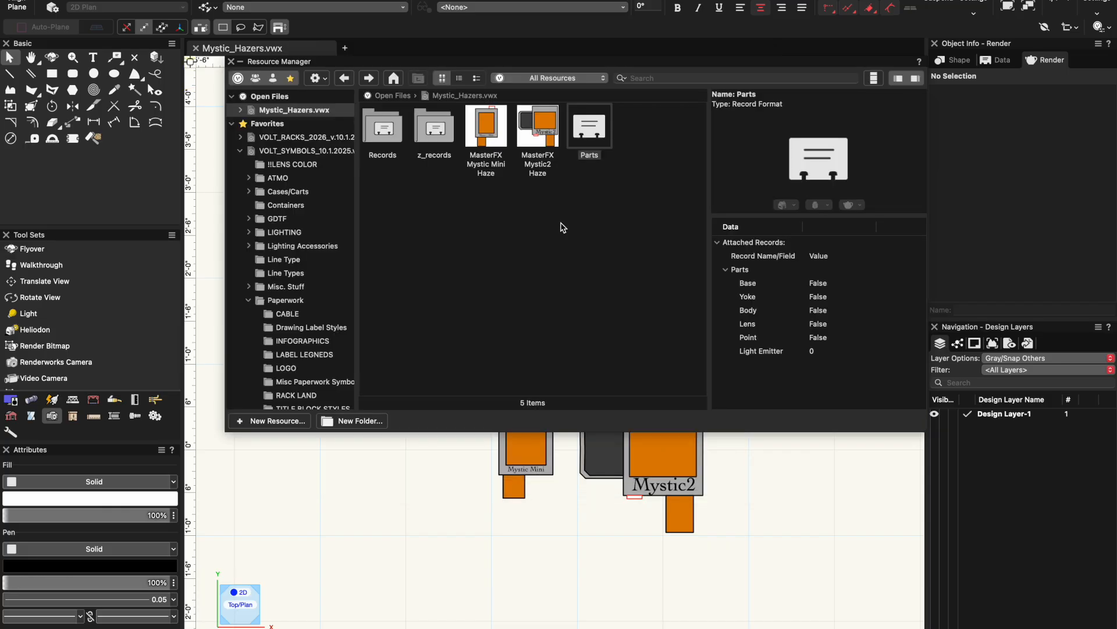
pyautogui.click(437, 546)
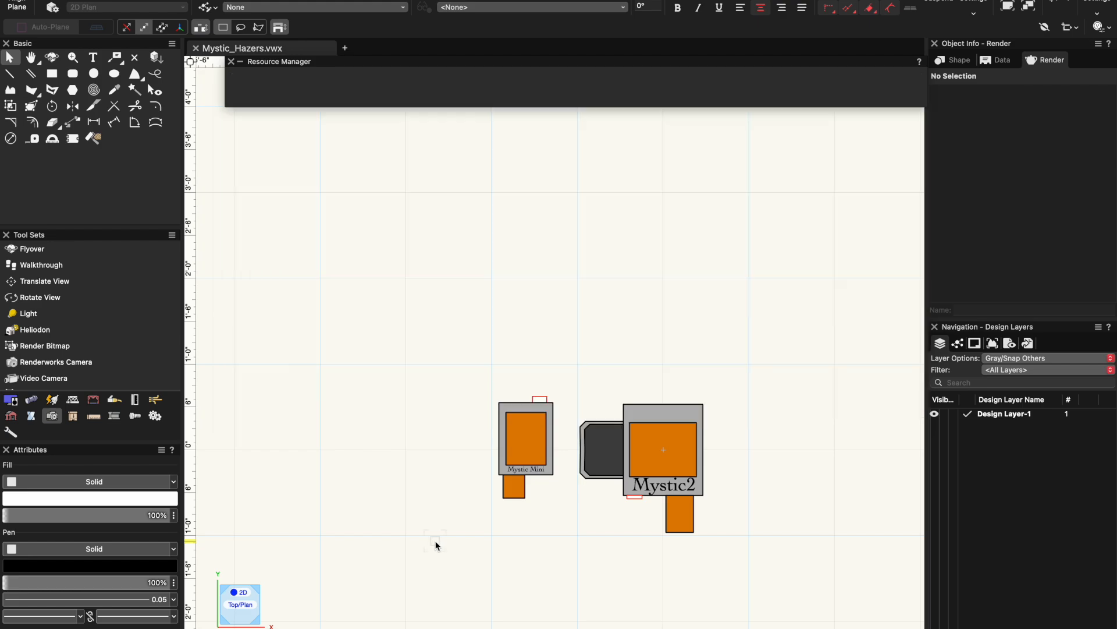
# Inspect both hazers side by side in a 3D view and return to Top/Plan.
pyautogui.click(245, 617)
pyautogui.scroll(4, 685, 528)
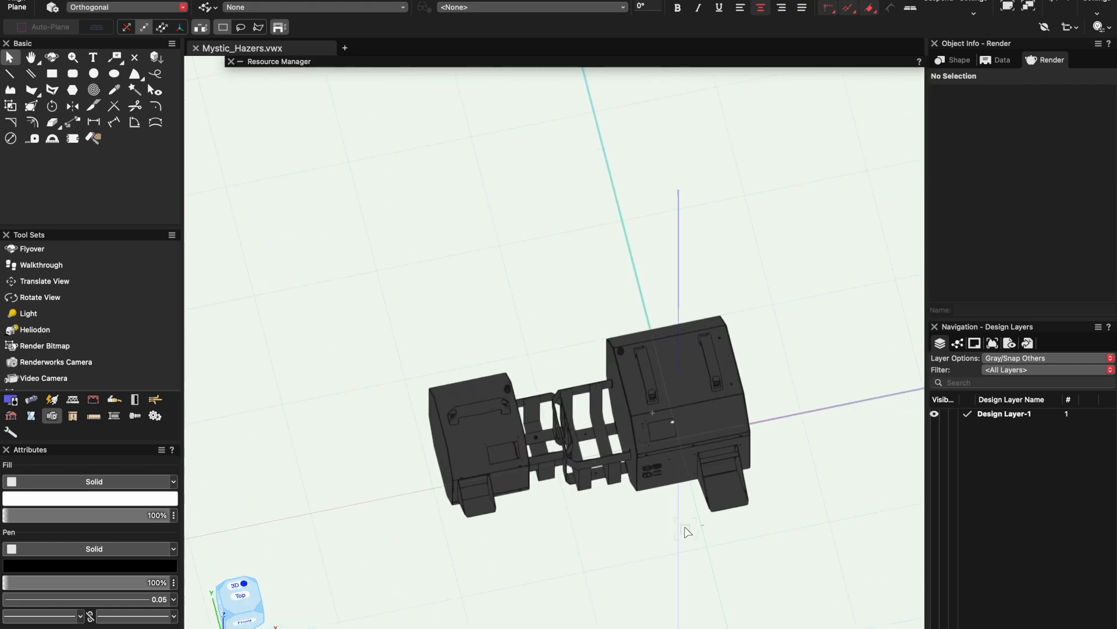
pyautogui.click(245, 592)
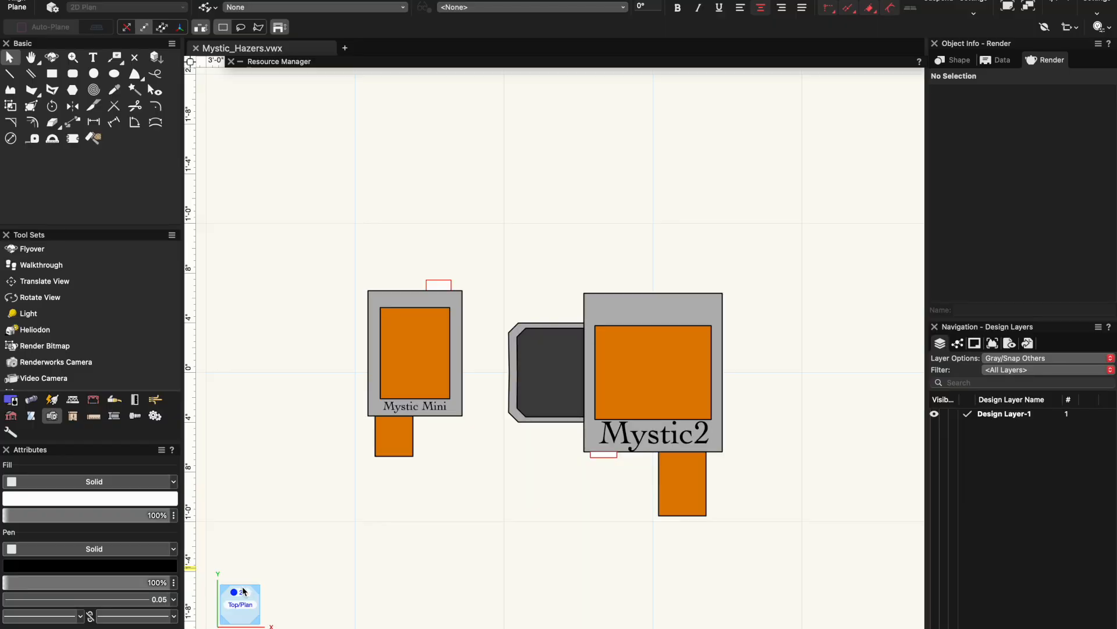
# Locate the placed Mystic2 hazer's symbol and copy the two side frame polygons from its top 2D component.
pyautogui.rightClick(547, 368)
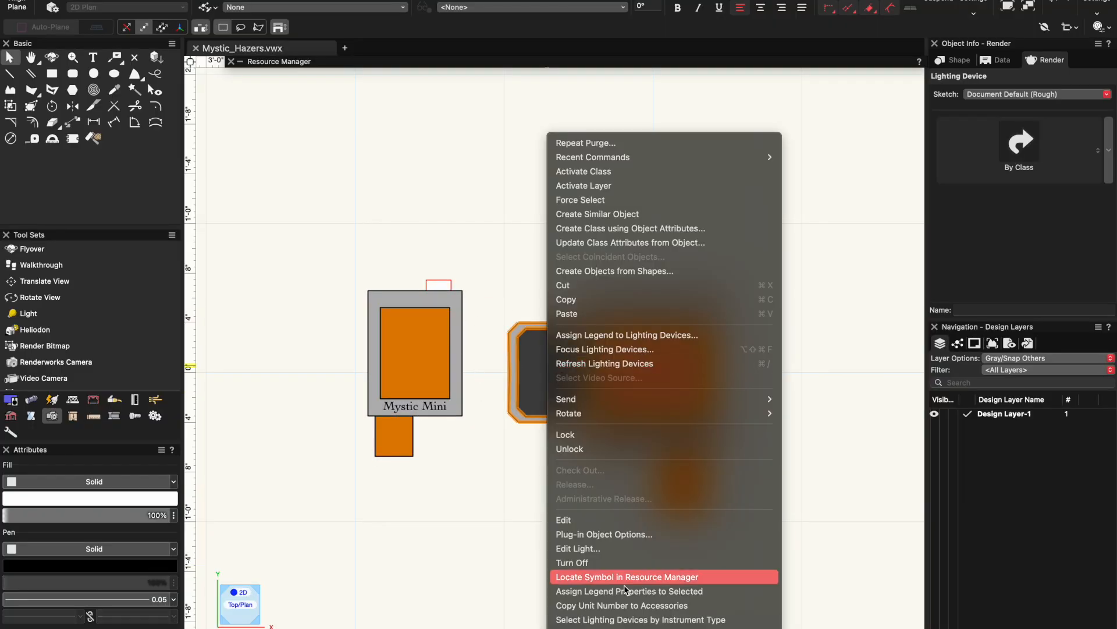
pyautogui.click(623, 575)
pyautogui.rightClick(524, 165)
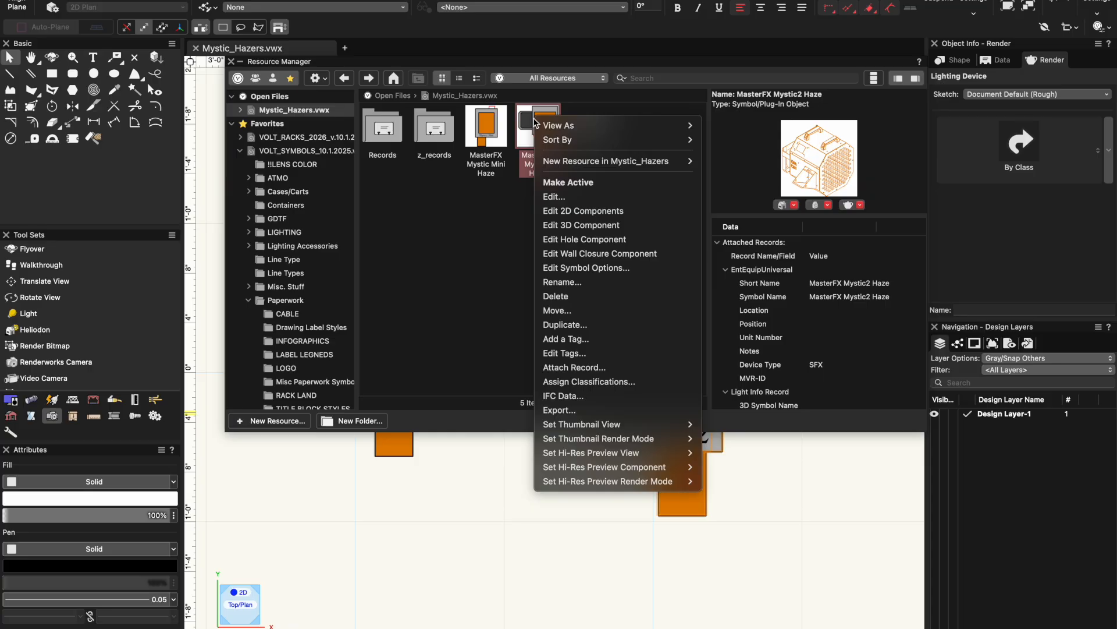
pyautogui.click(567, 208)
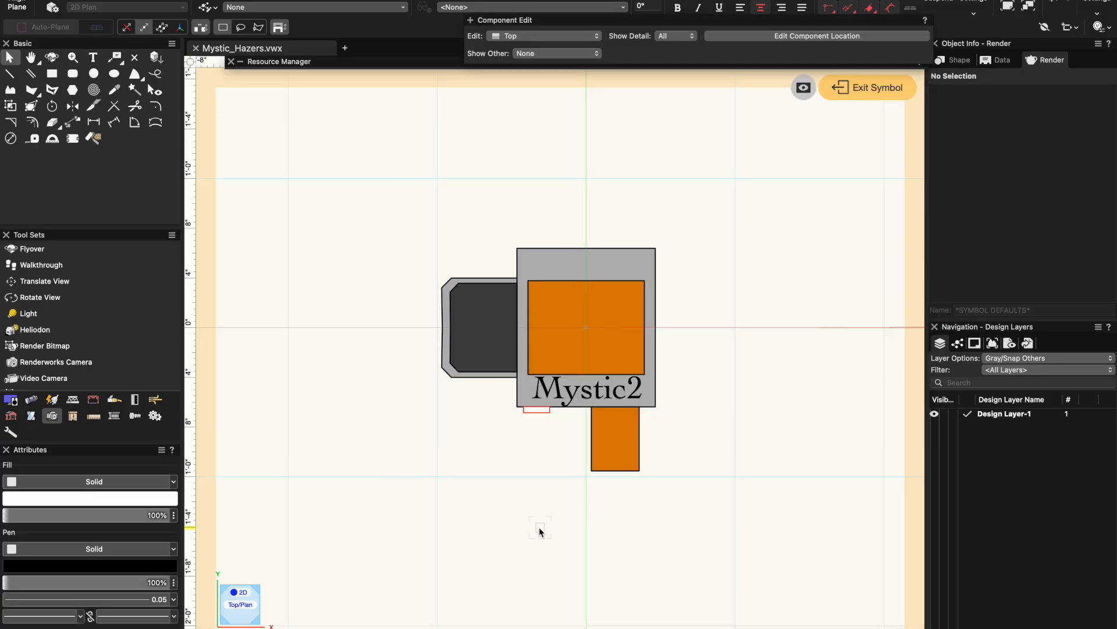
pyautogui.moveTo(381, 201); pyautogui.dragTo(526, 417)
pyautogui.click(446, 166)
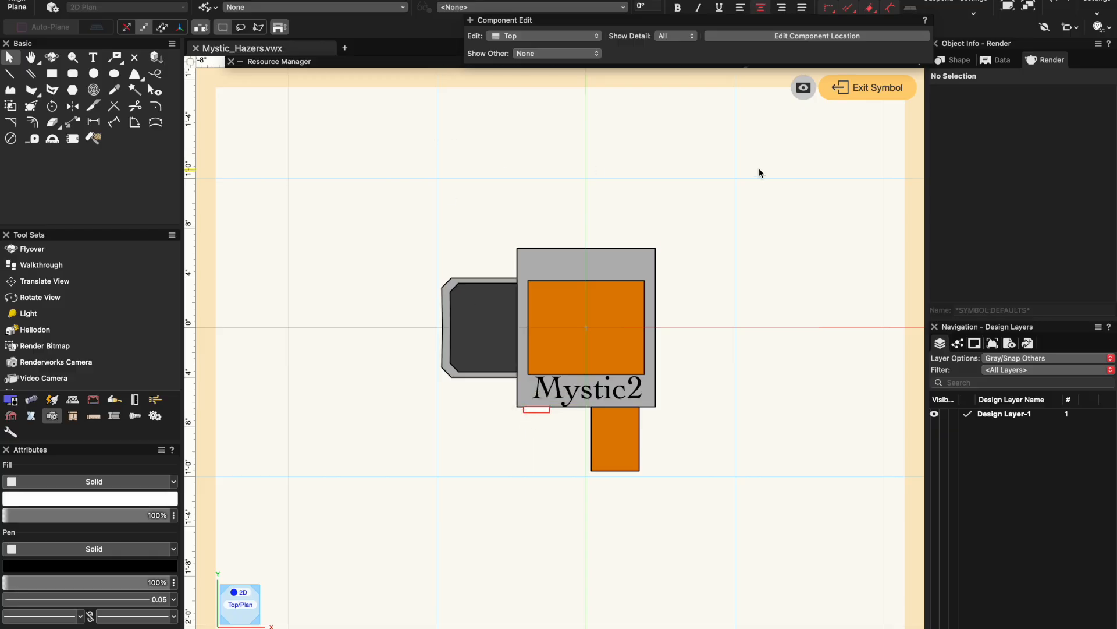
pyautogui.rightClick(383, 347)
pyautogui.click(466, 576)
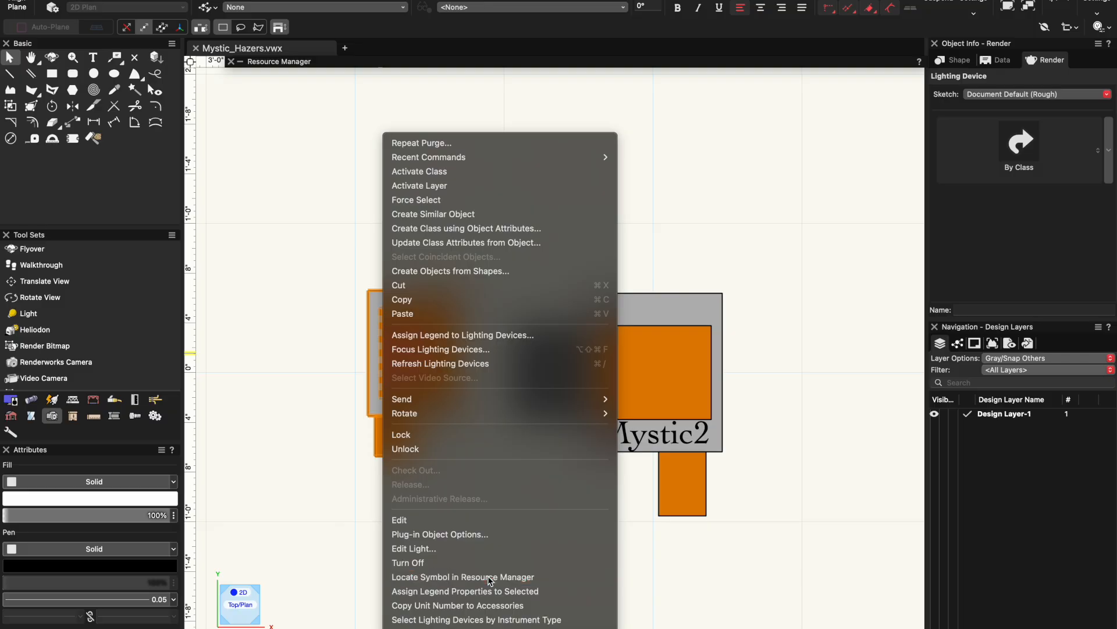
pyautogui.rightClick(493, 126)
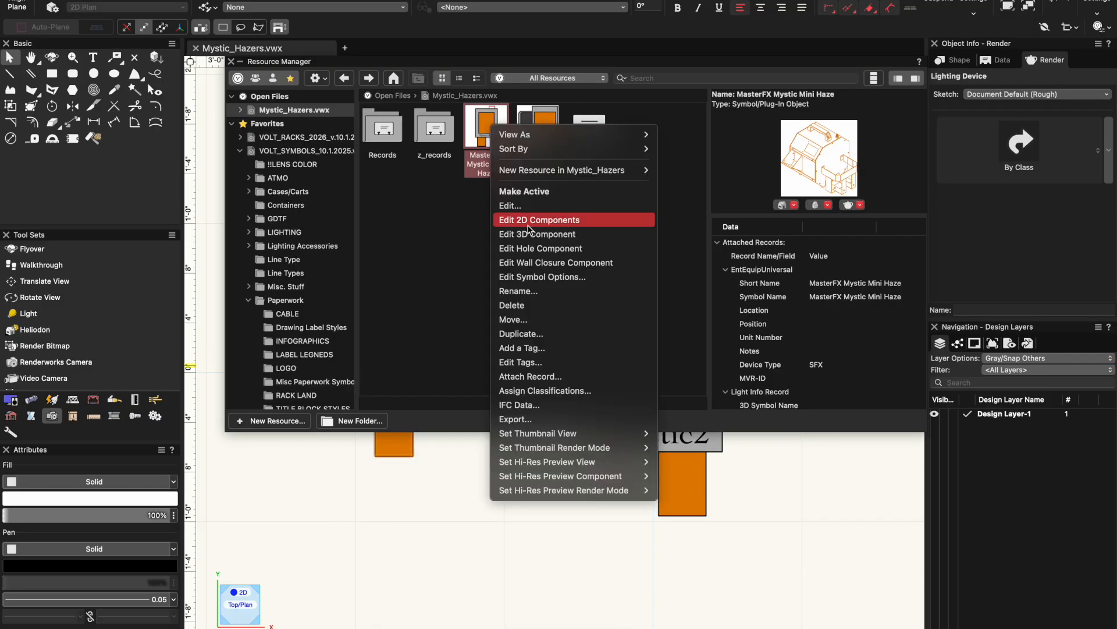
pyautogui.click(530, 221)
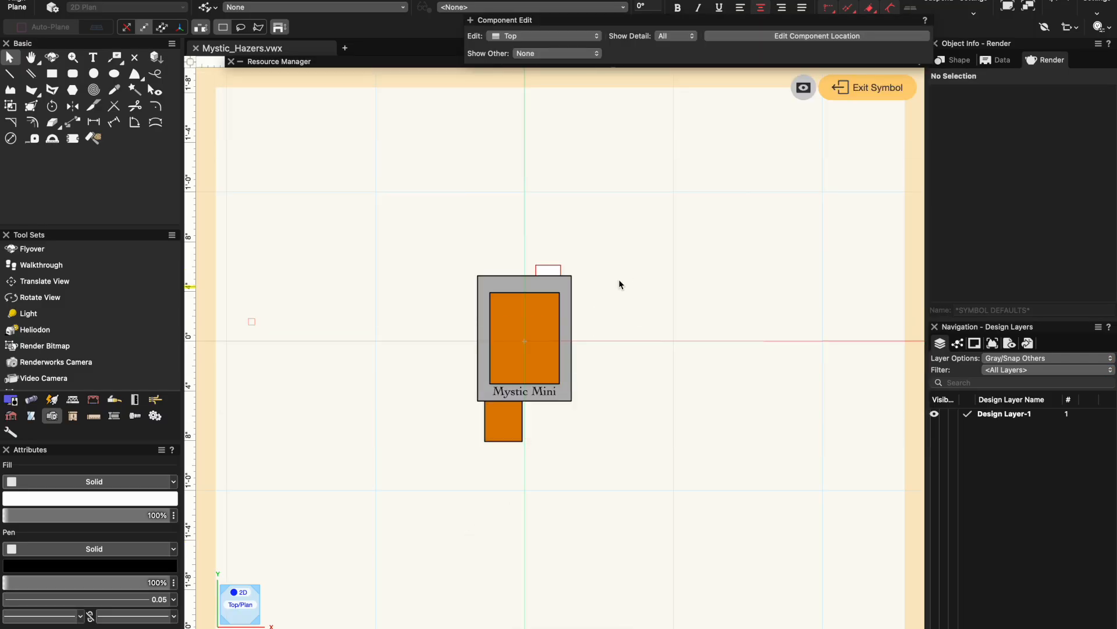
pyautogui.click(872, 90)
pyautogui.click(557, 234)
# Place an instance of the MasterFX Mystic Mini Haze symbol below the existing Mystic Mini hazer, clear of it.
pyautogui.moveTo(522, 62)
pyautogui.moveTo(481, 125); pyautogui.dragTo(411, 517)
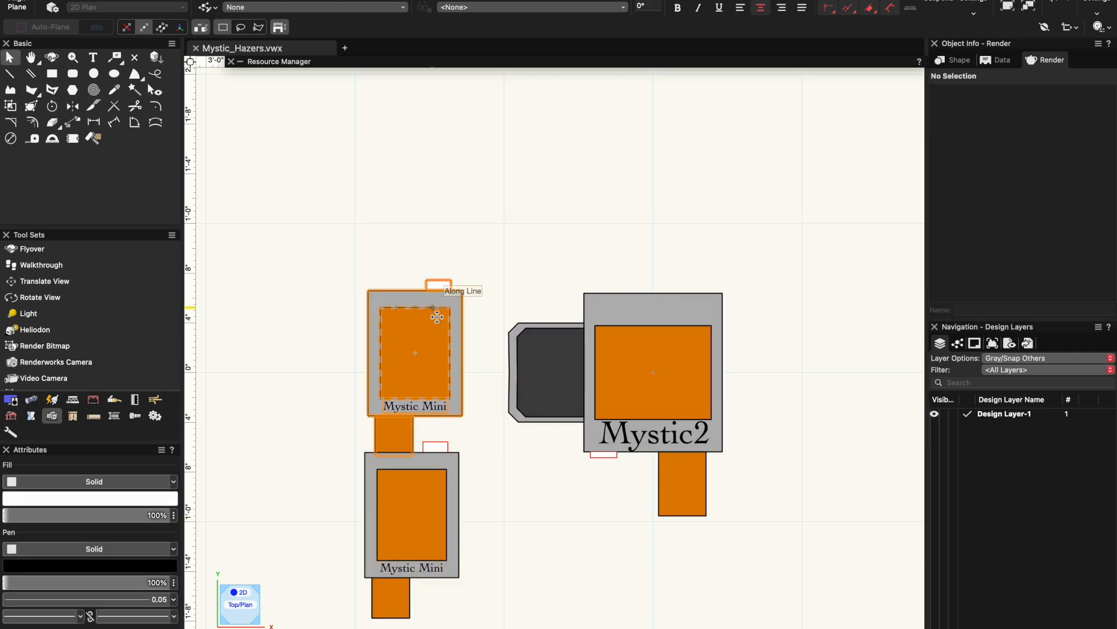
pyautogui.scroll(-3, 437, 317)
pyautogui.moveTo(443, 450); pyautogui.dragTo(437, 526)
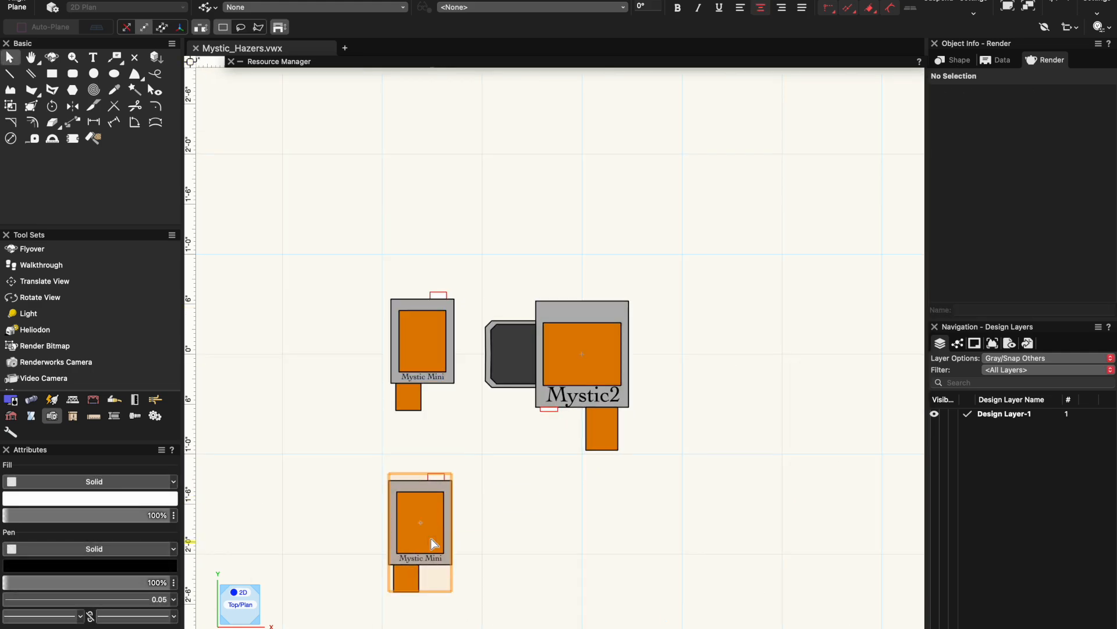
# Edit the new Mystic Mini symbol instance's 2D components and paste the copied side frame polygons there.
pyautogui.doubleClick(432, 540)
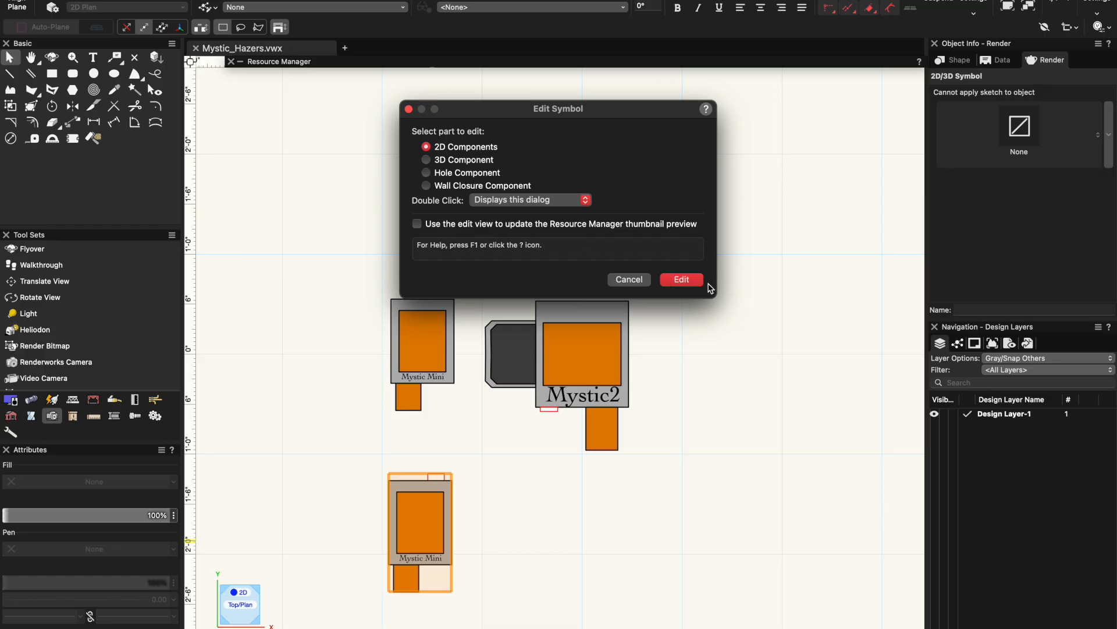
pyautogui.click(682, 280)
pyautogui.rightClick(504, 504)
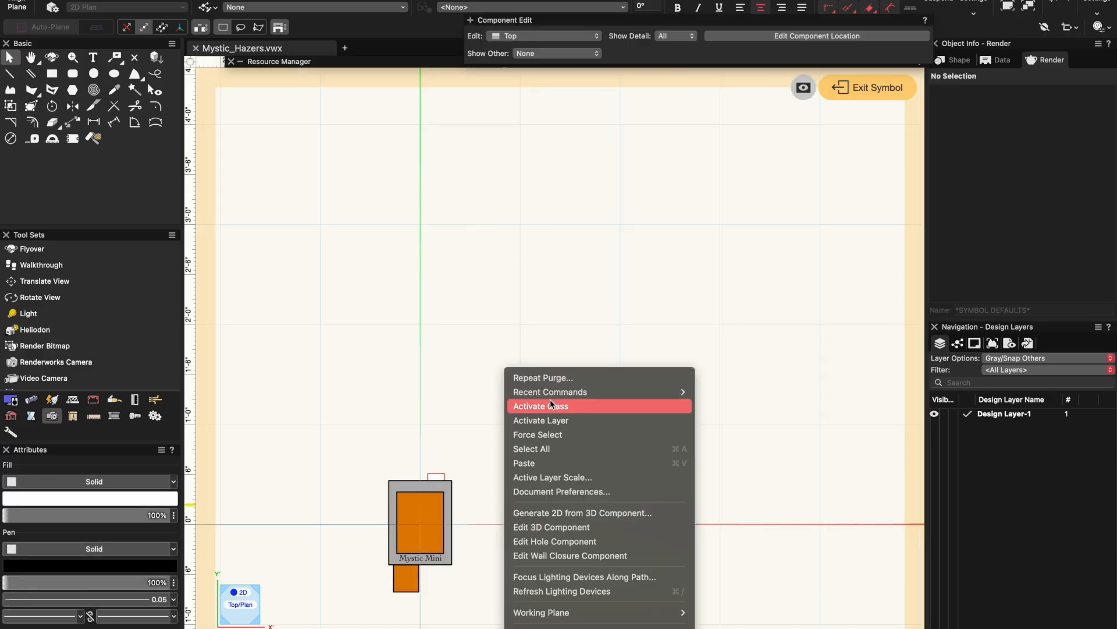
pyautogui.click(547, 463)
# Rotate the pasted frame polygons 180° about the midpoint of their straight edge and exit the symbol.
pyautogui.scroll(3, 504, 505)
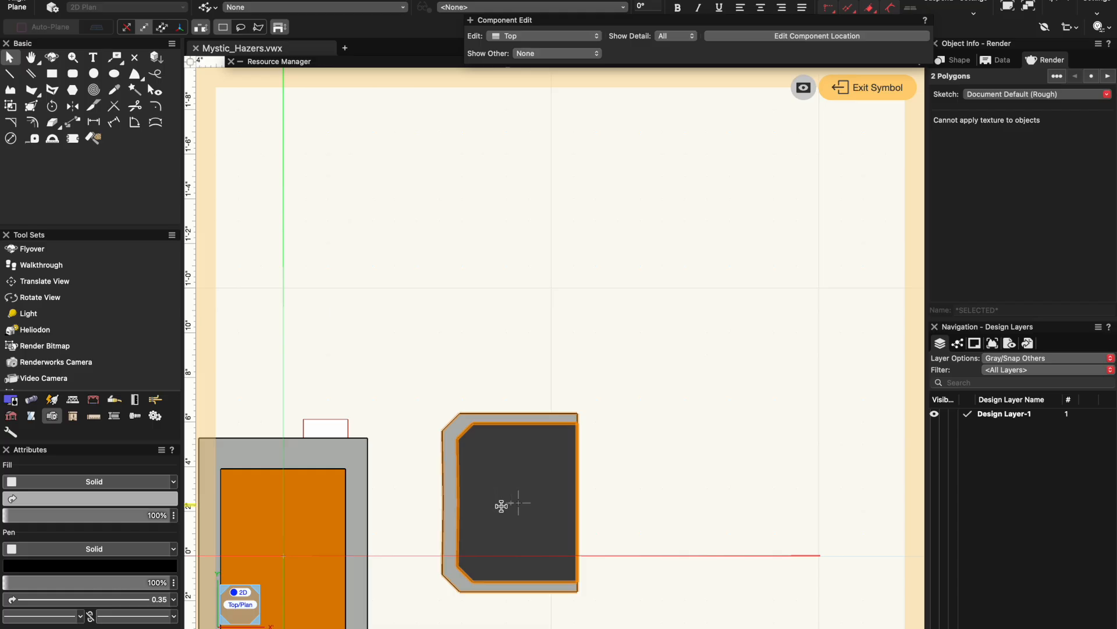
pyautogui.press('super+alt+r')
pyautogui.click(578, 502)
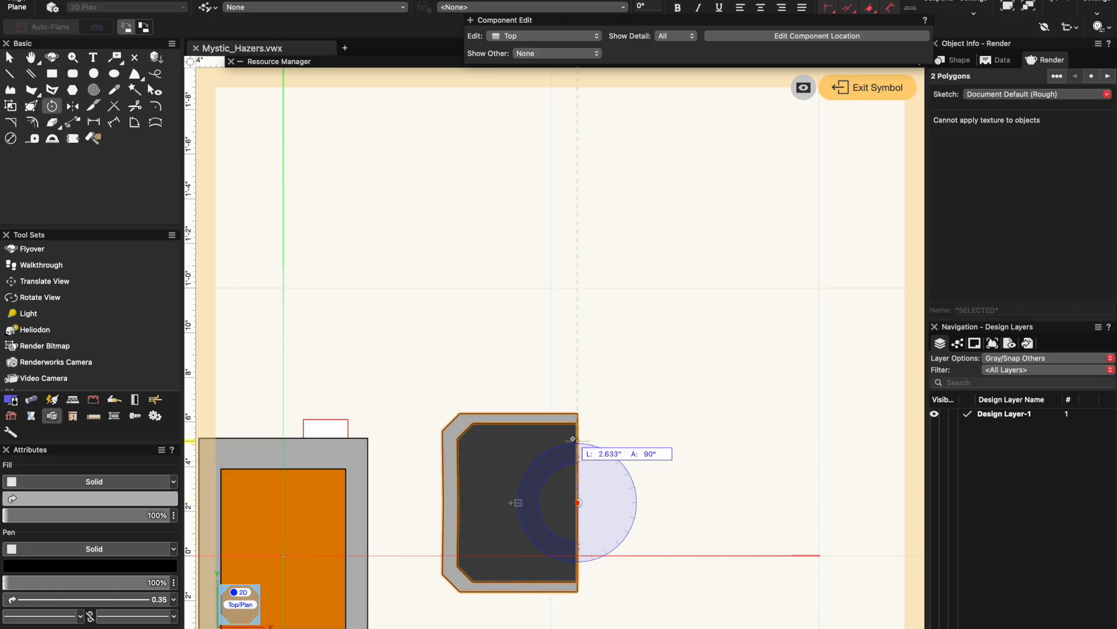
pyautogui.click(577, 385)
pyautogui.click(578, 621)
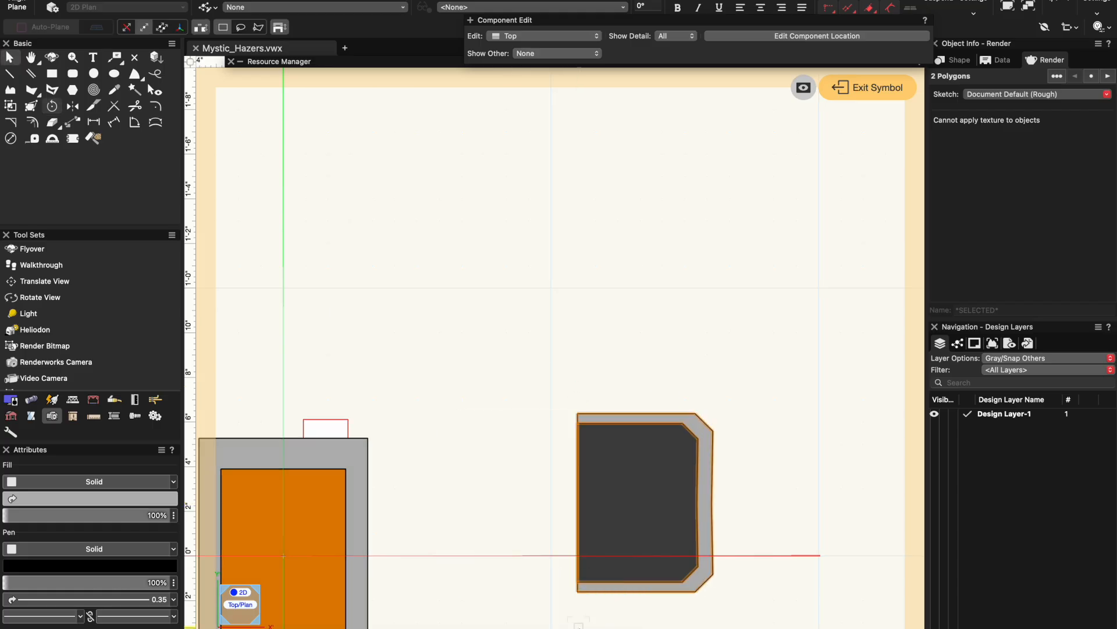
pyautogui.click(847, 89)
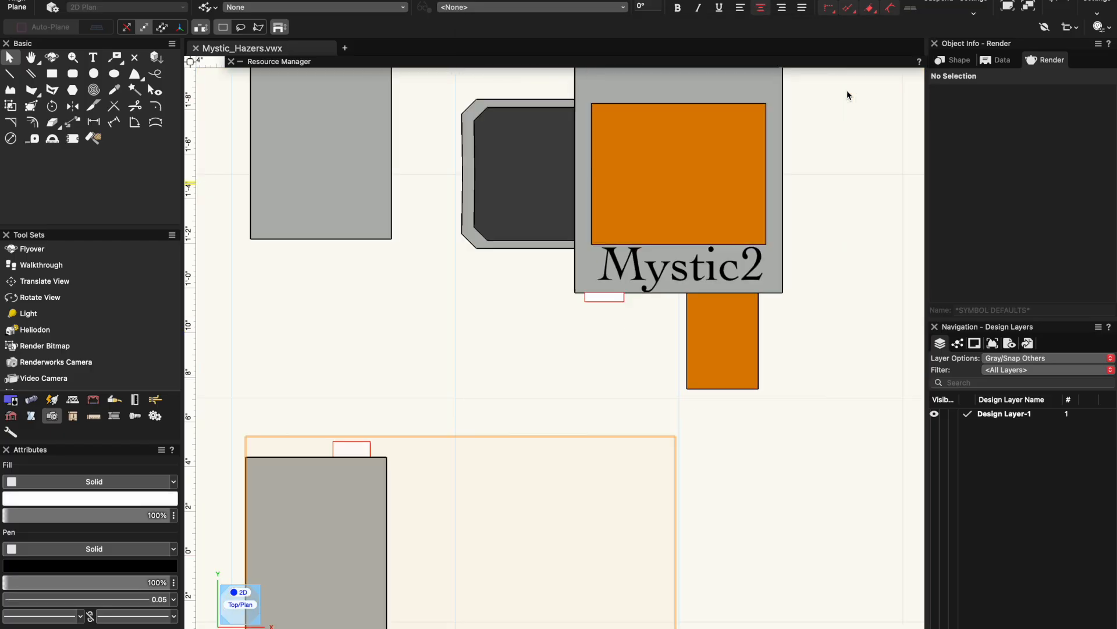
# Cut all the geometry out of the Mystic Mini symbol's top 2D component and exit the symbol.
pyautogui.doubleClick(438, 521)
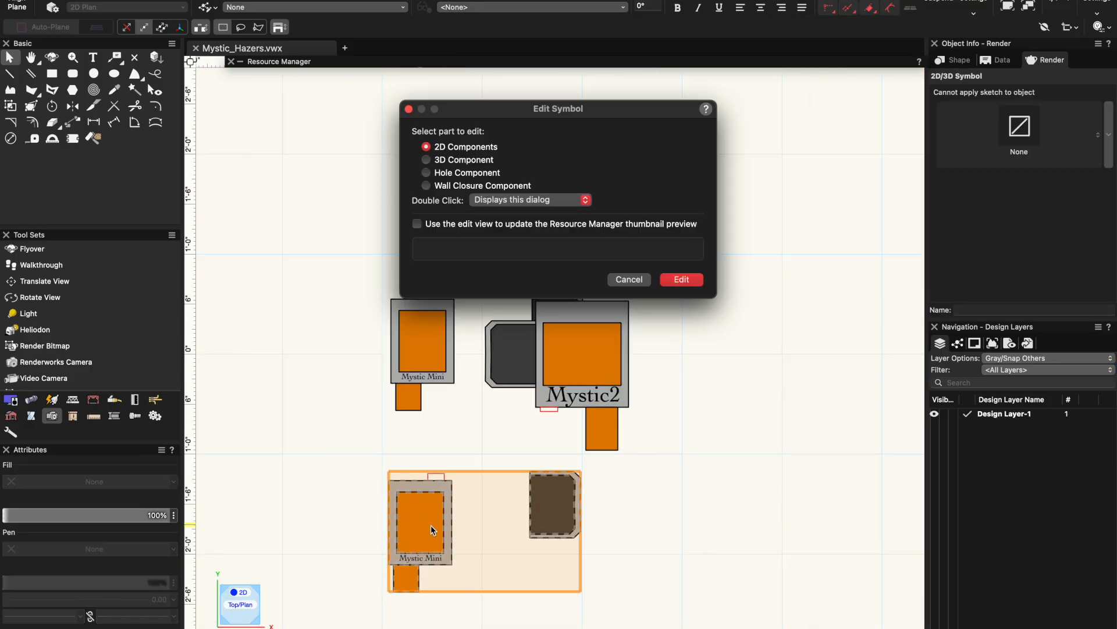
pyautogui.click(682, 279)
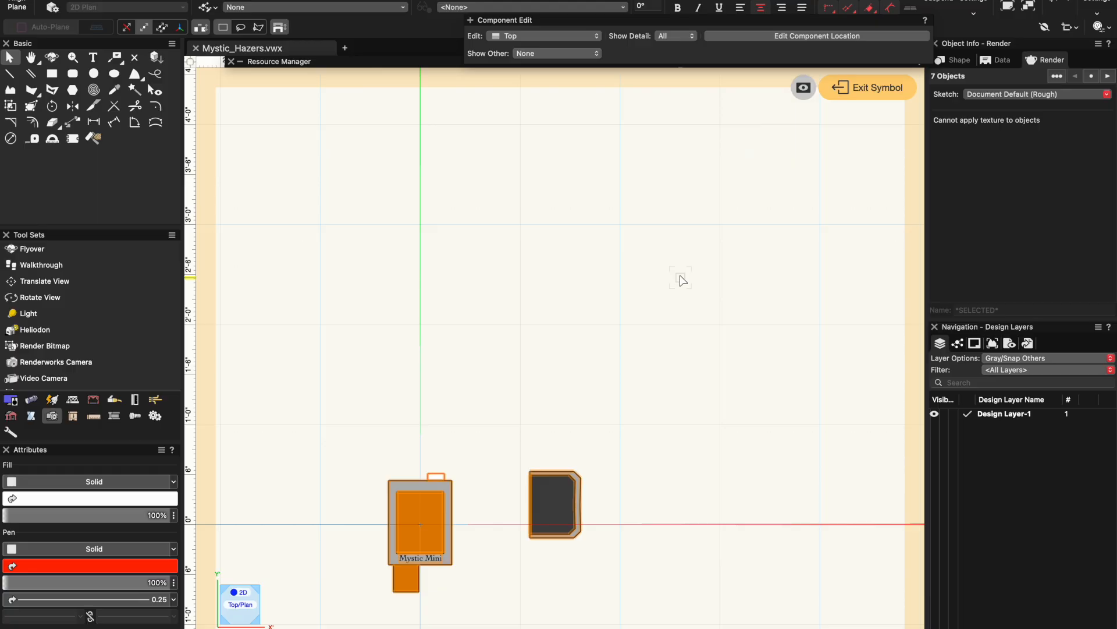
pyautogui.click(853, 93)
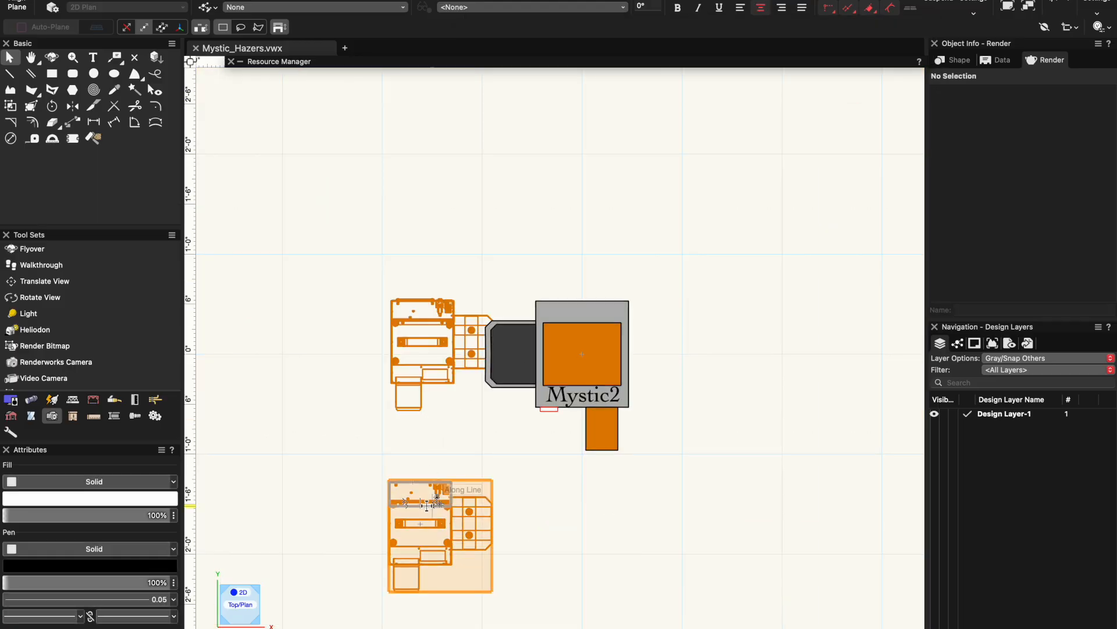
# Reopen the symbol's top 2D component with the 3D component shown, paste the cut geometry and align the hazer body over the 3D outline.
pyautogui.doubleClick(456, 479)
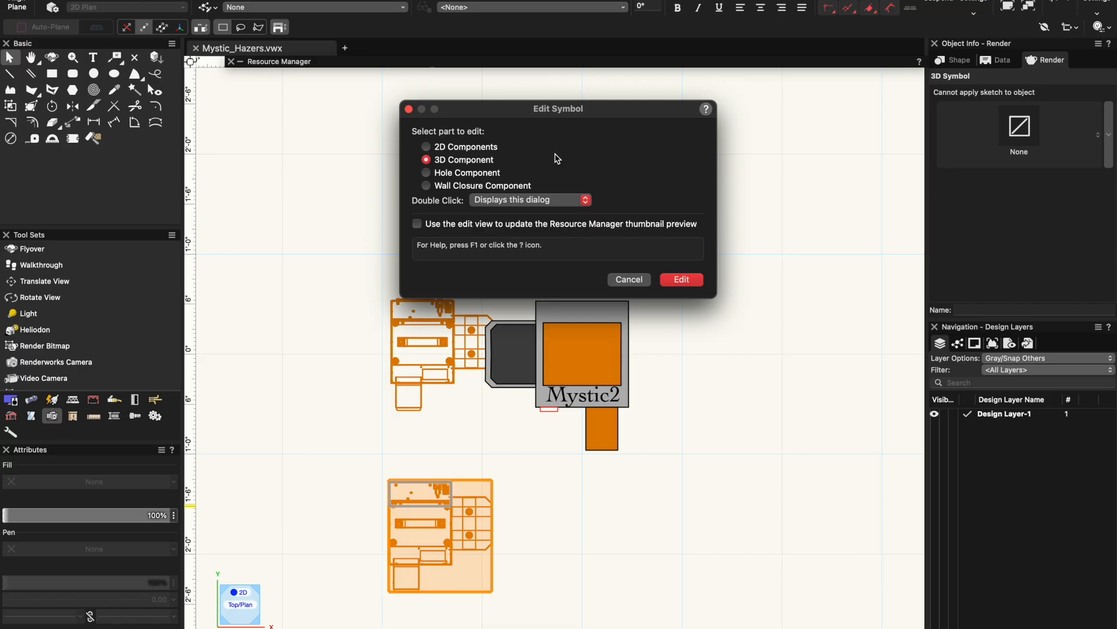
pyautogui.click(668, 280)
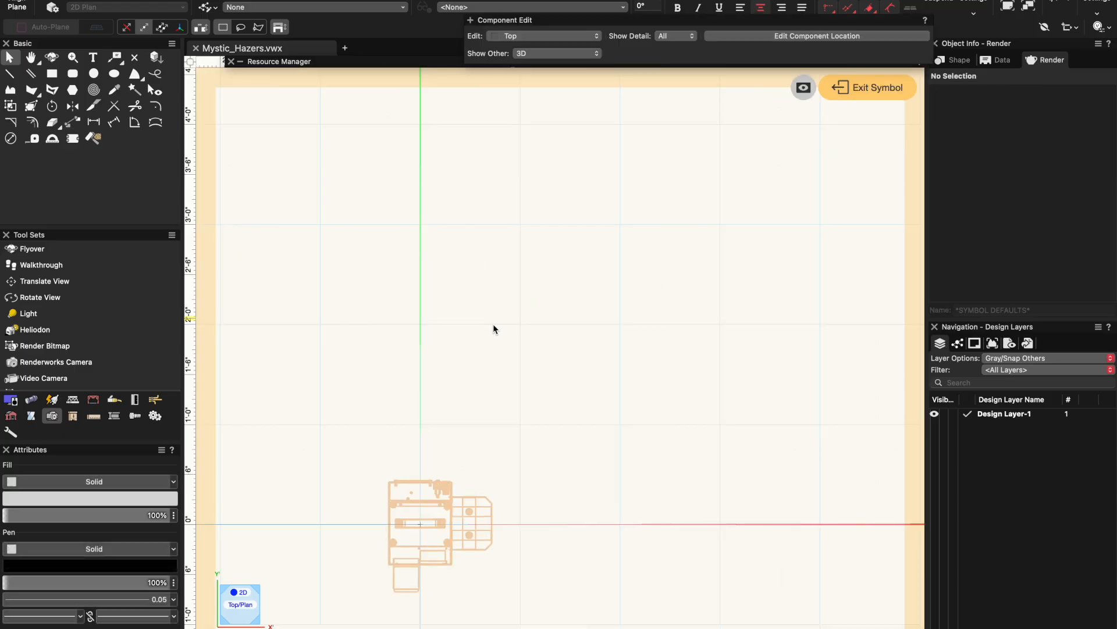
pyautogui.rightClick(388, 338)
pyautogui.click(413, 431)
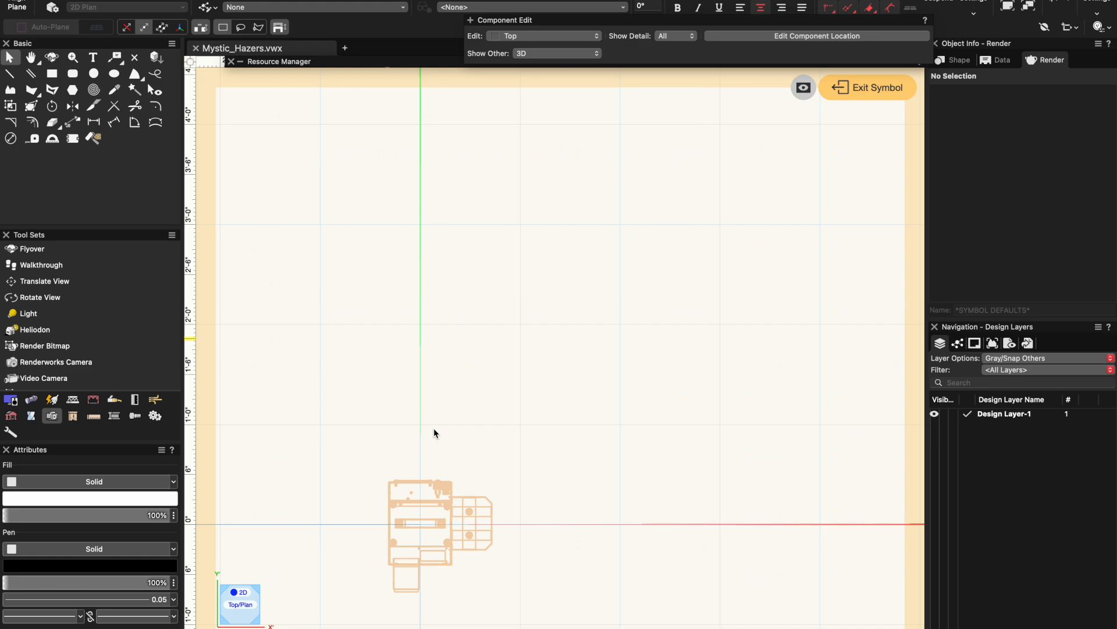
pyautogui.moveTo(355, 376); pyautogui.dragTo(453, 574)
pyautogui.click(454, 576)
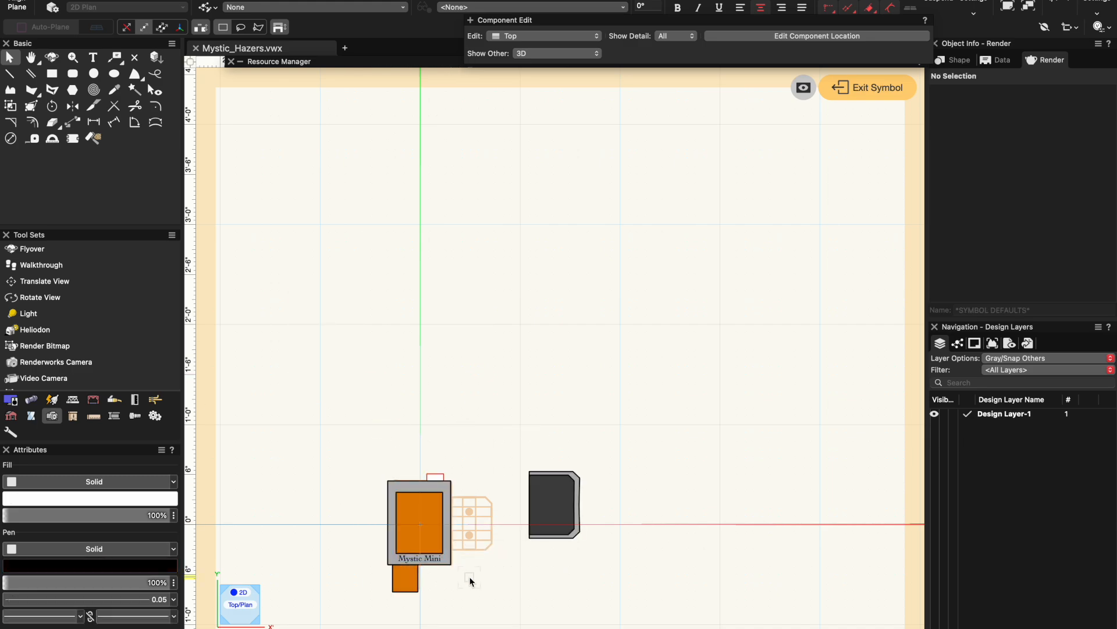
# Move the light gray frame polygon beside the Mystic Mini body and shrink it to fit the 3D side frame.
pyautogui.scroll(5, 461, 583)
pyautogui.click(871, 191)
pyautogui.click(768, 130)
pyautogui.moveTo(700, 170); pyautogui.dragTo(403, 268)
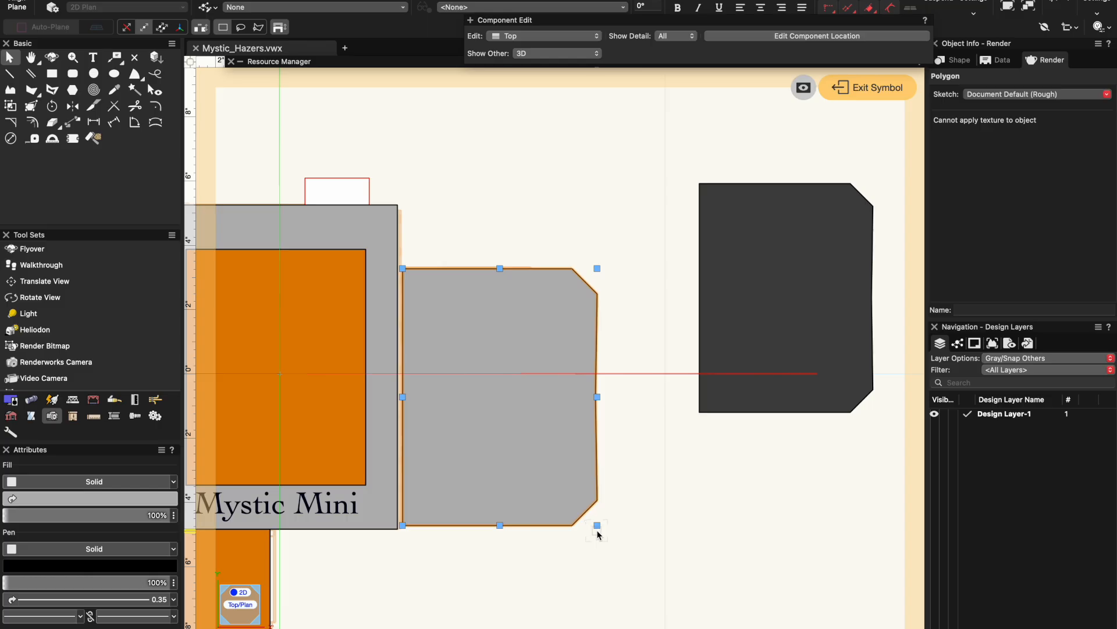
pyautogui.moveTo(597, 526); pyautogui.dragTo(571, 491)
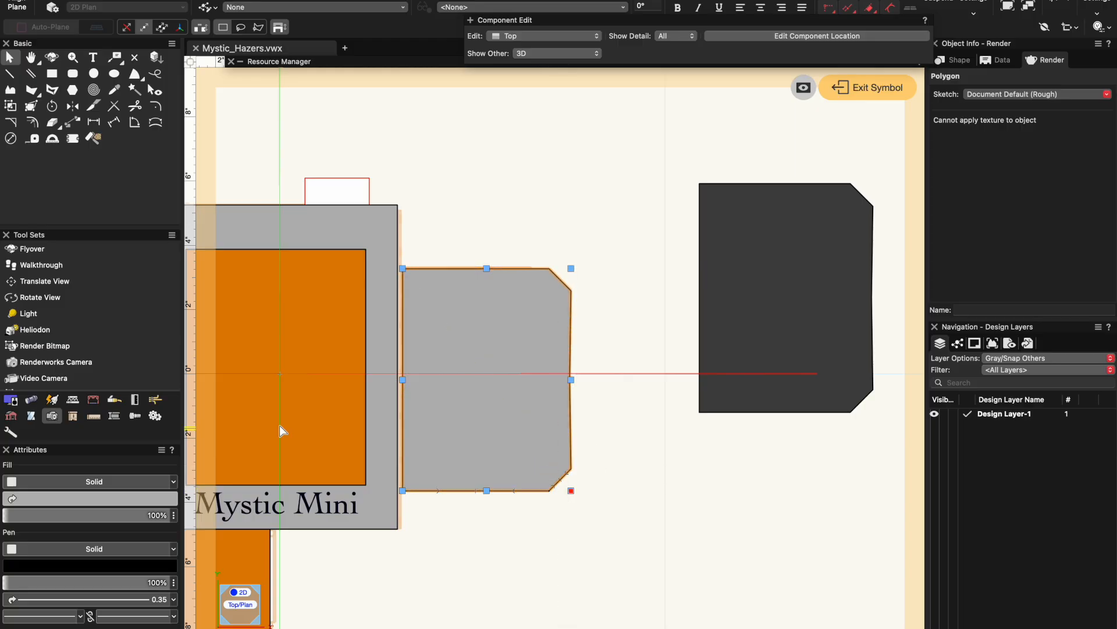
# Remove the side-frame polygon's fill and resize it to match the 3D frame outline, extending its straight edge to the Mystic Mini body.
pyautogui.click(64, 482)
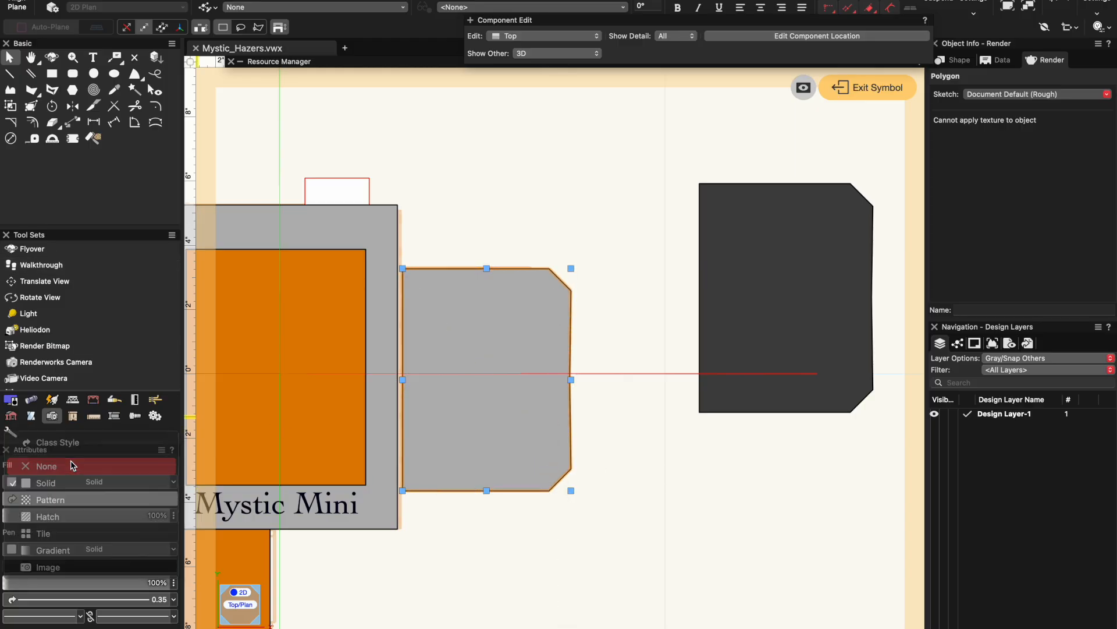
pyautogui.click(65, 466)
pyautogui.scroll(5, 506, 464)
pyautogui.moveTo(640, 519); pyautogui.dragTo(606, 479)
pyautogui.scroll(-2, 579, 483)
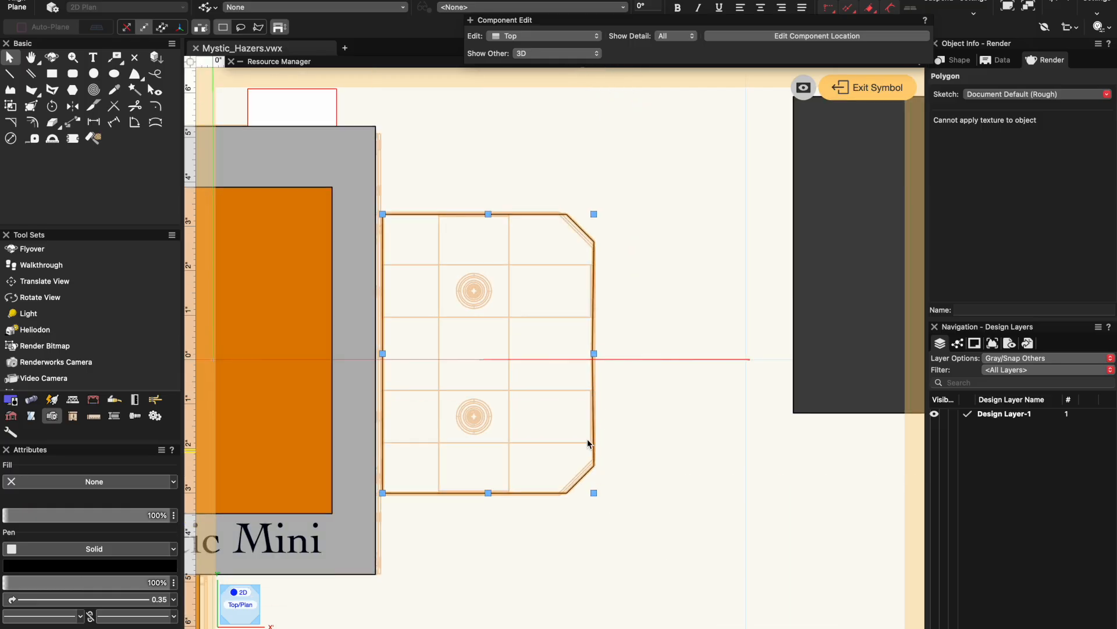
pyautogui.scroll(4, 358, 353)
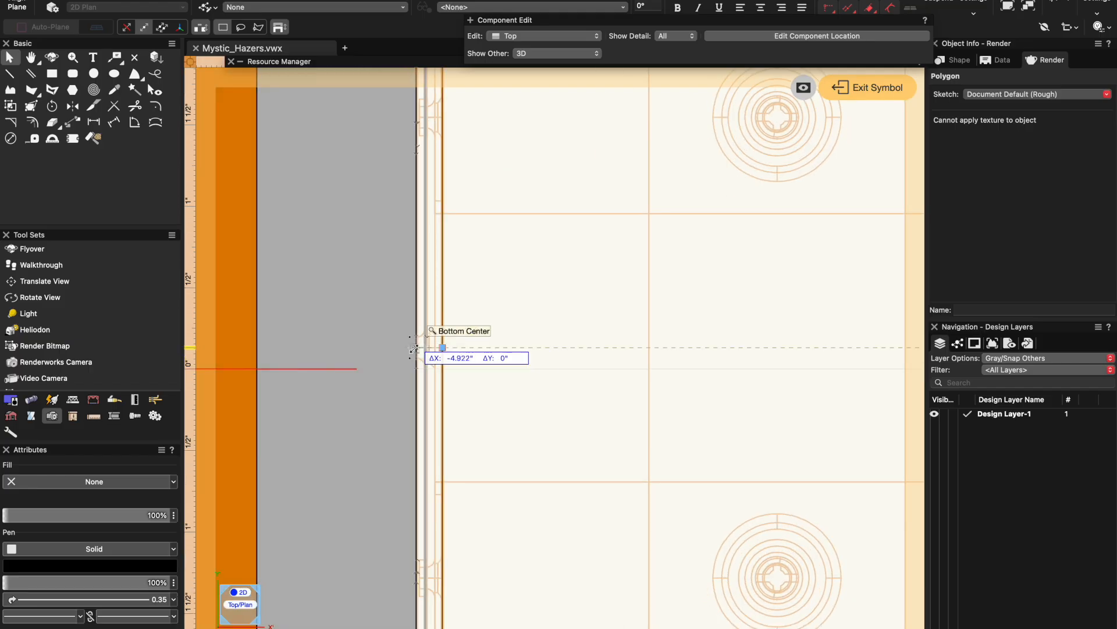
pyautogui.scroll(-5, 373, 328)
pyautogui.scroll(-2, 373, 328)
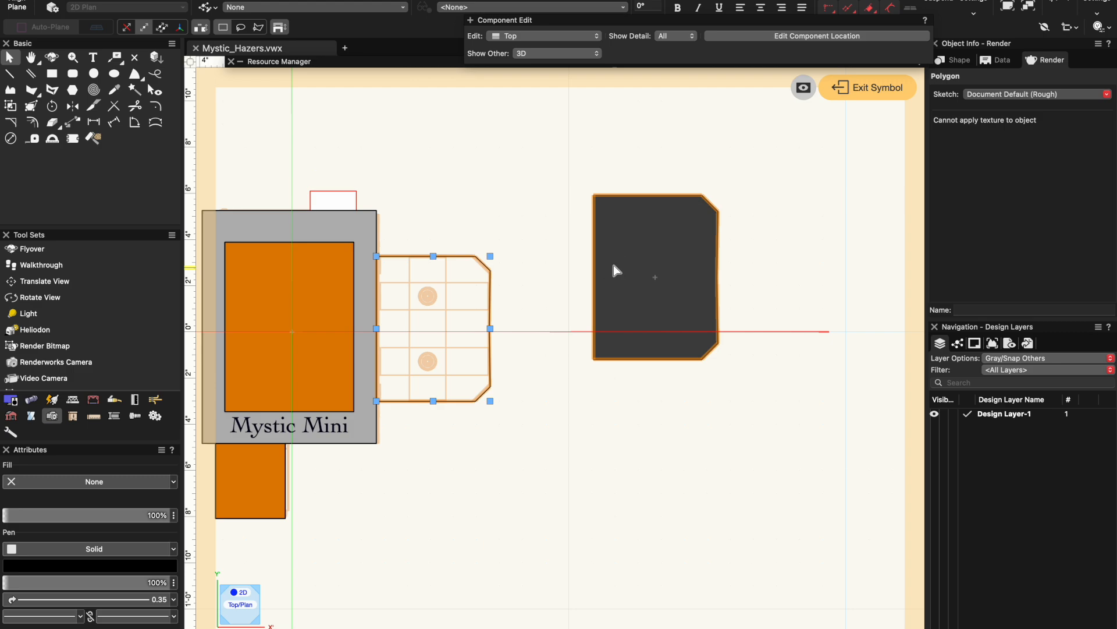
# Delete the separate dark gray frame polygon and give the remaining side-frame polygon a solid fill.
pyautogui.click(614, 265)
pyautogui.press('Delete')
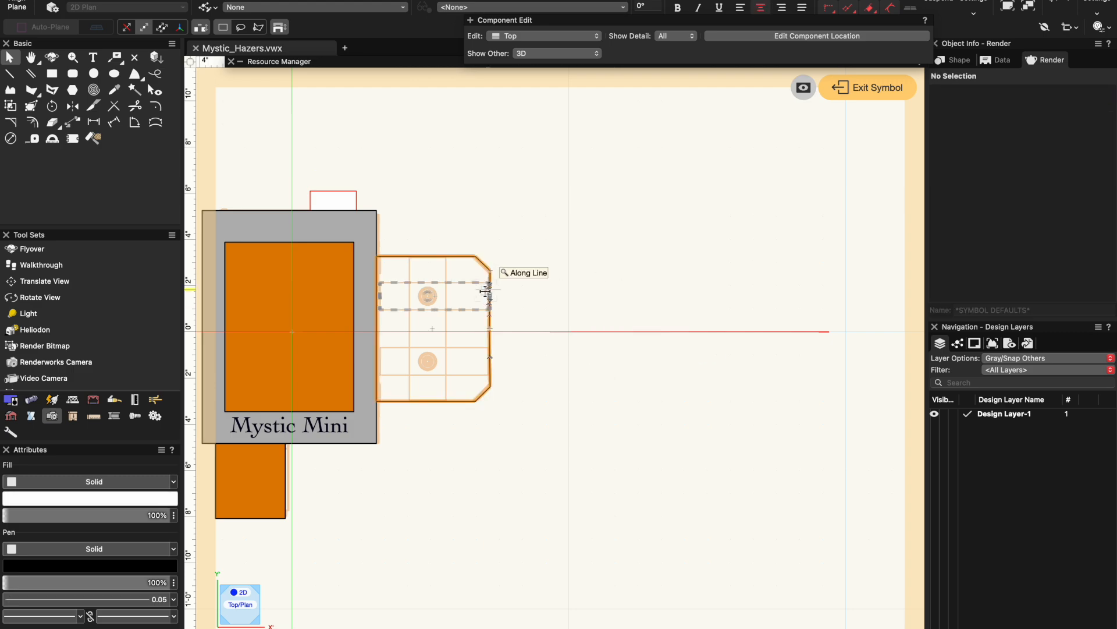
pyautogui.click(490, 288)
pyautogui.click(146, 483)
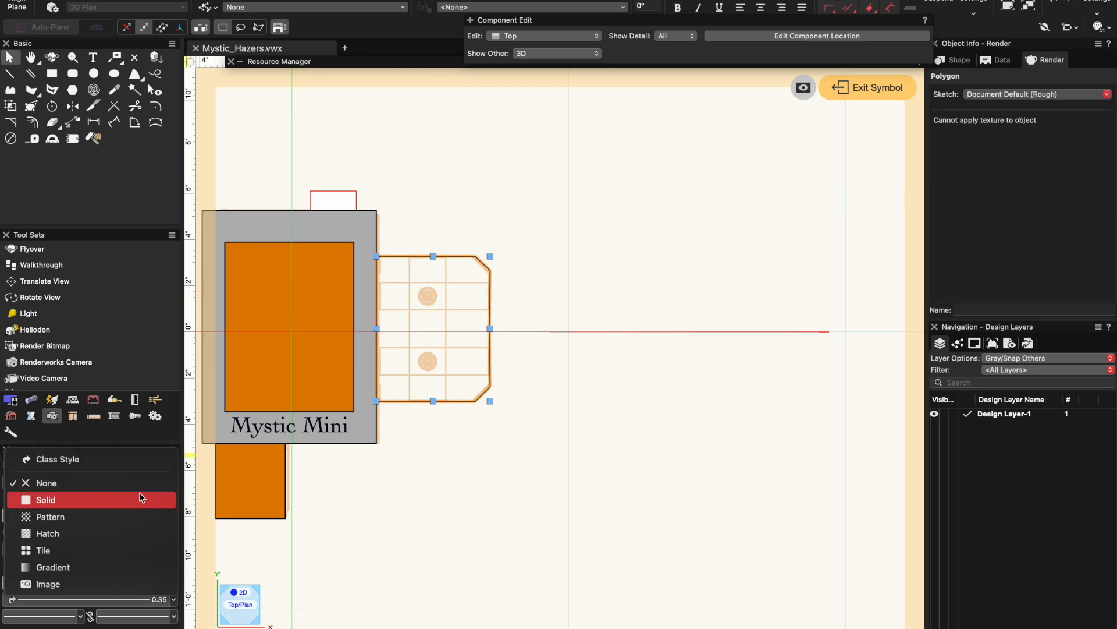
pyautogui.click(142, 499)
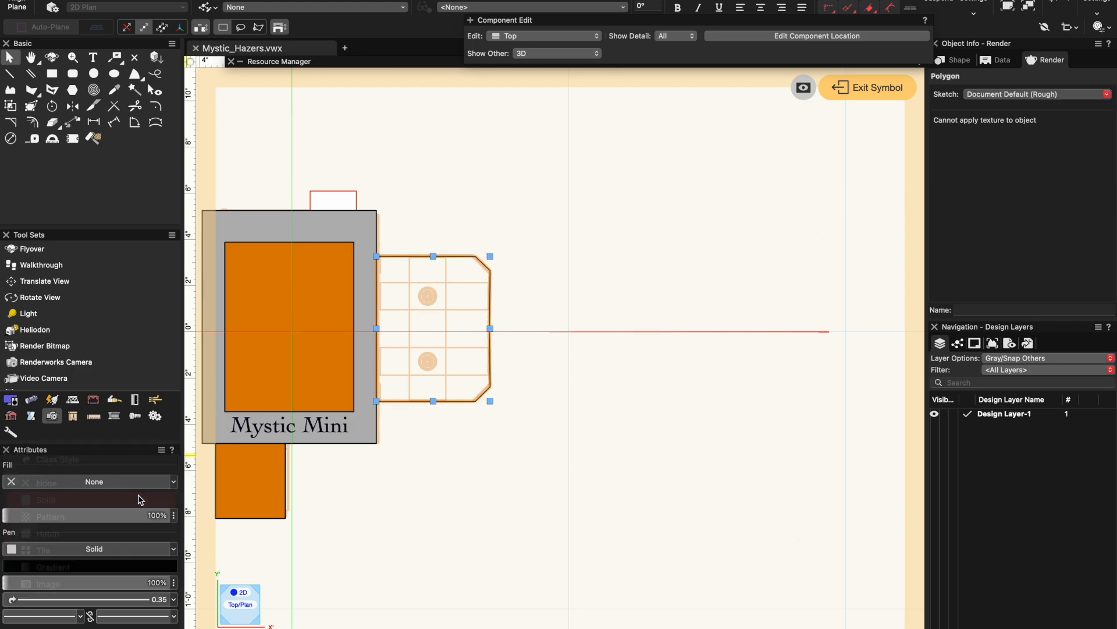
pyautogui.click(489, 435)
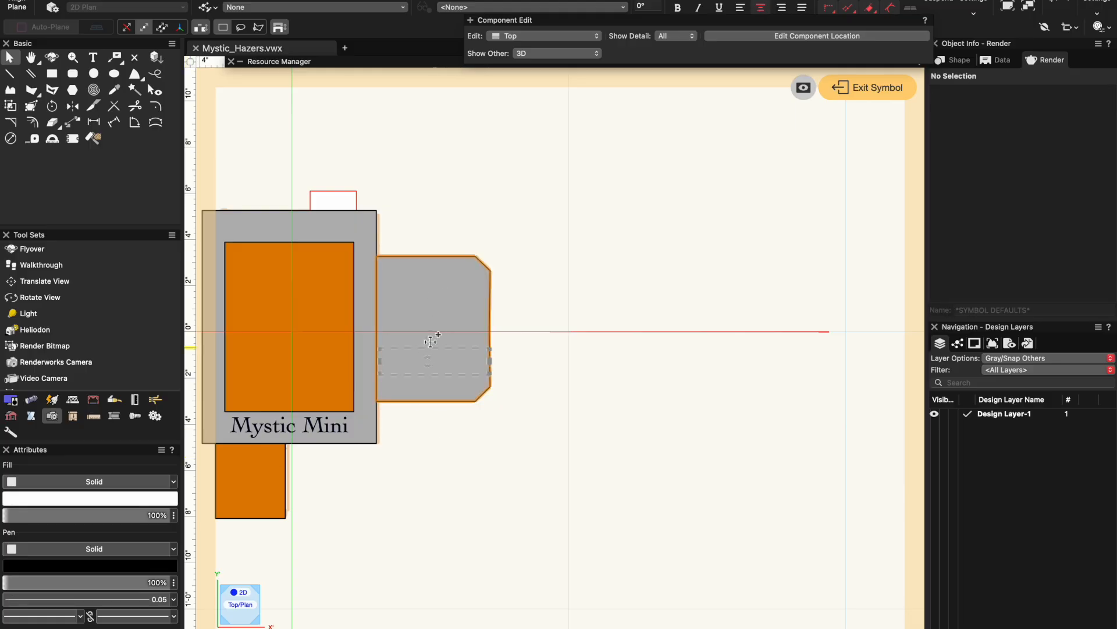
# Duplicate the light gray frame polygon, shrink the copy slightly and snap its straight edge's midpoint to the body's edge inside the original.
pyautogui.keyDown('alt'); pyautogui.moveTo(431, 341); pyautogui.dragTo(634, 278); pyautogui.keyUp('alt')
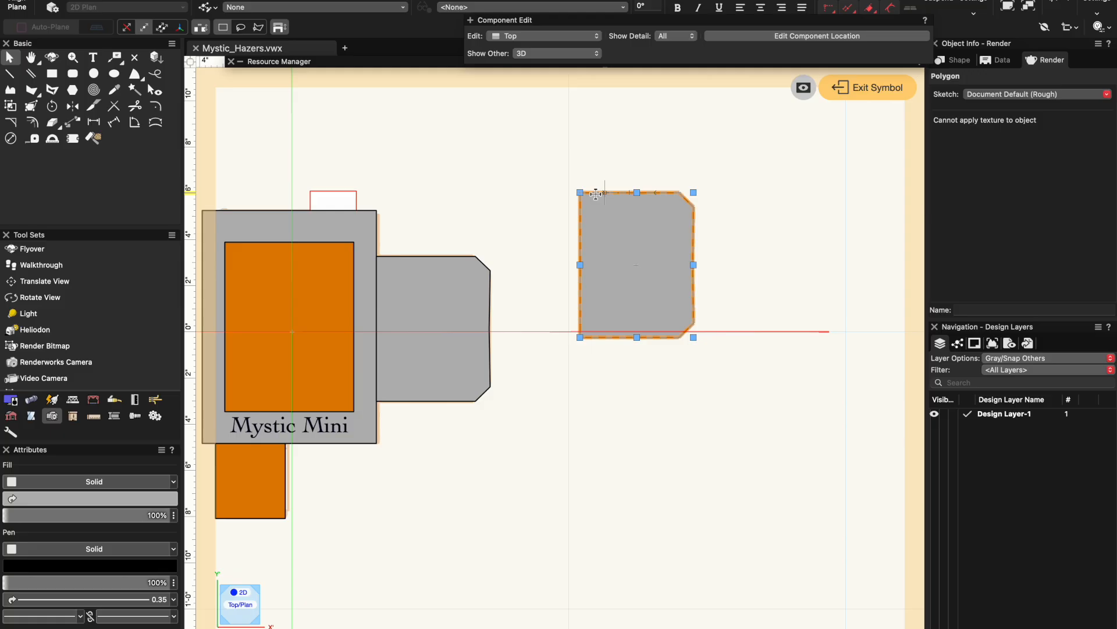
pyautogui.moveTo(581, 192); pyautogui.dragTo(588, 203)
pyautogui.scroll(3, 590, 203)
pyautogui.click(578, 236)
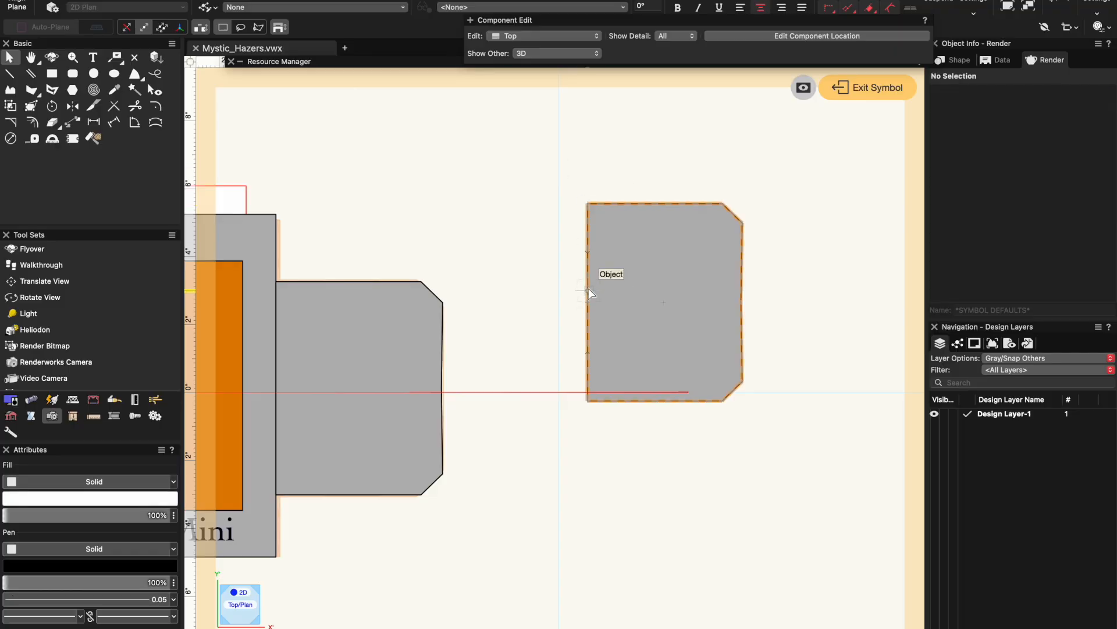
pyautogui.moveTo(588, 300); pyautogui.dragTo(275, 385)
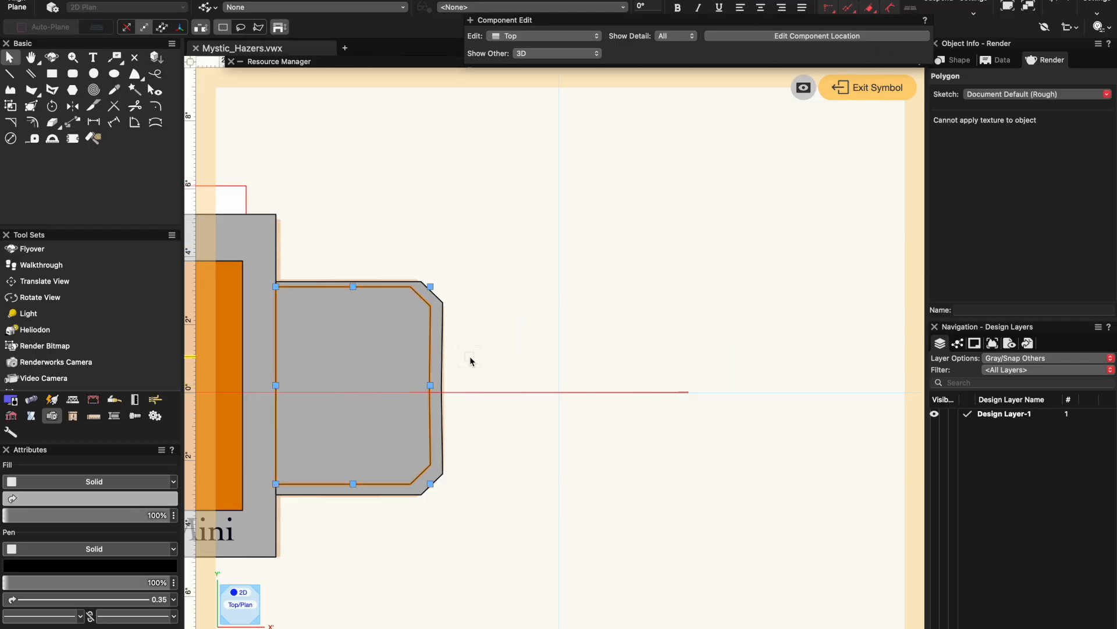
# Fill the inner frame polygon with dark gray and exit the symbol.
pyautogui.click(103, 499)
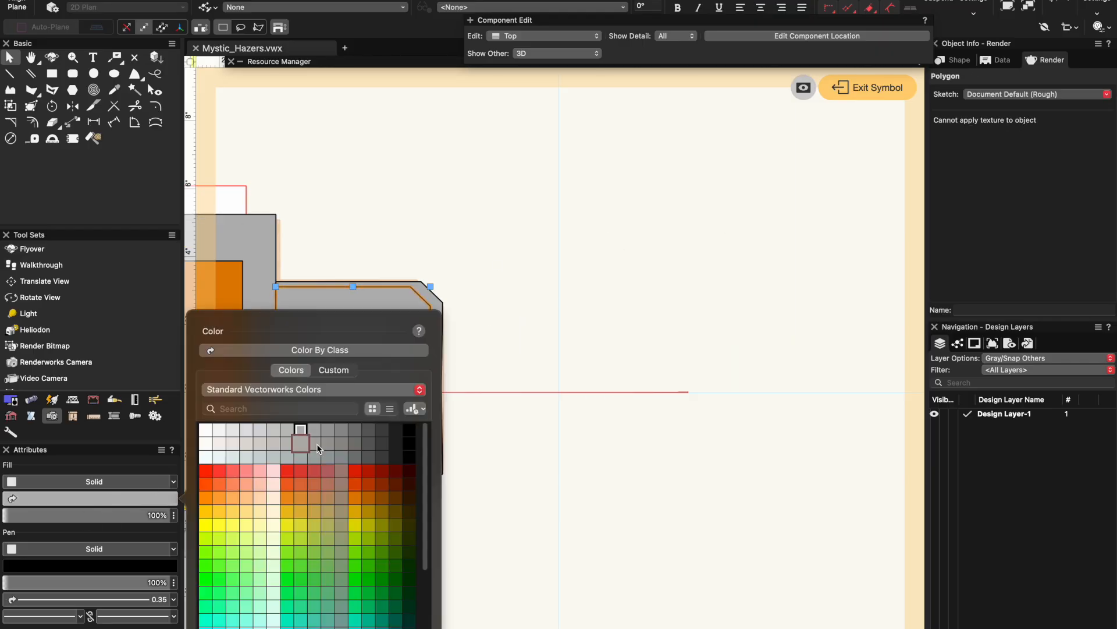
pyautogui.click(383, 432)
pyautogui.click(731, 219)
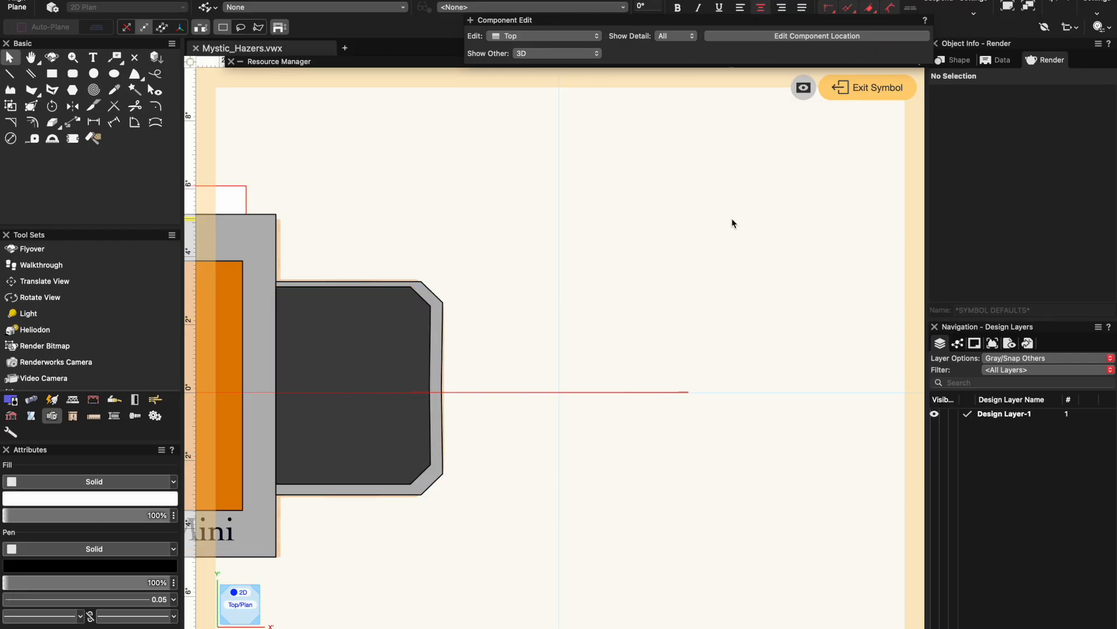
pyautogui.click(873, 94)
# Reopen the loose Mystic Mini symbol's top 2D component and shrink the dark gray inner polygon to widen the light gray border.
pyautogui.click(465, 518)
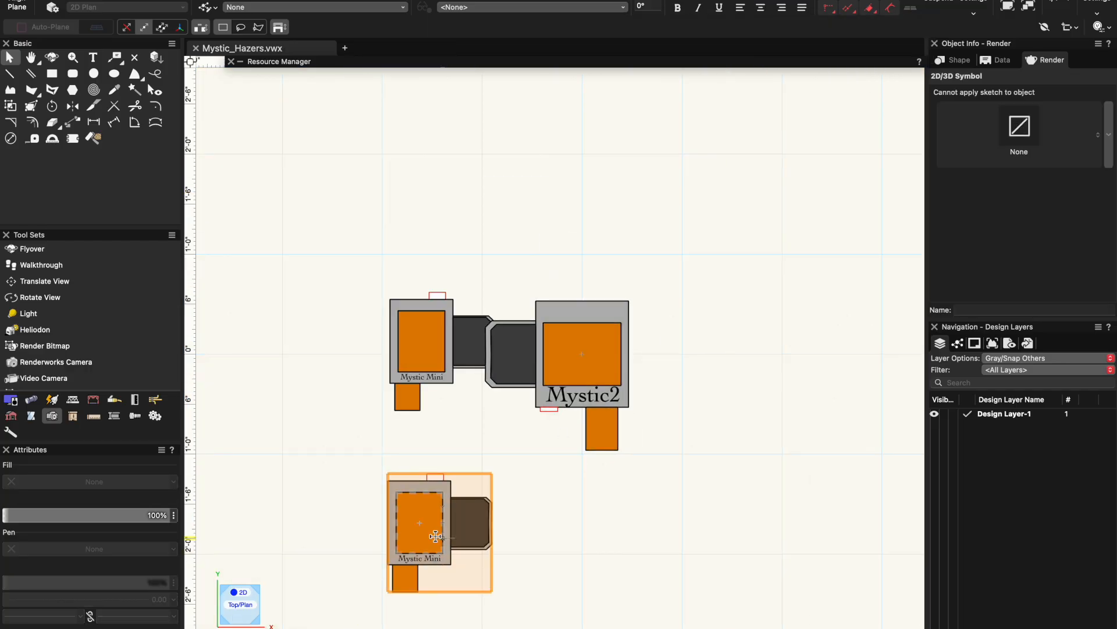
pyautogui.doubleClick(439, 535)
pyautogui.click(679, 280)
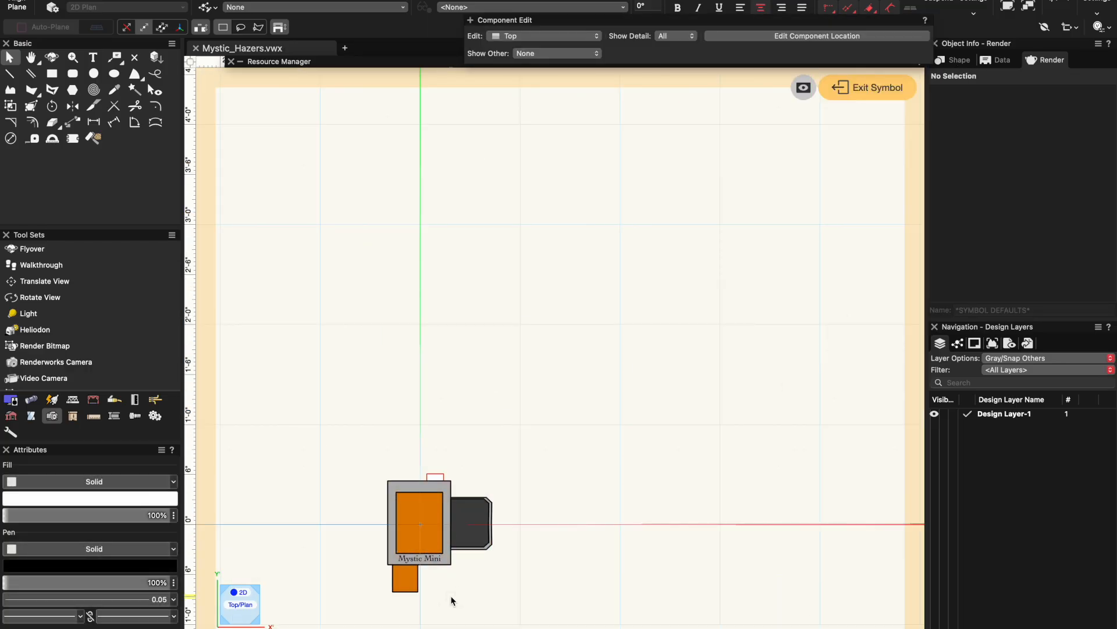
pyautogui.scroll(5, 468, 559)
pyautogui.click(462, 448)
pyautogui.scroll(5, 440, 410)
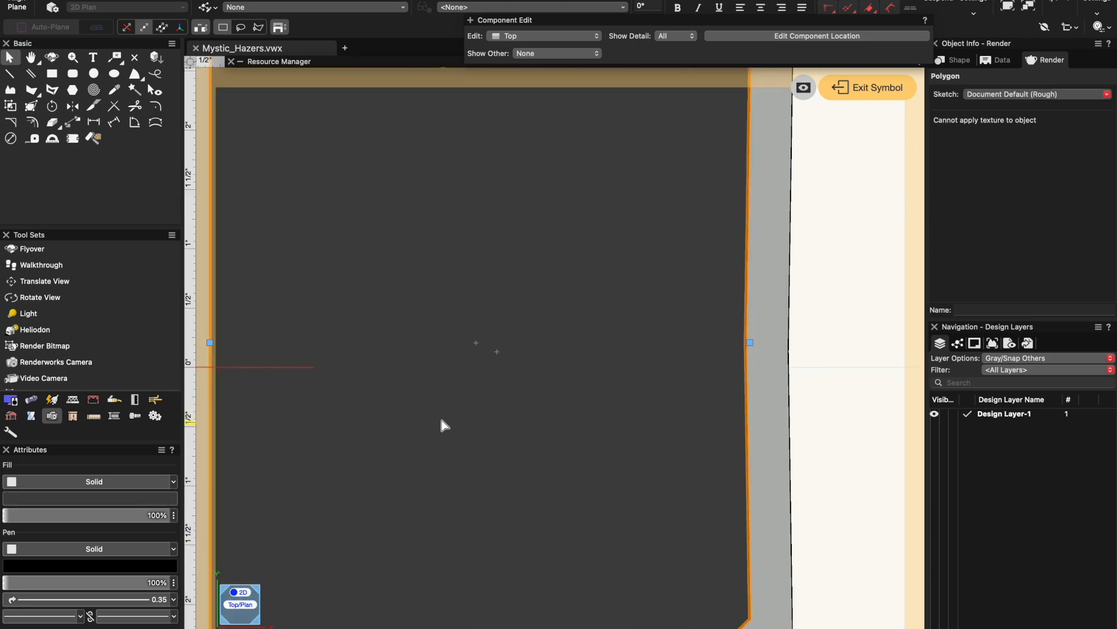
pyautogui.scroll(-4, 445, 442)
pyautogui.moveTo(587, 243); pyautogui.dragTo(567, 275)
pyautogui.scroll(3, 567, 261)
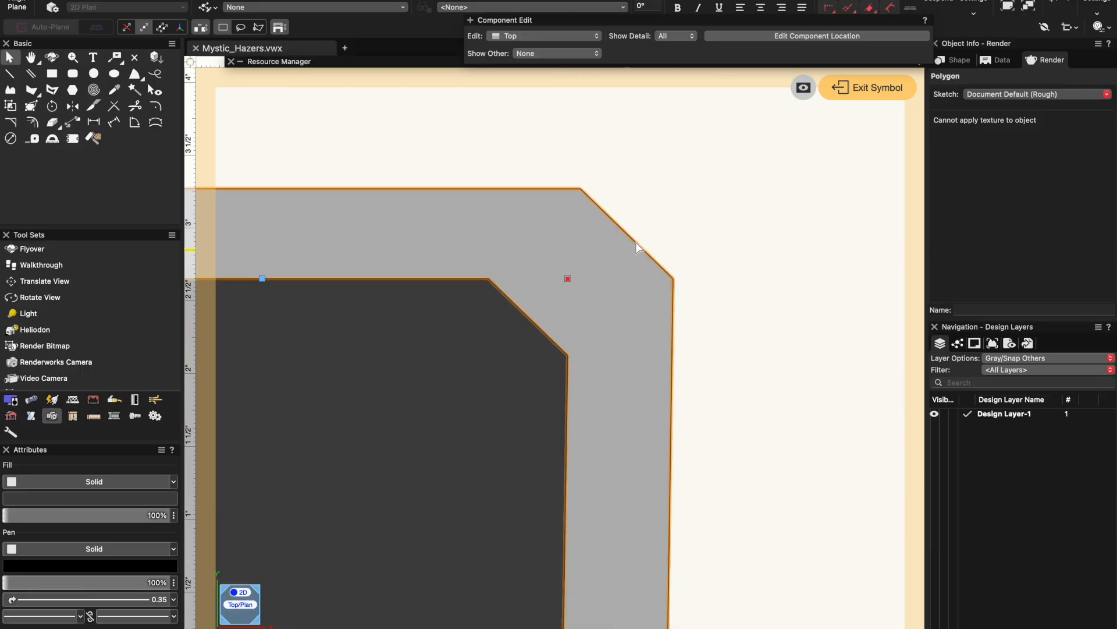
# Center the dark gray polygon against the body's edge inside the light gray frame, even out its border and exit the symbol.
pyautogui.scroll(-3, 567, 274)
pyautogui.moveTo(499, 382); pyautogui.dragTo(813, 266)
pyautogui.click(624, 145)
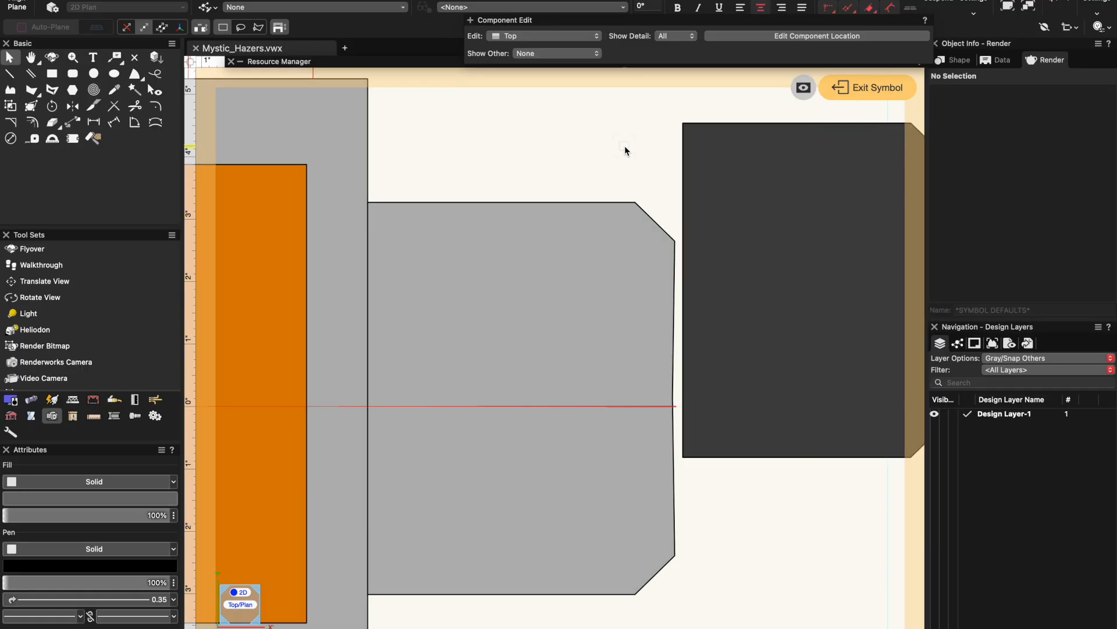
pyautogui.moveTo(688, 292); pyautogui.dragTo(374, 394)
pyautogui.click(664, 243)
pyautogui.click(596, 356)
pyautogui.moveTo(630, 394); pyautogui.dragTo(645, 386)
pyautogui.click(716, 370)
pyautogui.scroll(-2, 718, 332)
pyautogui.click(861, 93)
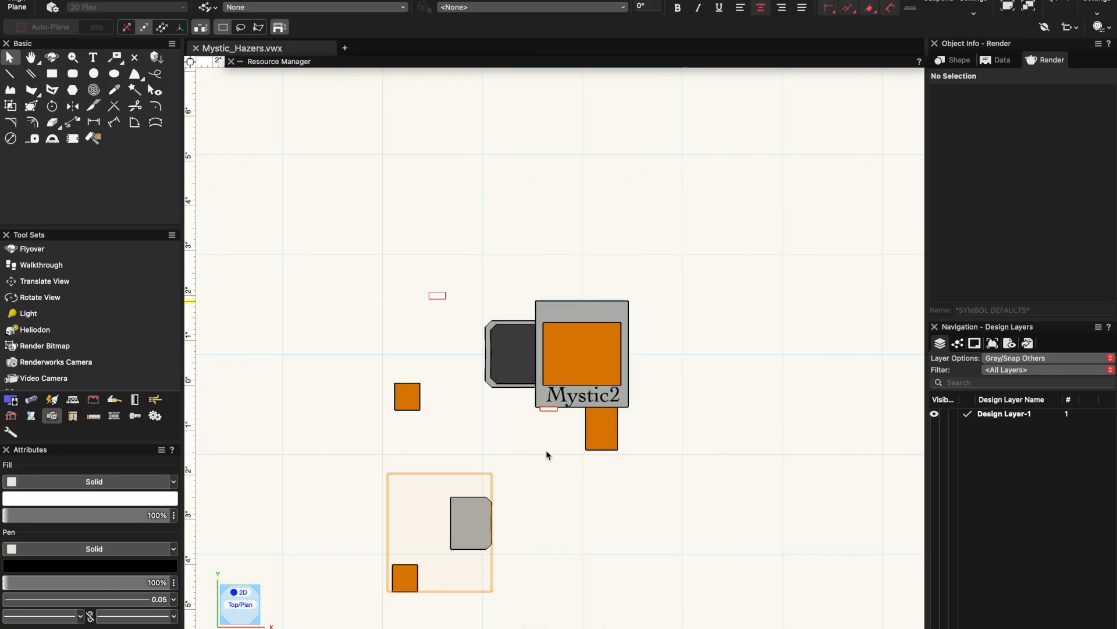
# Delete the loose Mystic Mini symbol copy and move the Mystic Mini lighting device slightly farther from the Mystic2.
pyautogui.press('Delete')
pyautogui.moveTo(419, 374); pyautogui.dragTo(399, 374)
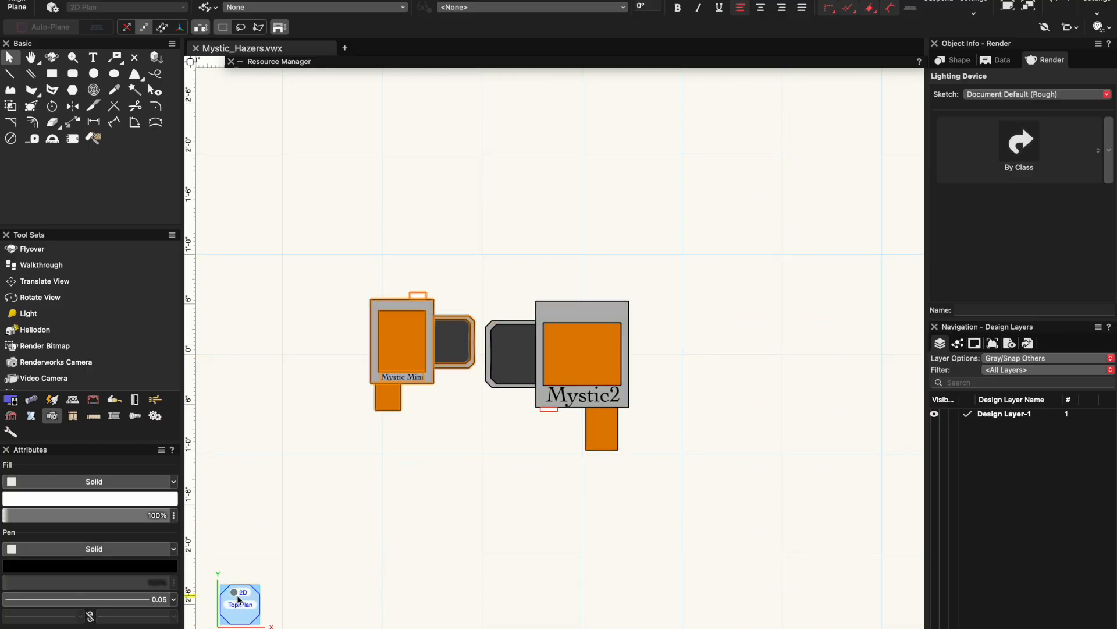
# Switch from Top/Plan to the 3D top view to compare both hazers' 3D geometry with their 2D symbols.
pyautogui.click(239, 601)
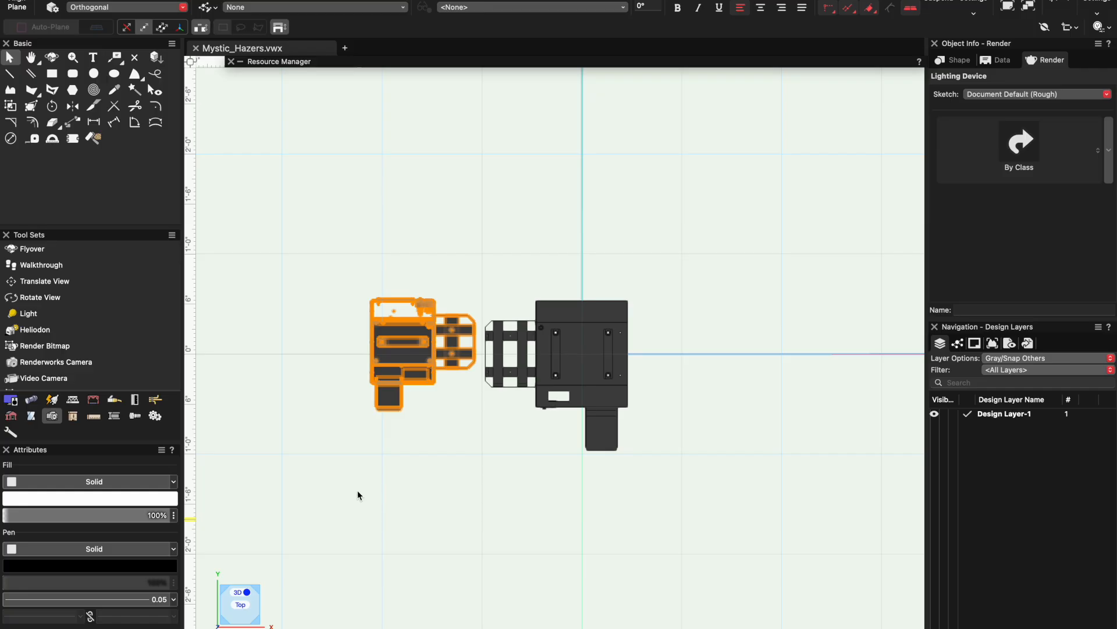
pyautogui.click(360, 444)
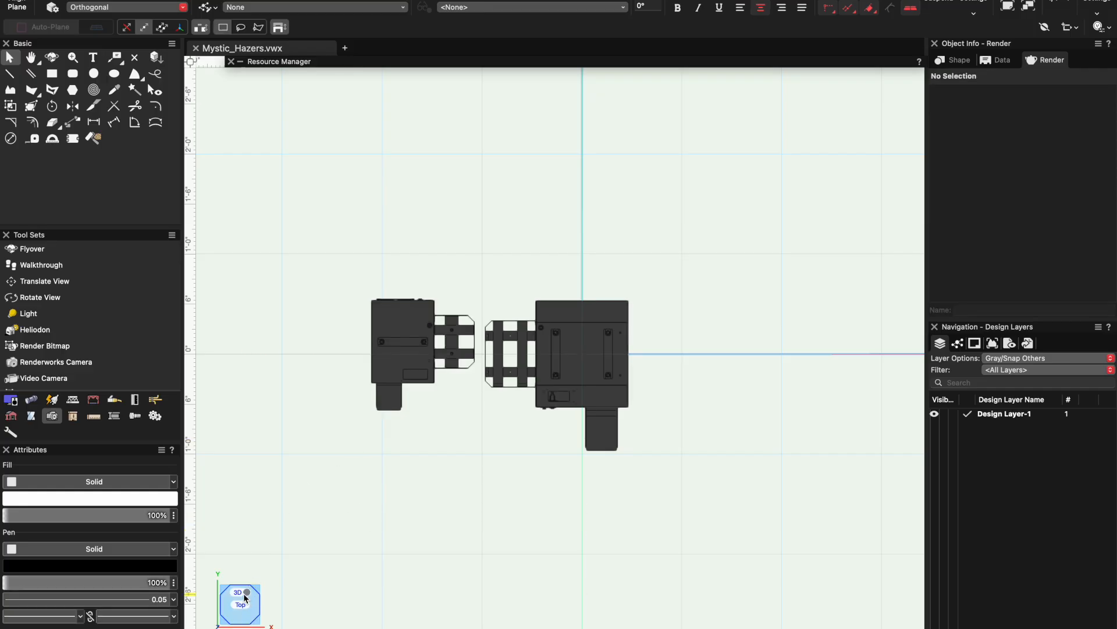